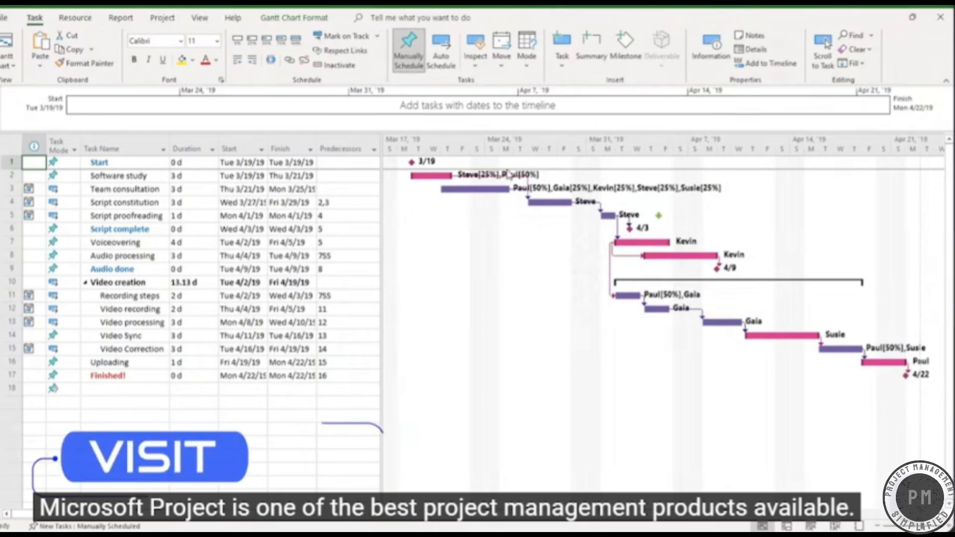
# Collapse and re-expand the Video creation summary task to examine its subtasks in the Gantt chart
pyautogui.click(87, 282)
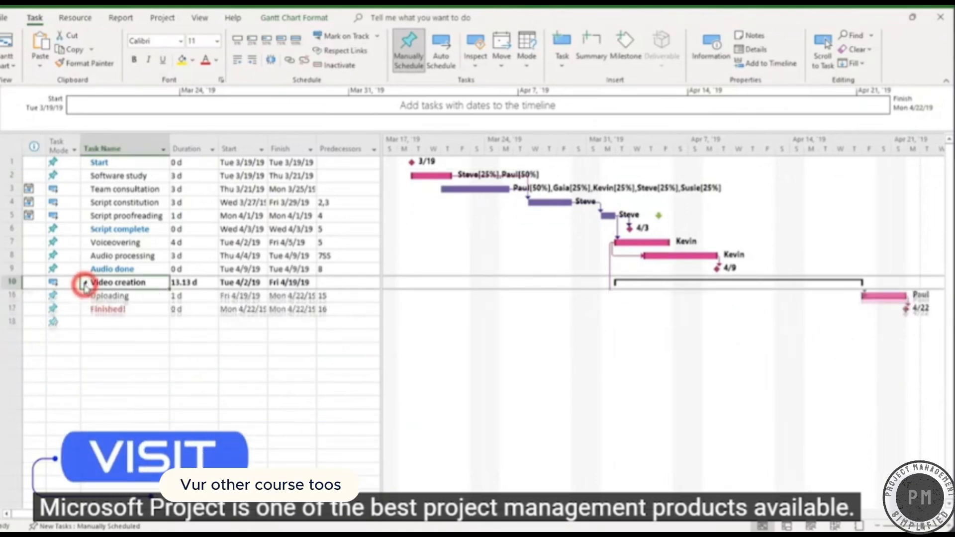
pyautogui.click(87, 283)
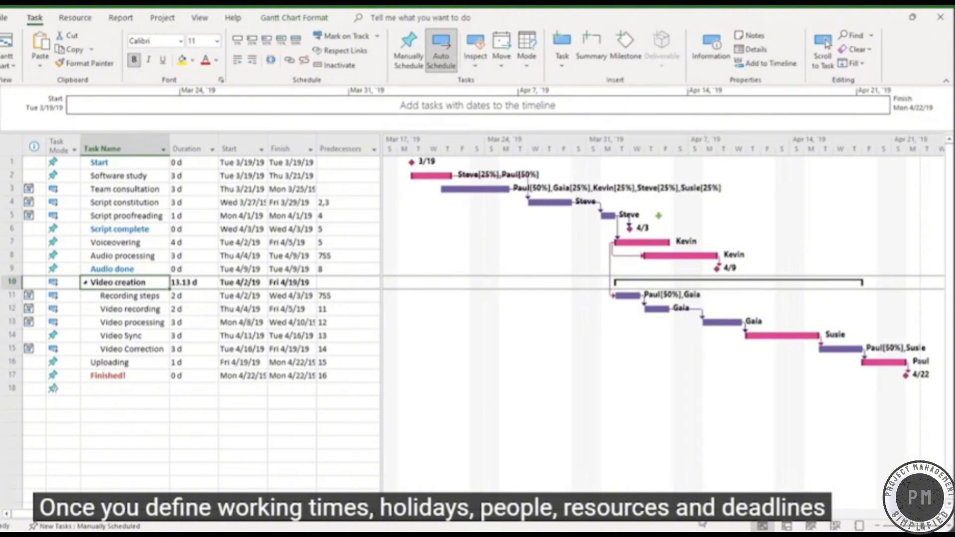
pyautogui.moveTo(699, 517)
pyautogui.mouseDown()
pyautogui.moveTo(802, 516)
pyautogui.moveTo(639, 524)
pyautogui.moveTo(669, 523)
pyautogui.mouseUp()
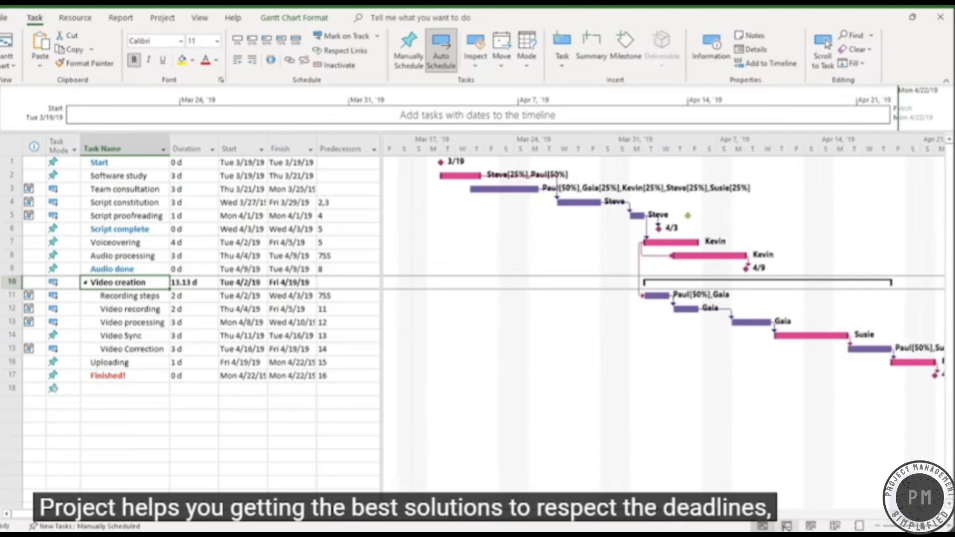
# Switch the project to the Task Usage view and review the work hours assigned to each task and resource
pyautogui.click(786, 525)
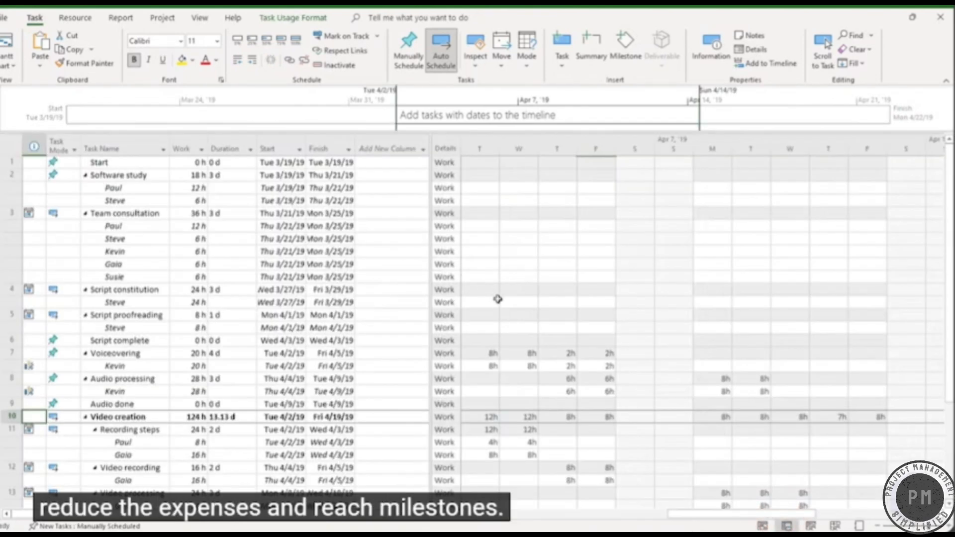
pyautogui.scroll(-5, 498, 298)
pyautogui.scroll(-3, 497, 299)
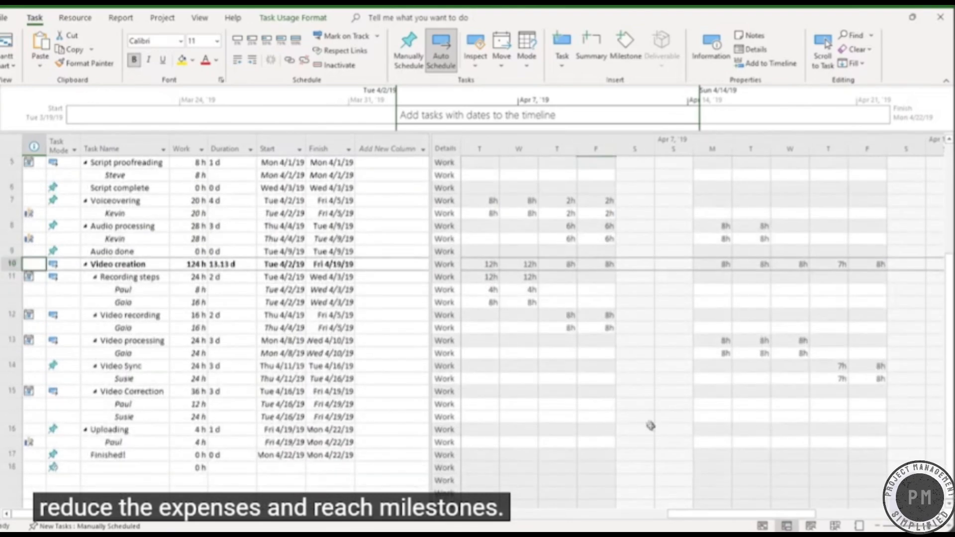
pyautogui.scroll(6, 653, 428)
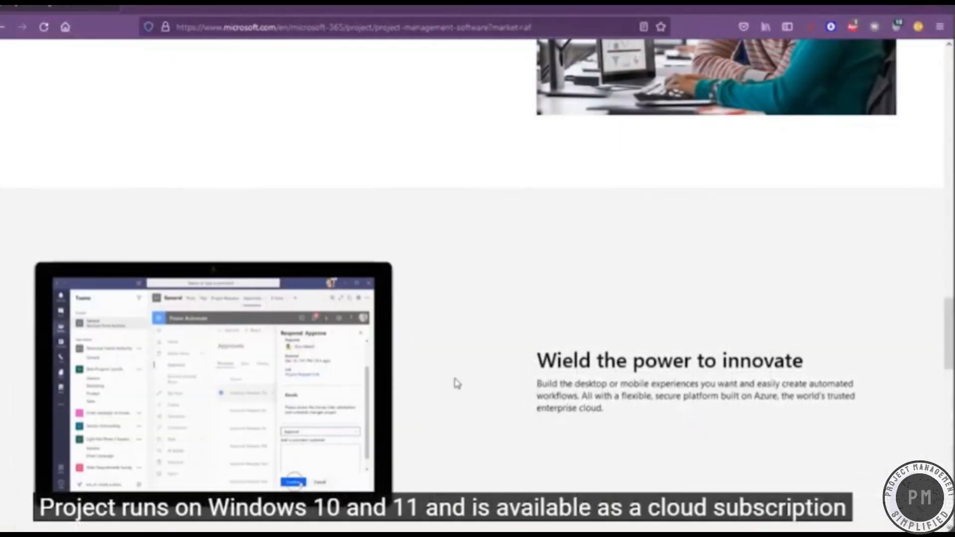
# In the web browser, open the Microsoft Project plans and pricing page and review the cloud-based and on-premises solutions
pyautogui.scroll(-5, 452, 383)
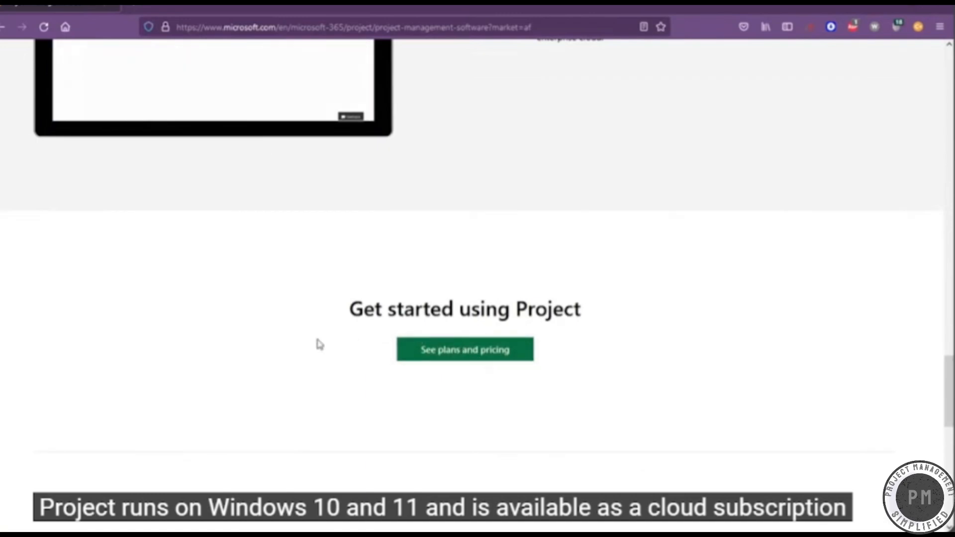
pyautogui.scroll(-5, 315, 341)
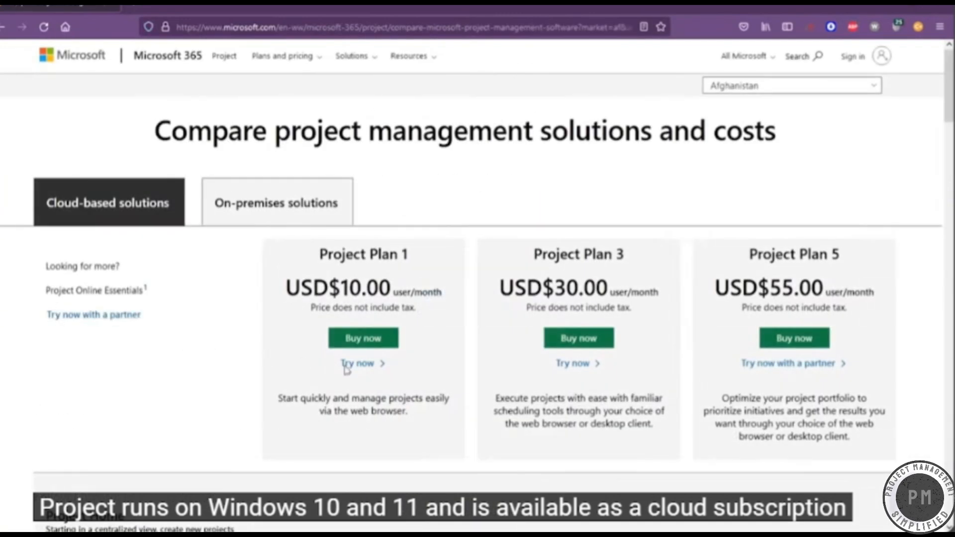
pyautogui.scroll(-10, 177, 320)
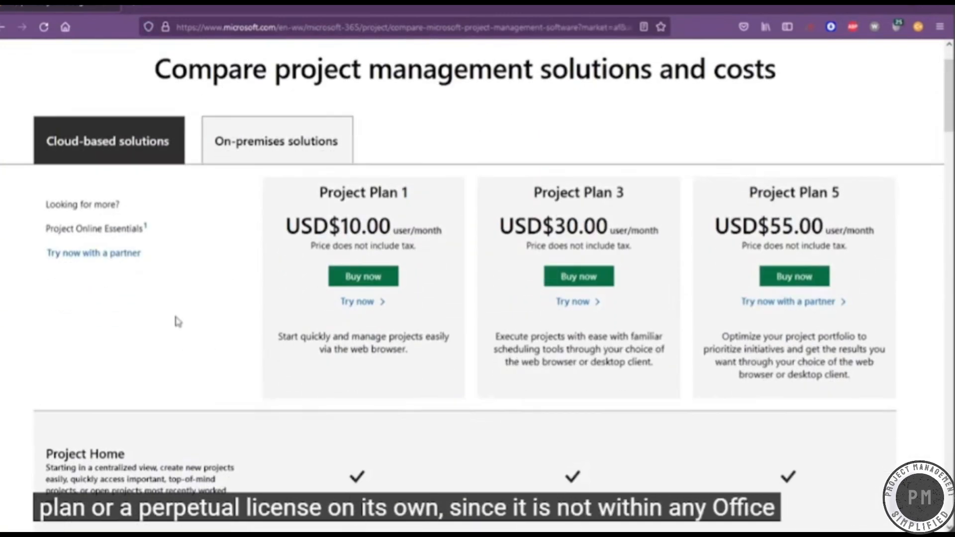
pyautogui.scroll(15, 177, 319)
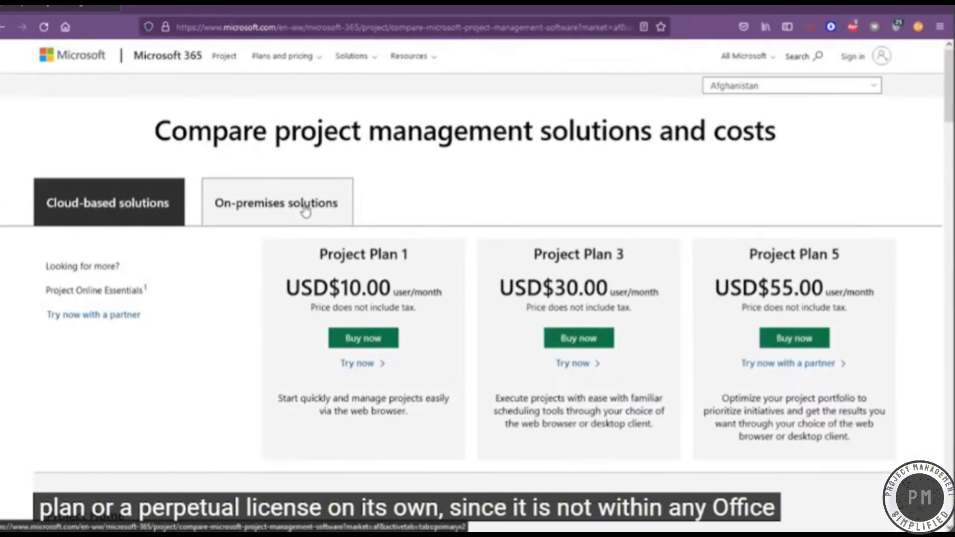
pyautogui.click(305, 209)
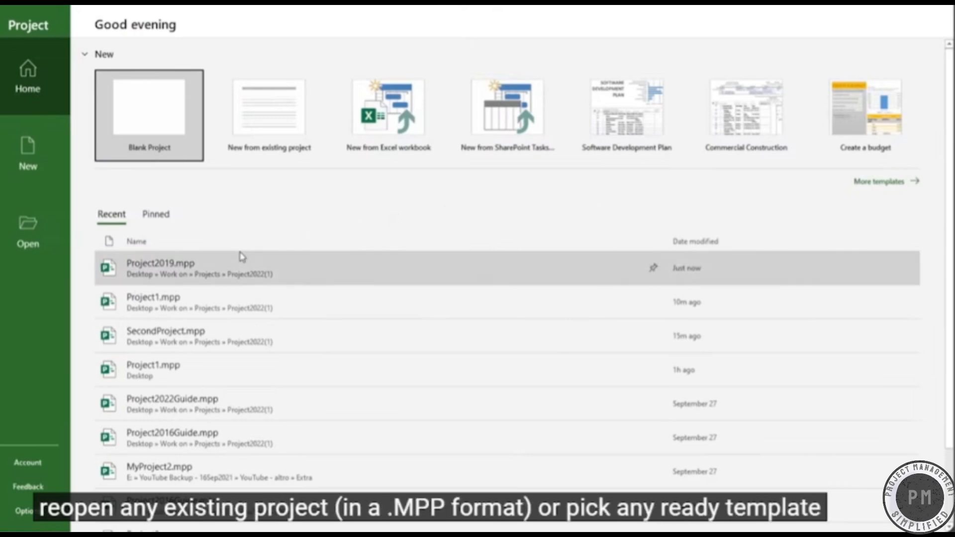
# Switch to Microsoft Project, look through the recent projects and create a new blank project
pyautogui.scroll(-2, 311, 492)
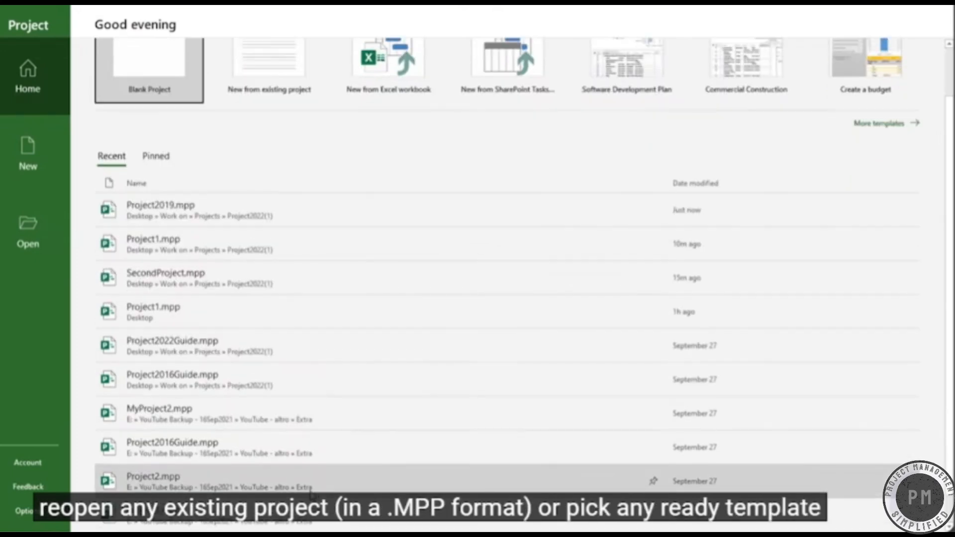
pyautogui.scroll(2, 310, 494)
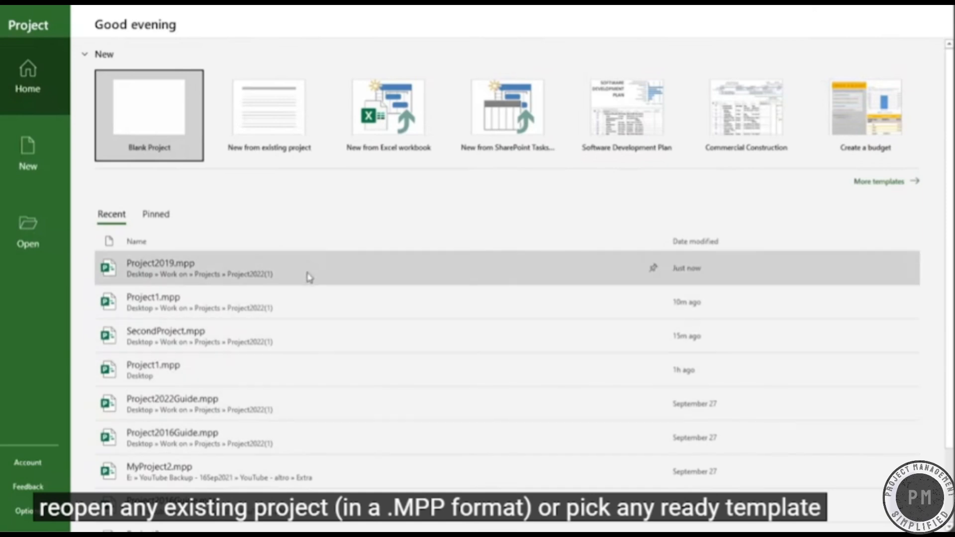
pyautogui.click(26, 158)
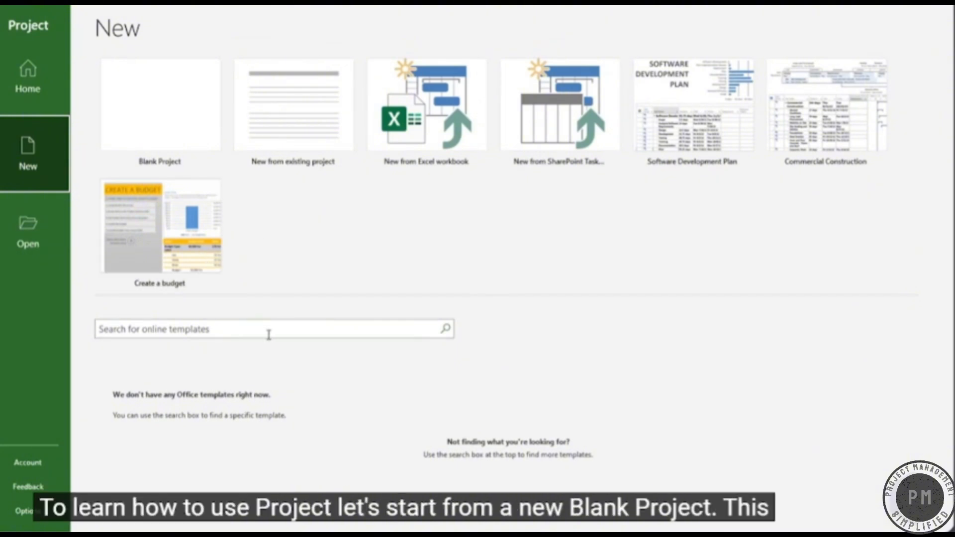
pyautogui.click(187, 111)
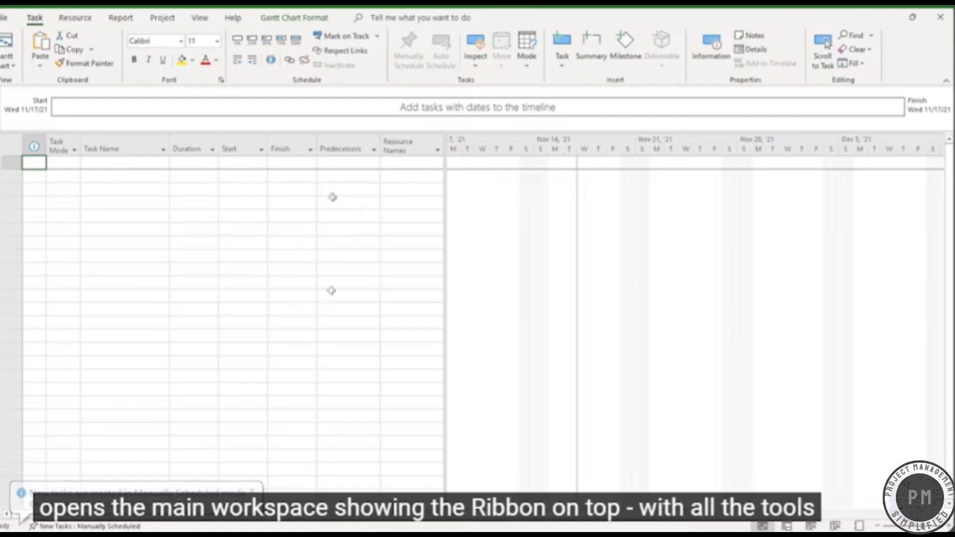
# Collapse the ribbon, look through the Help, View, Project, Report, Resource and Task command sets, and restore the ribbon
pyautogui.click(944, 82)
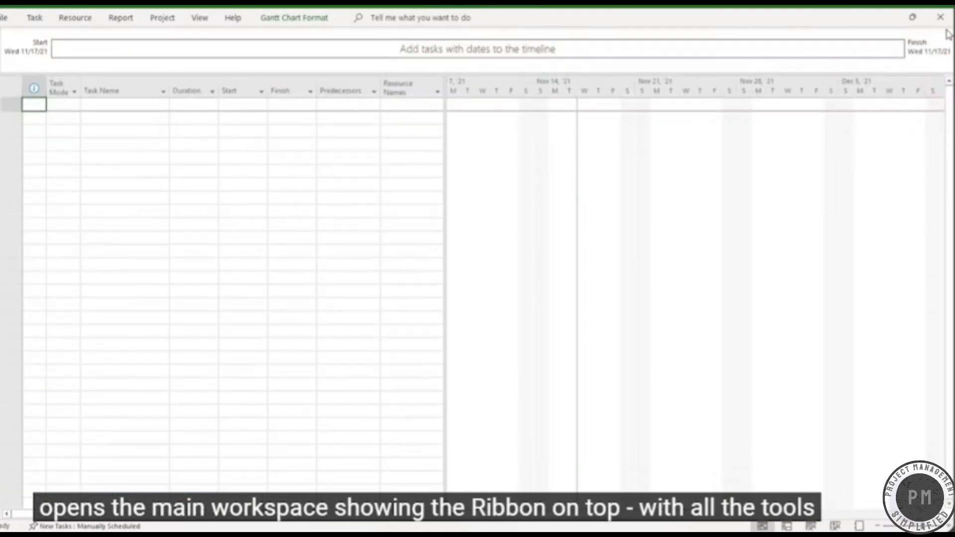
pyautogui.click(236, 18)
pyautogui.click(199, 18)
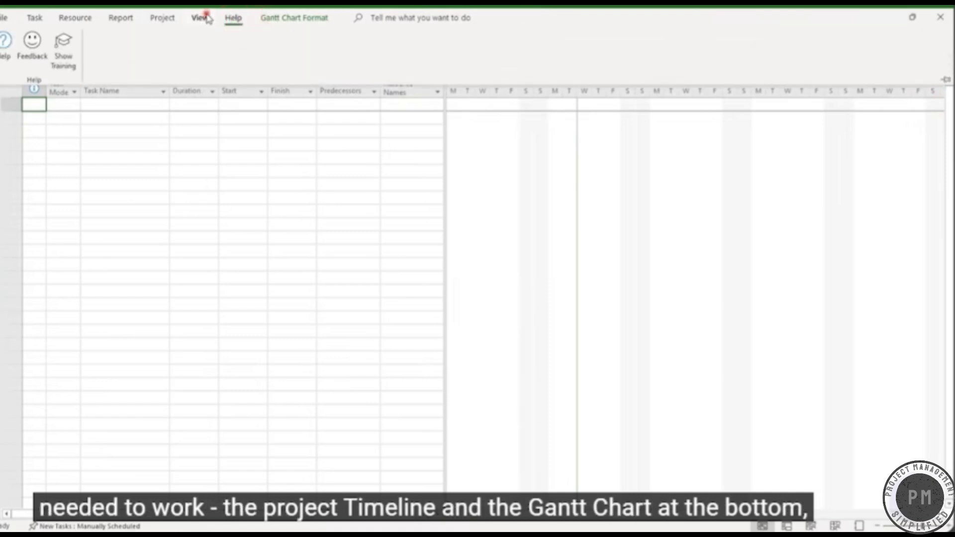
pyautogui.click(162, 18)
pyautogui.click(120, 18)
pyautogui.click(75, 18)
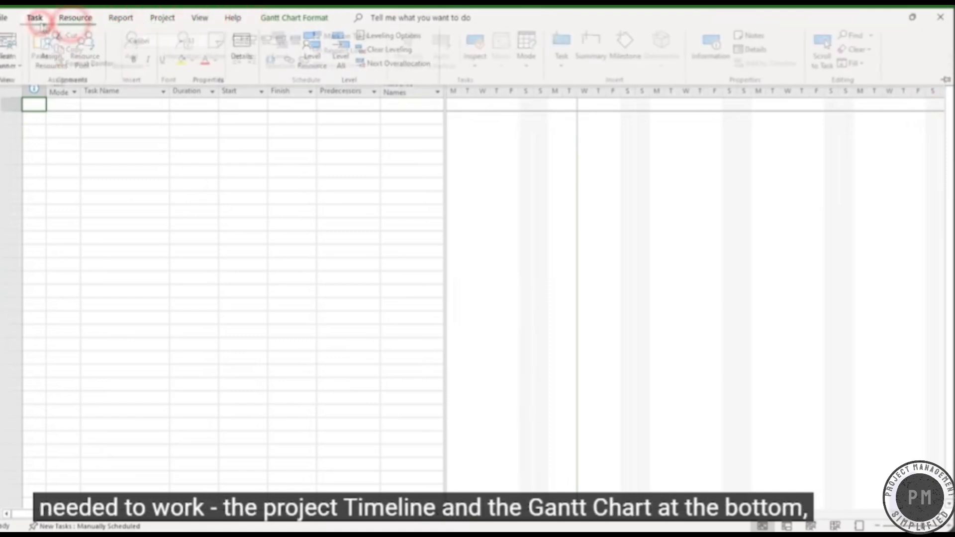
pyautogui.click(35, 18)
pyautogui.click(947, 79)
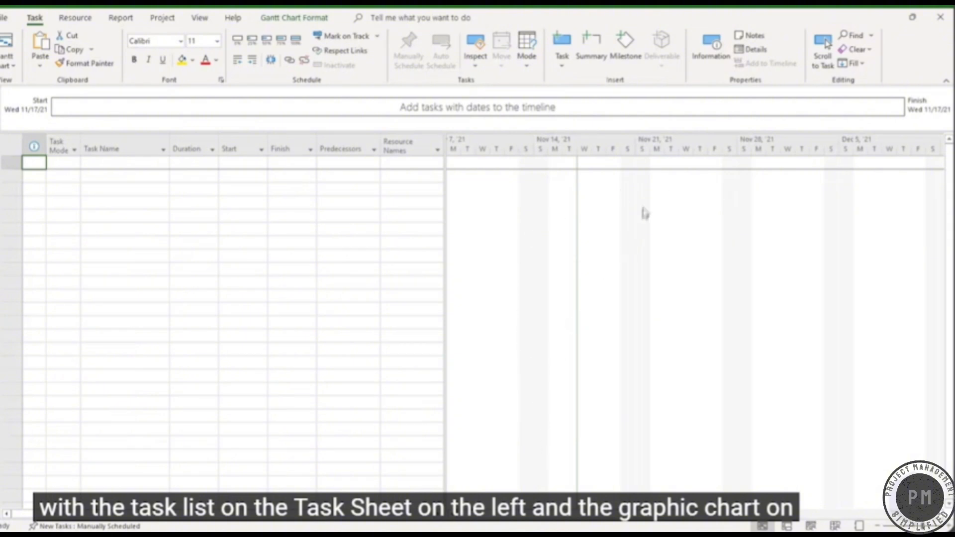
# Add a first task named Design phase with a duration of 8 d and a start date of Mon 1/3/22
pyautogui.moveTo(549, 513); pyautogui.dragTo(874, 515)
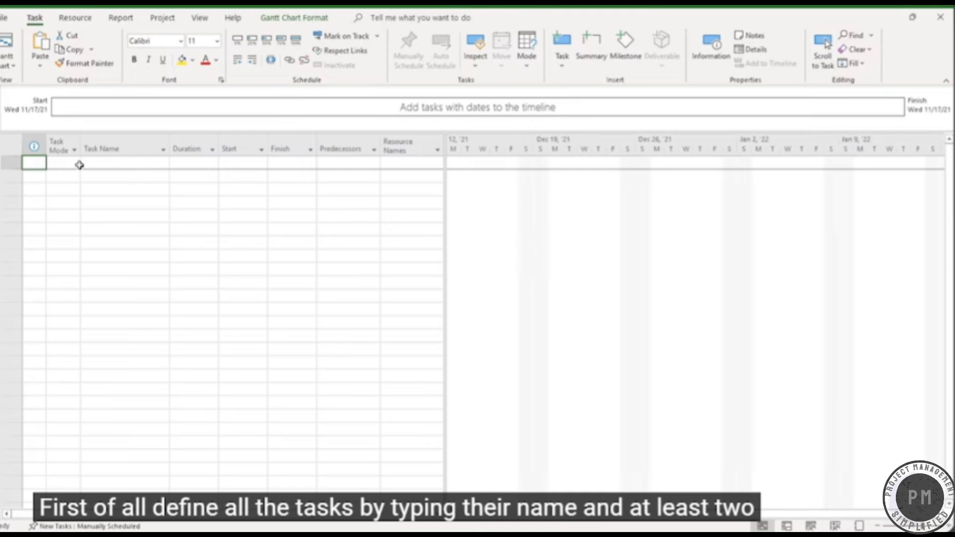
pyautogui.click(145, 163)
pyautogui.write('Design')
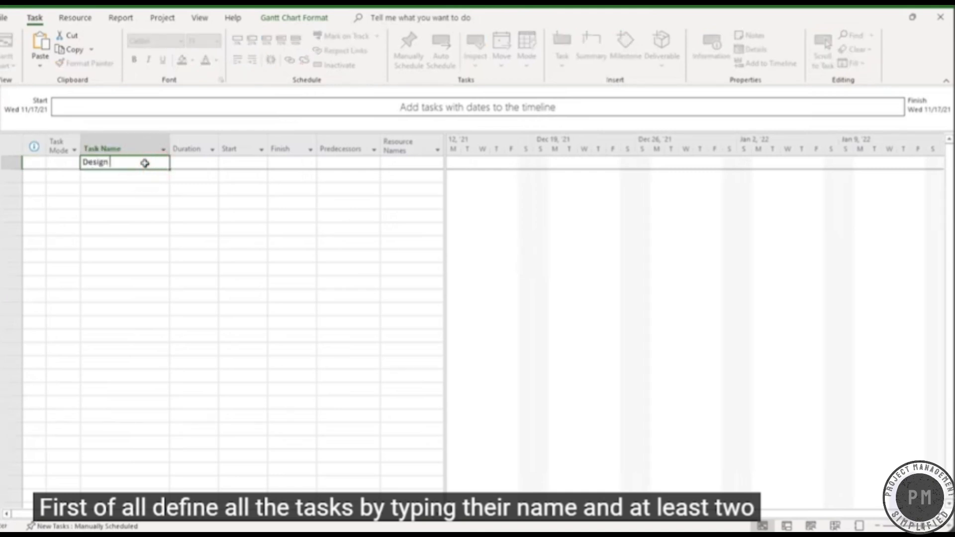
pyautogui.write(' phase')
pyautogui.click(198, 165)
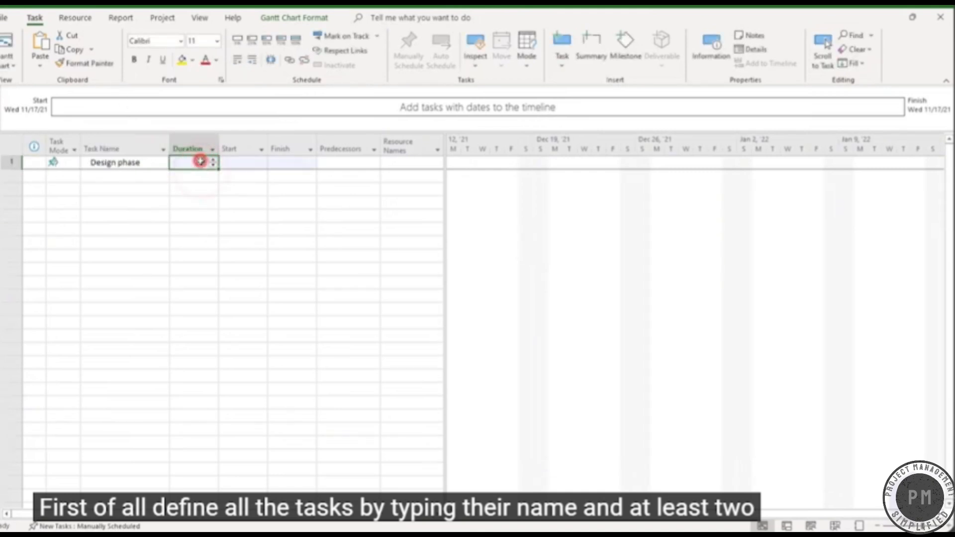
pyautogui.write('8')
pyautogui.click(245, 164)
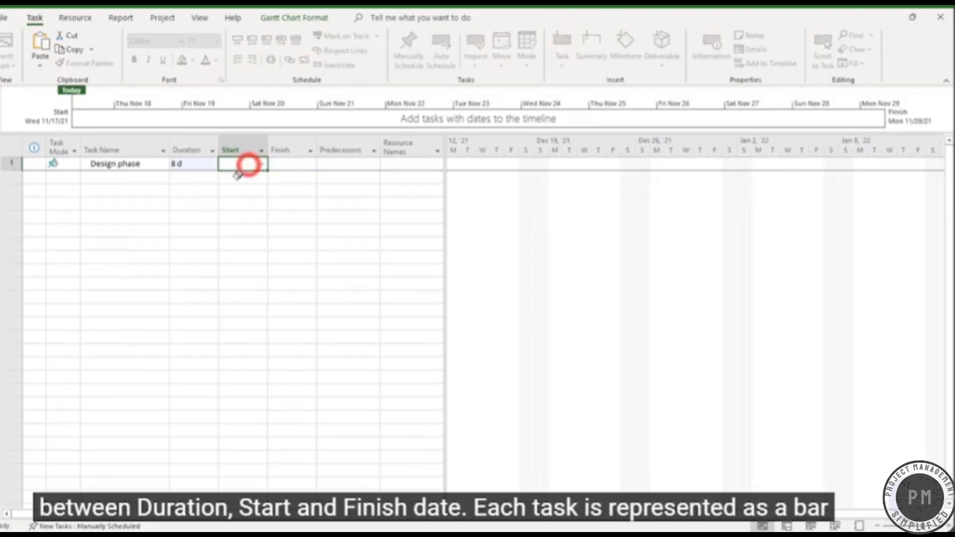
pyautogui.click(261, 164)
pyautogui.click(185, 210)
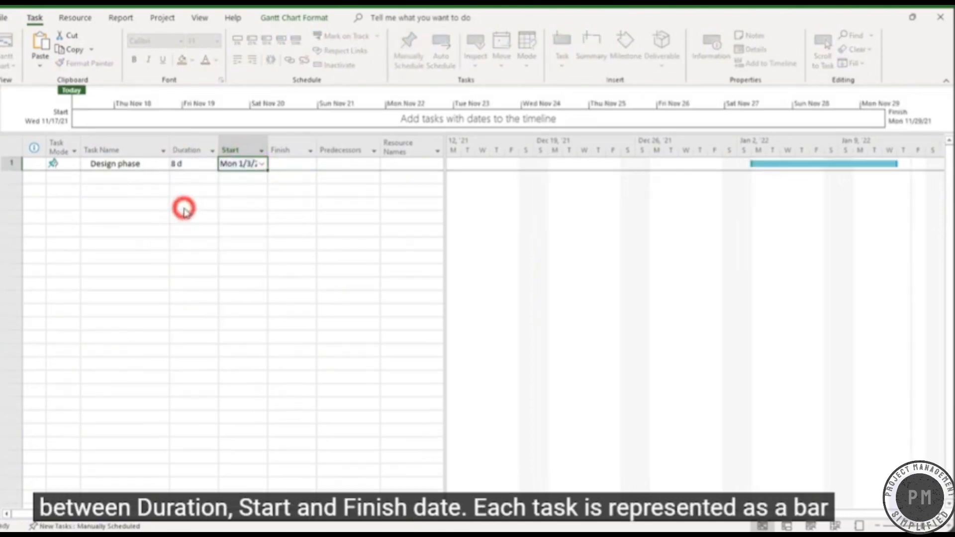
# Add a second task named Marketing that starts on Wed 1/5/22 and finishes on Fri 1/7/22
pyautogui.click(157, 180)
pyautogui.write('Marketing')
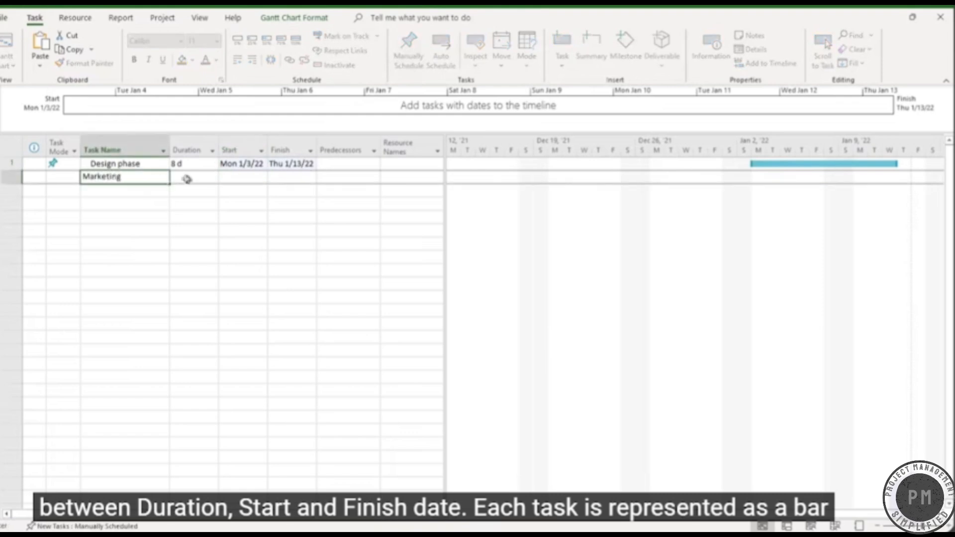
pyautogui.click(186, 179)
pyautogui.click(230, 177)
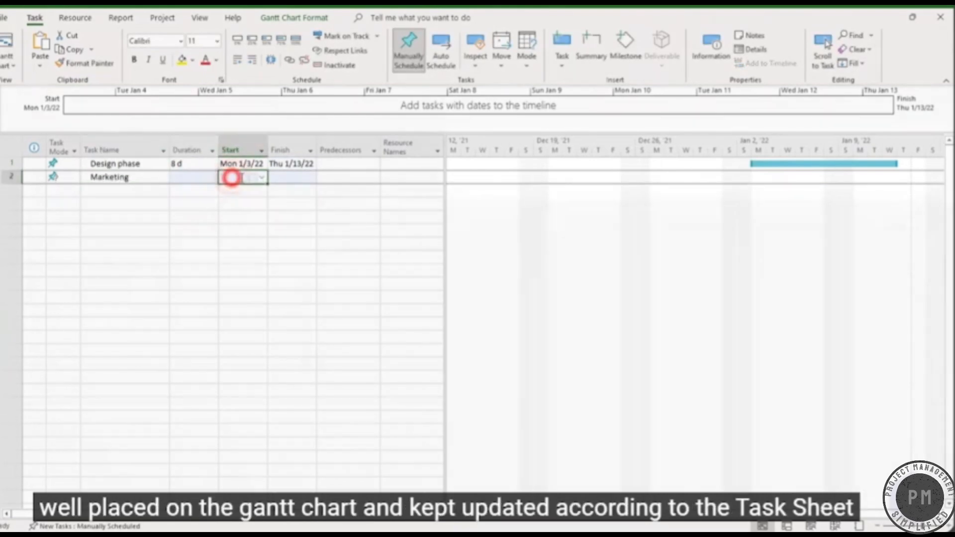
pyautogui.click(262, 177)
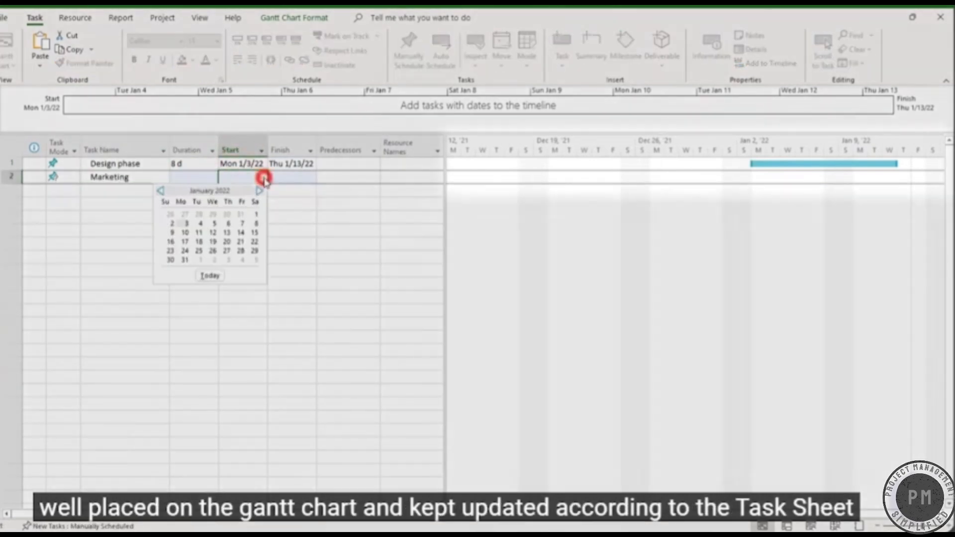
pyautogui.click(213, 223)
pyautogui.click(303, 177)
pyautogui.click(310, 177)
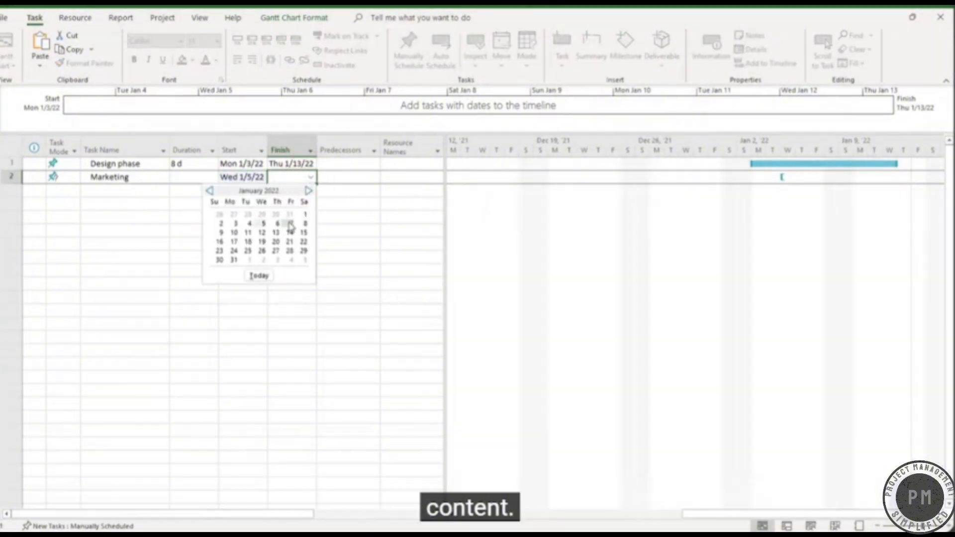
pyautogui.click(291, 223)
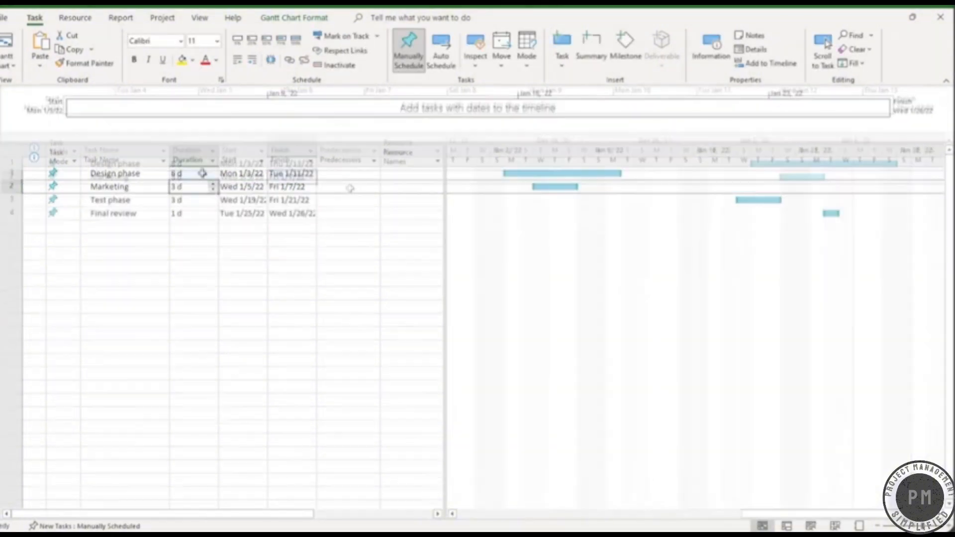
# Set the Design phase duration to 8 d and move the Marketing start date to Mon 1/10/22
pyautogui.click(199, 173)
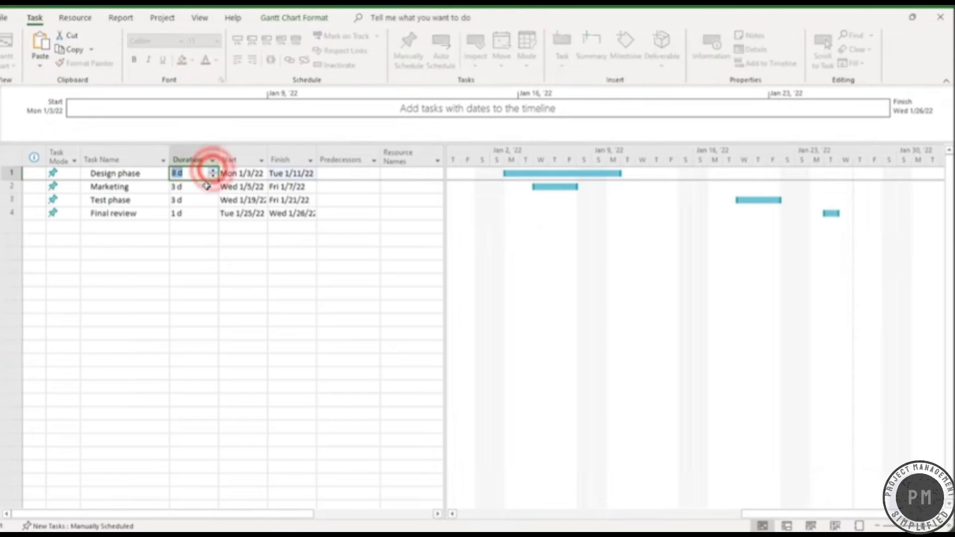
pyautogui.click(206, 186)
pyautogui.click(255, 187)
pyautogui.click(260, 188)
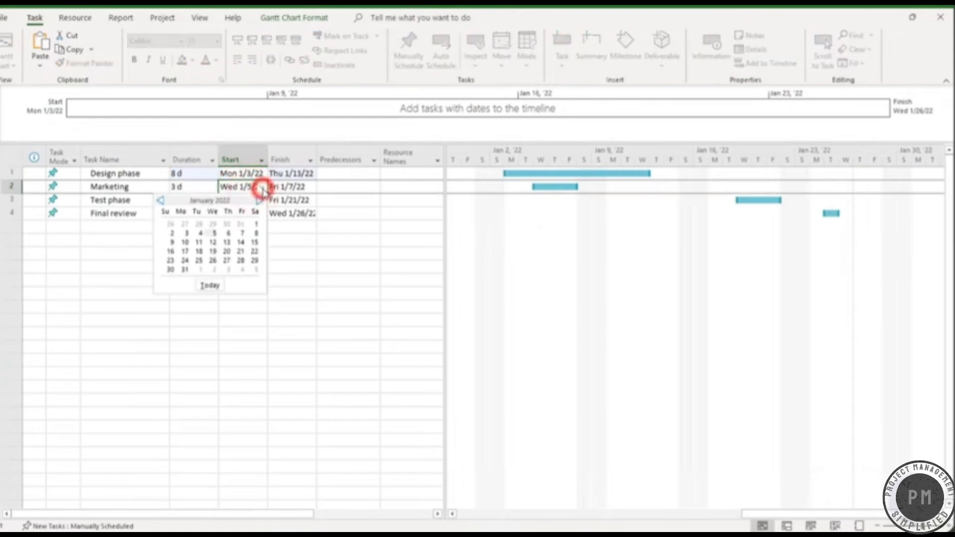
pyautogui.click(230, 244)
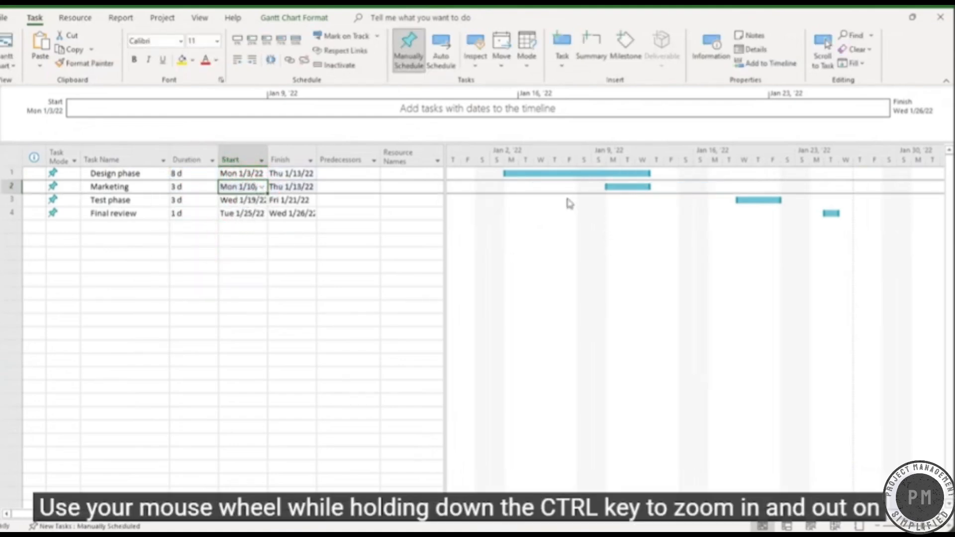
# Zoom the Gantt chart's timescale out to quarters and back in to view the tasks at different scales
pyautogui.scroll(-5, 648, 201)
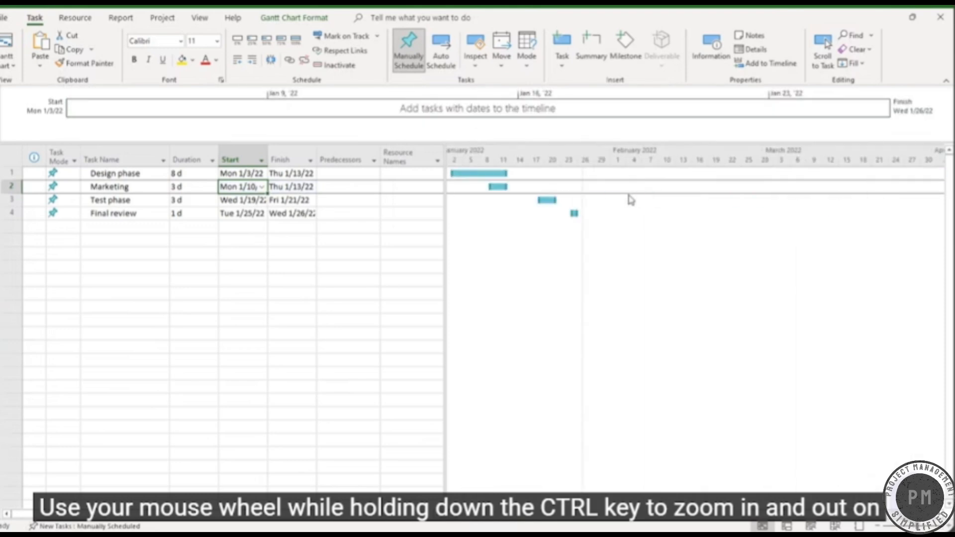
pyautogui.moveTo(776, 514); pyautogui.dragTo(758, 514)
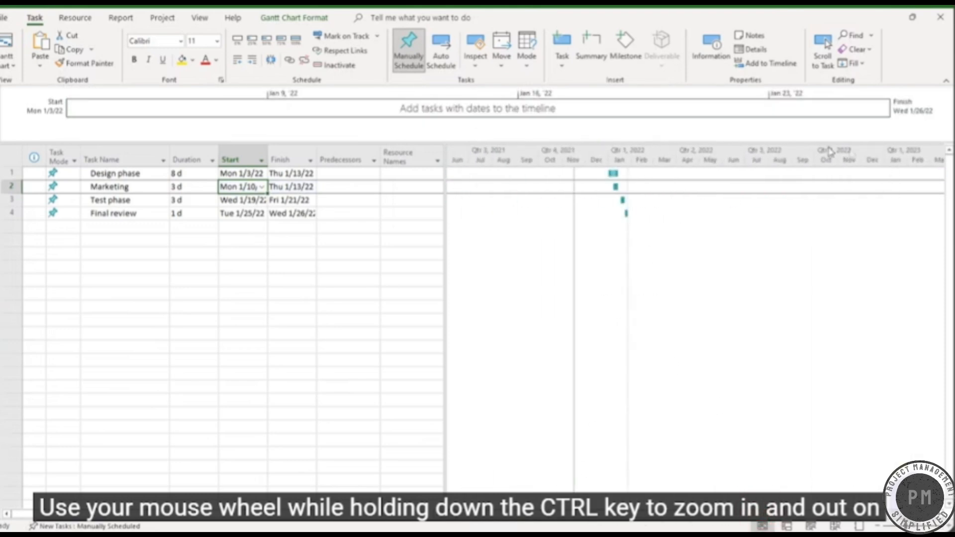
pyautogui.scroll(2, 599, 184)
pyautogui.scroll(4, 608, 181)
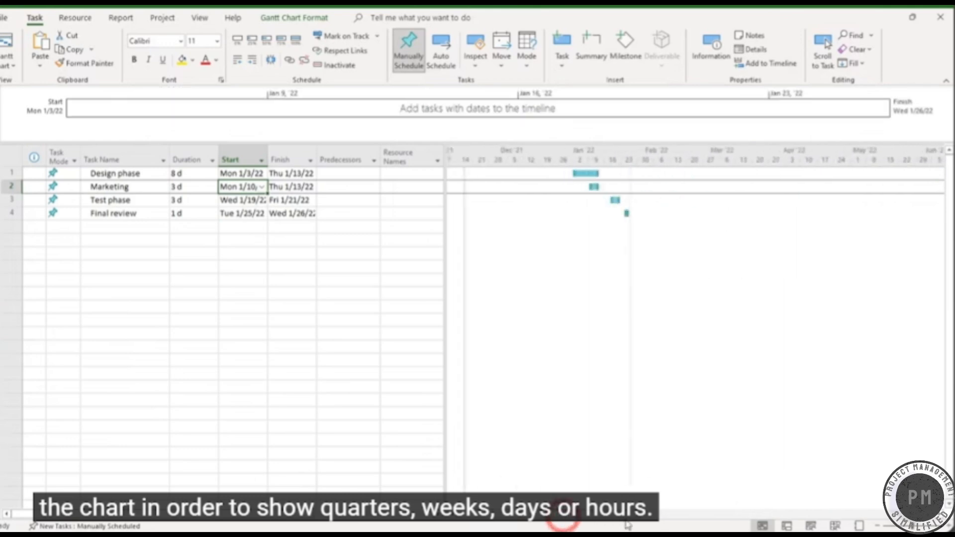
# Zoom the Gantt chart in to hours around Jan 10–13 and examine the first task's start and the last task's finish
pyautogui.scroll(-3, 764, 199)
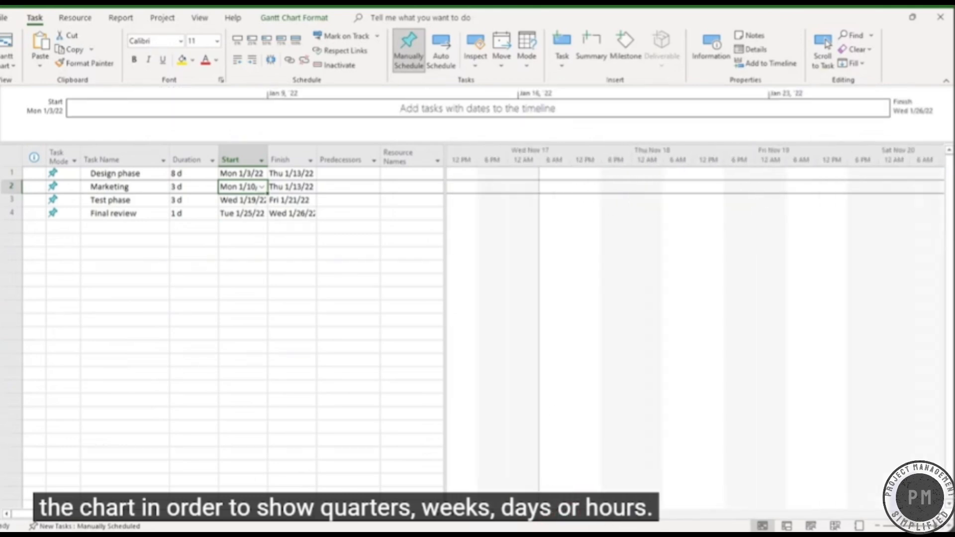
pyautogui.hscroll(5, 696, 203)
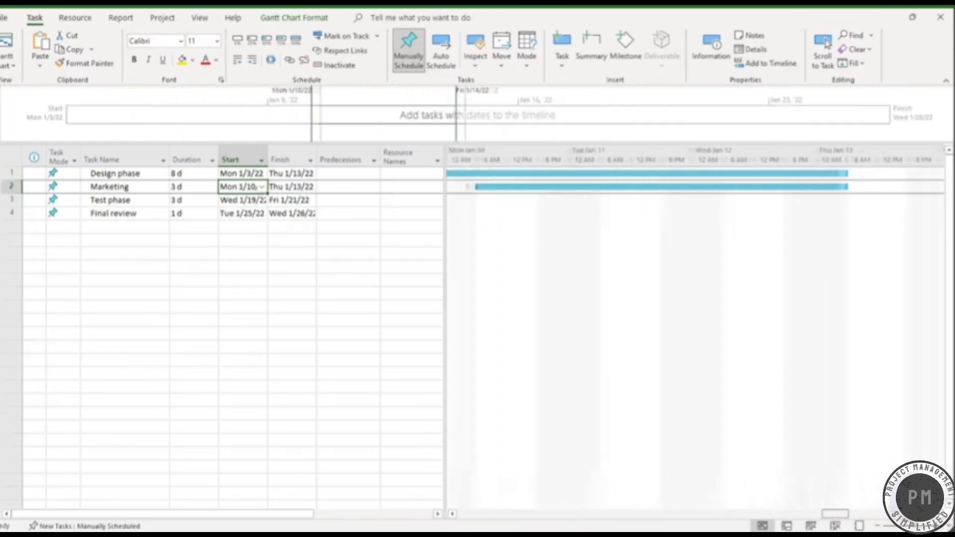
pyautogui.hscroll(-2, 696, 204)
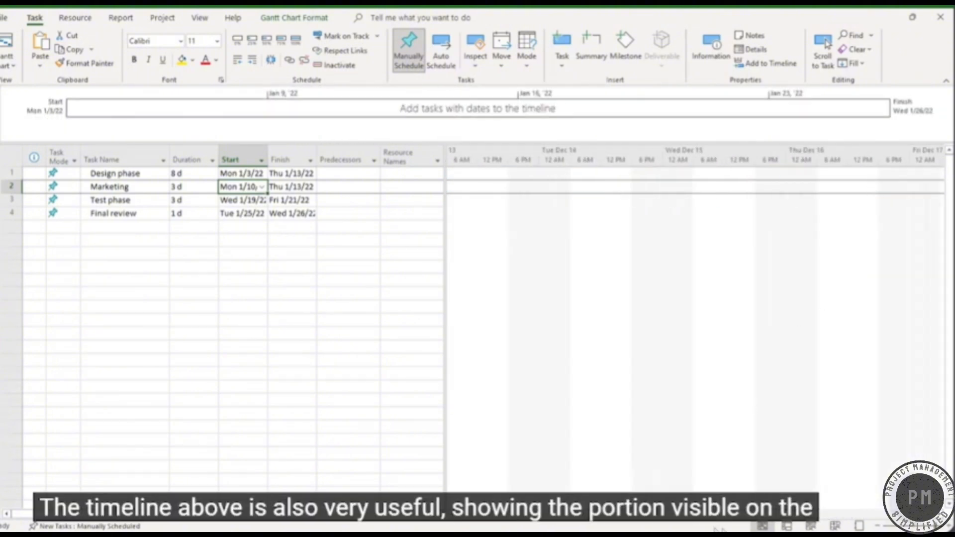
pyautogui.moveTo(655, 515); pyautogui.dragTo(829, 527)
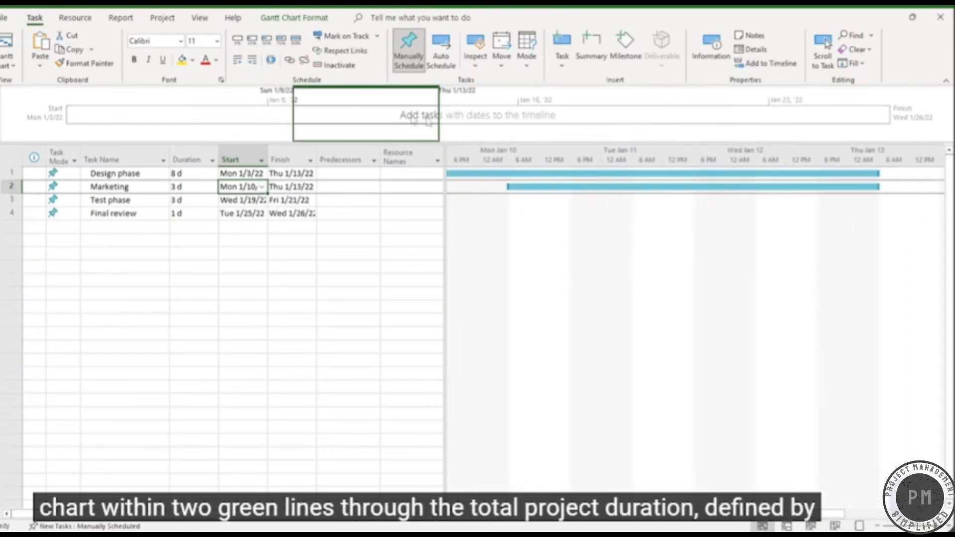
pyautogui.moveTo(428, 122); pyautogui.dragTo(436, 121)
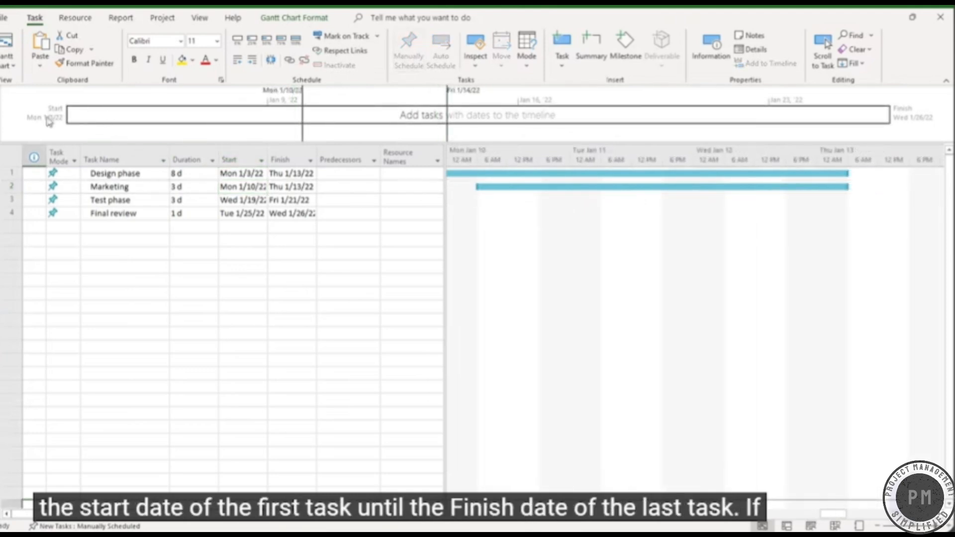
pyautogui.click(237, 173)
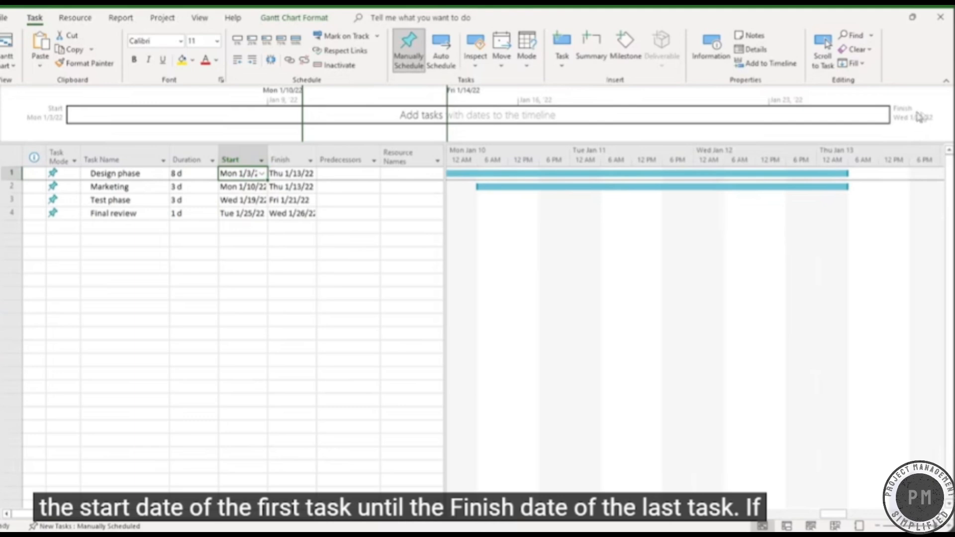
pyautogui.click(292, 213)
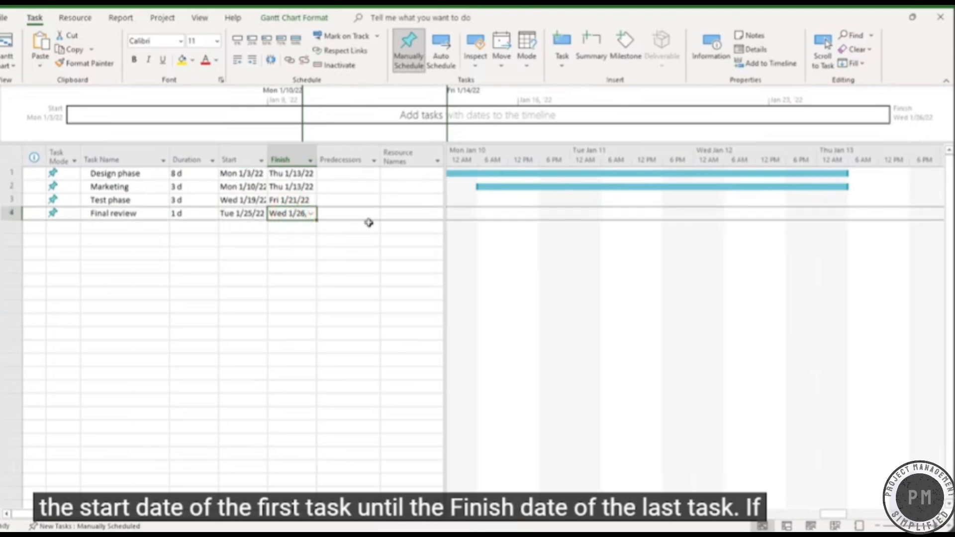
# Hide the Timeline above the Gantt chart and show it again
pyautogui.click(199, 18)
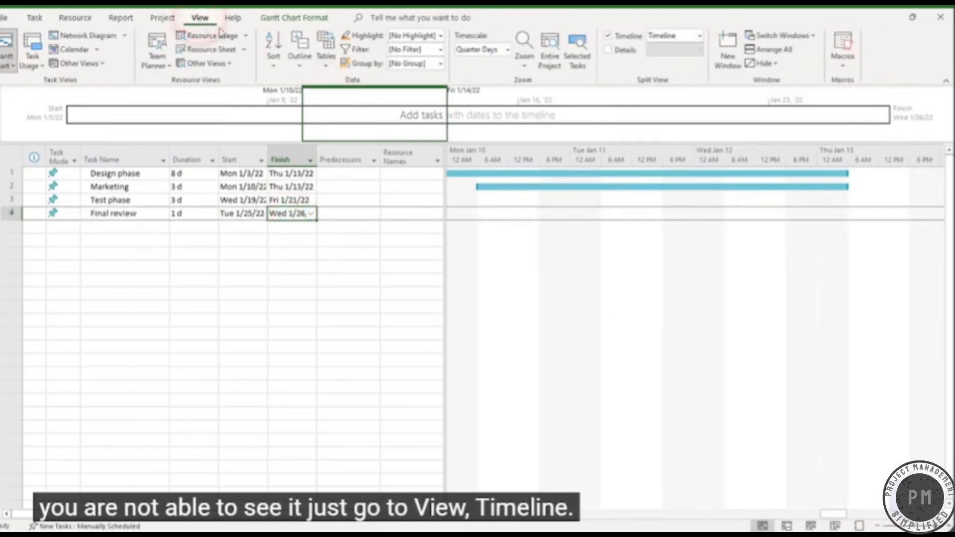
pyautogui.click(608, 38)
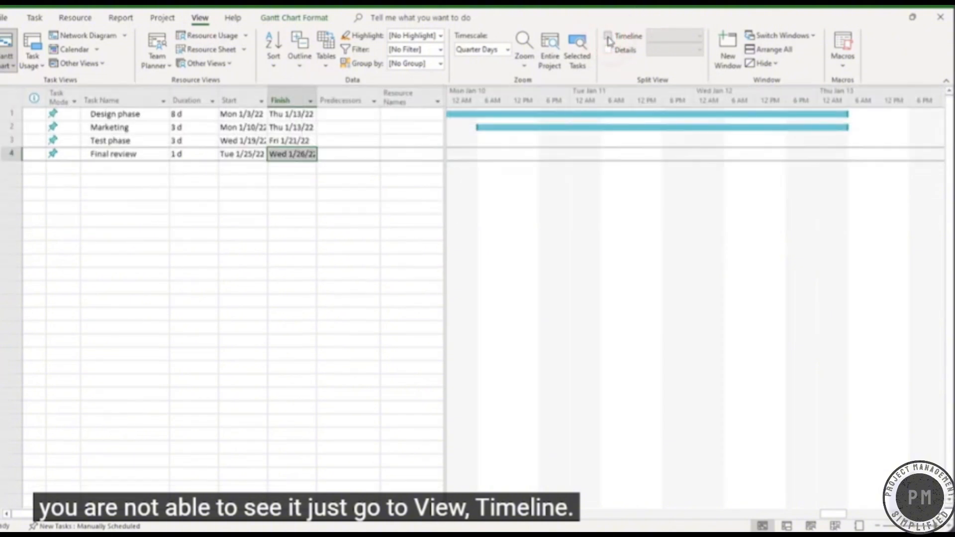
pyautogui.click(609, 38)
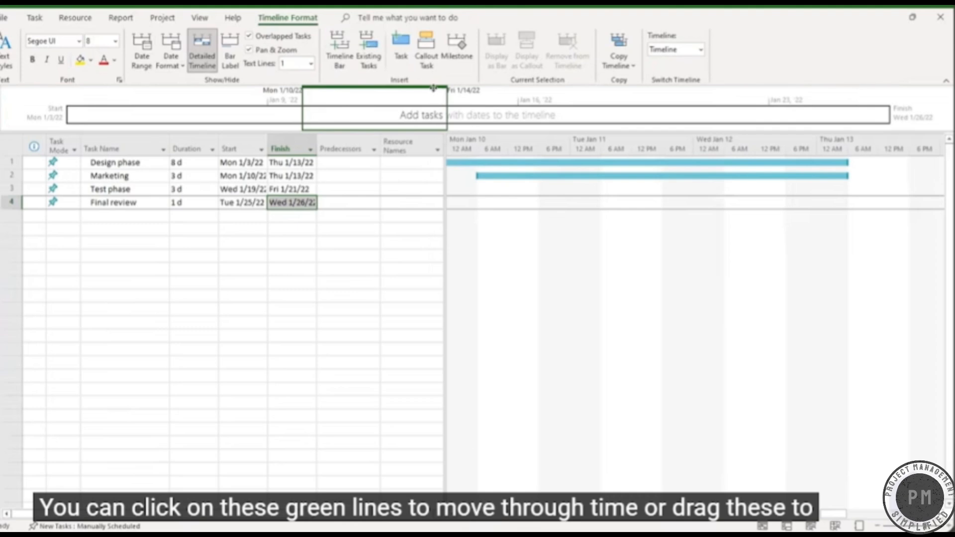
# Widen the Timeline's visible range to cover the whole project and add the Design phase task to the Timeline
pyautogui.moveTo(433, 88); pyautogui.dragTo(447, 122)
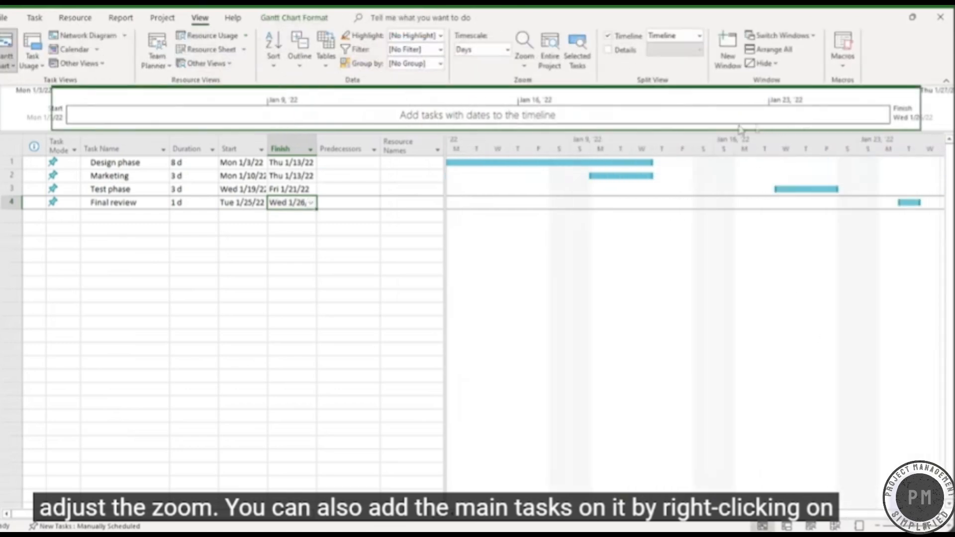
pyautogui.rightClick(572, 161)
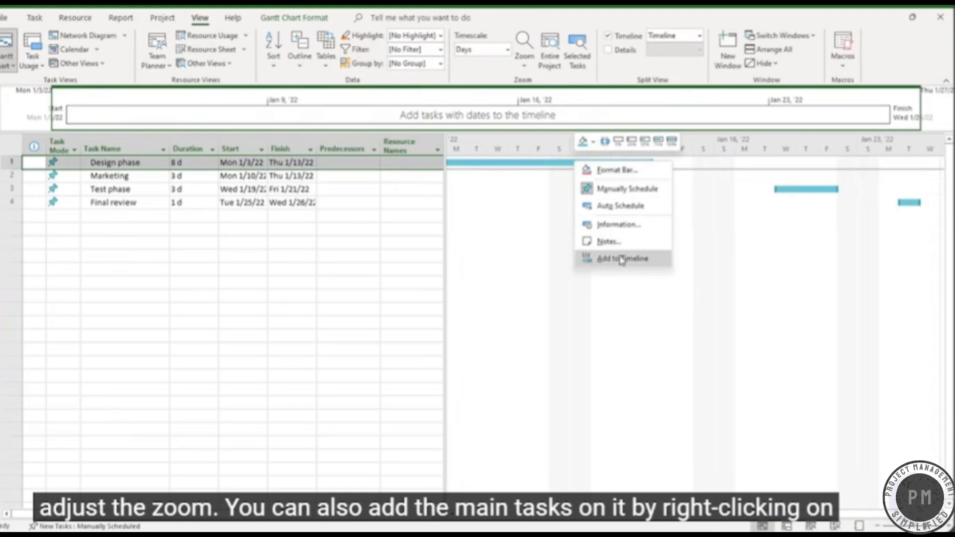
pyautogui.click(622, 258)
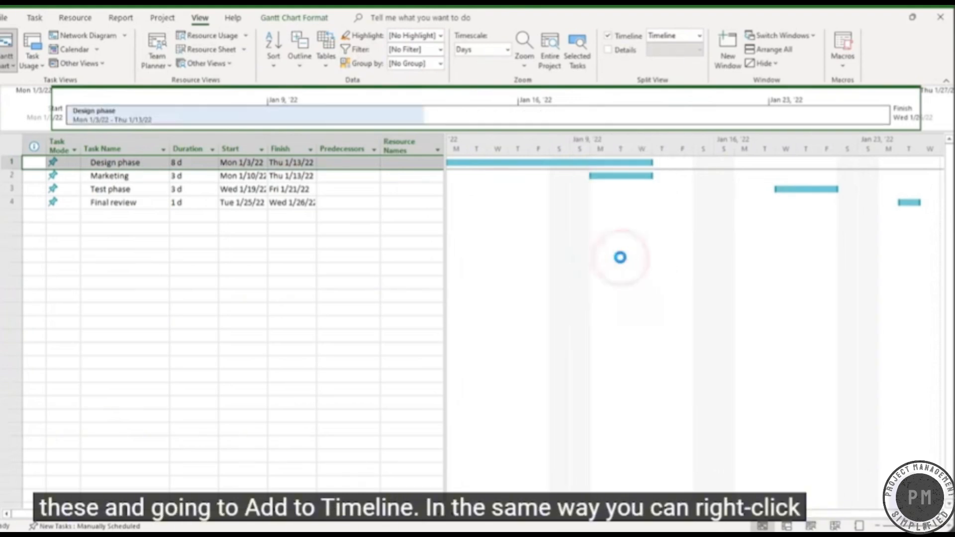
# Add the Test phase task to the Timeline and remove it from there again
pyautogui.rightClick(823, 188)
pyautogui.click(767, 336)
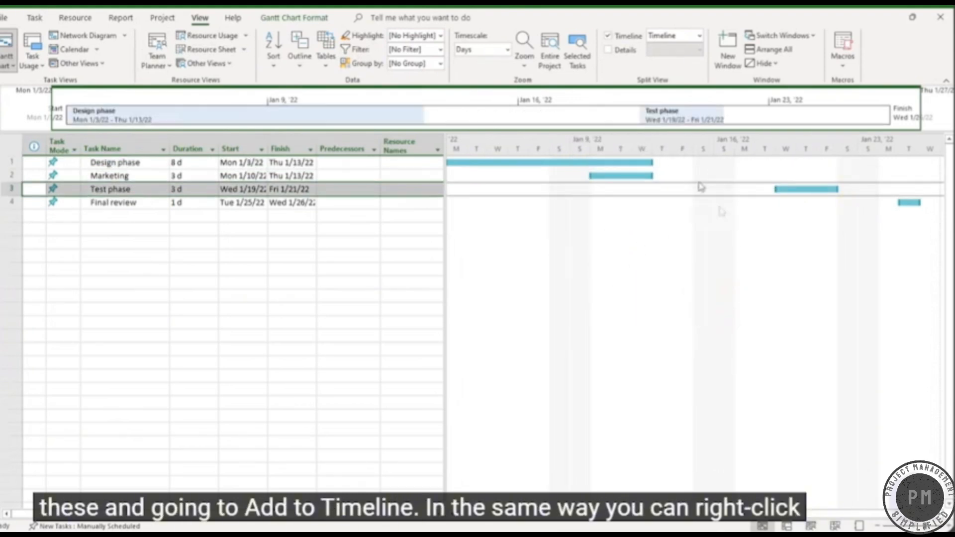
pyautogui.rightClick(705, 116)
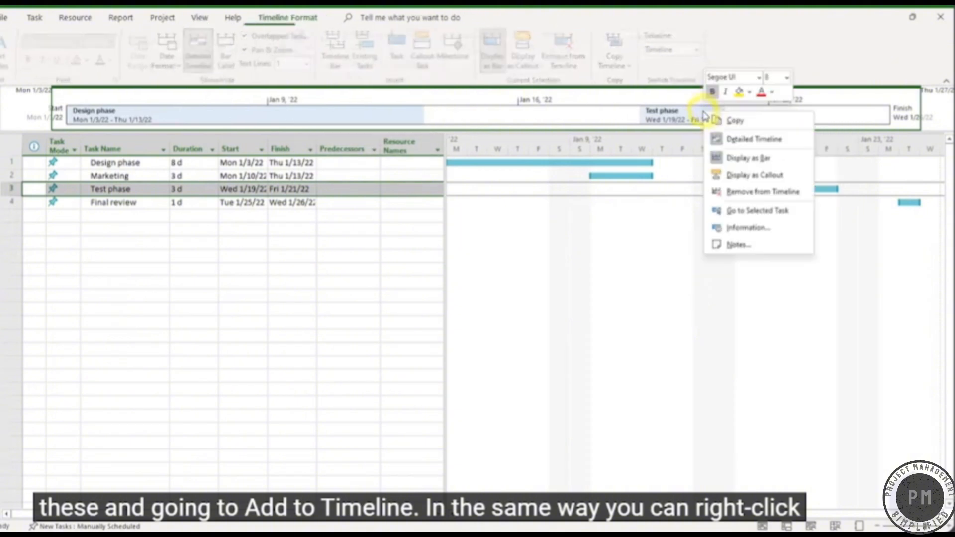
pyautogui.click(787, 194)
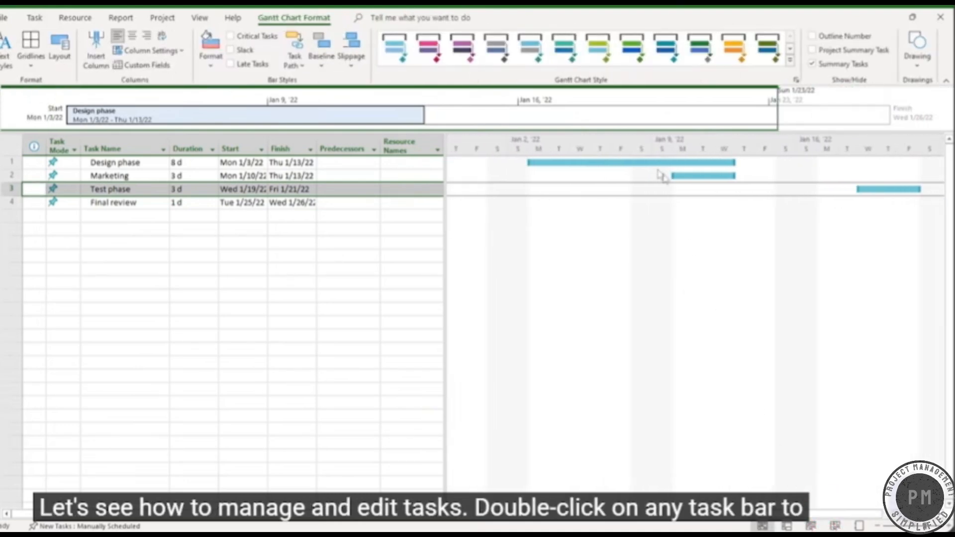
# Format the Design phase bar with a red start edge, a blue middle and a blue end edge
pyautogui.click(634, 164)
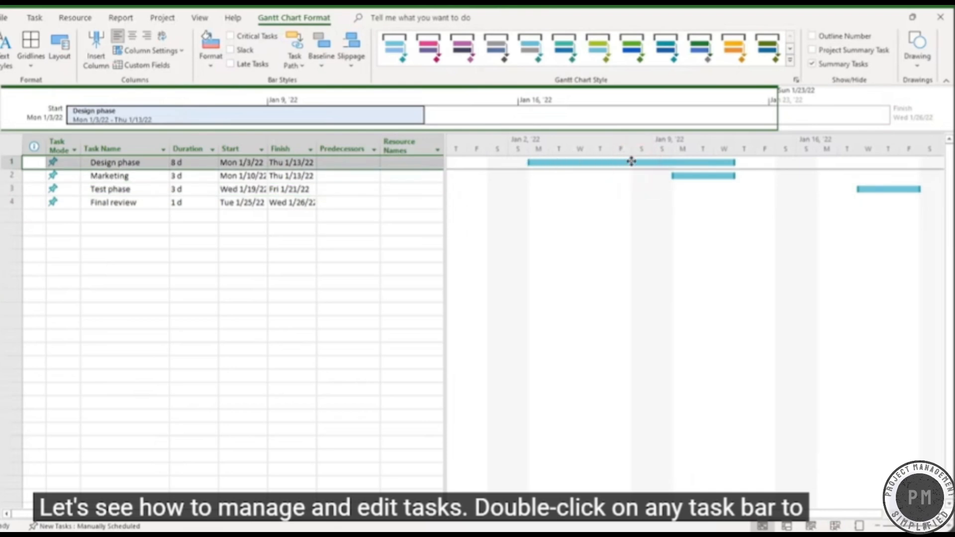
pyautogui.doubleClick(631, 161)
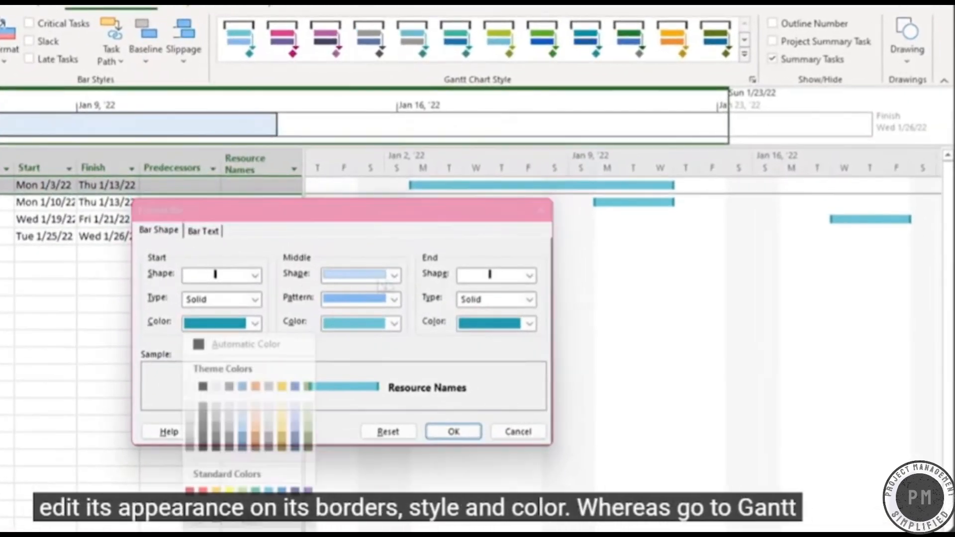
pyautogui.click(202, 490)
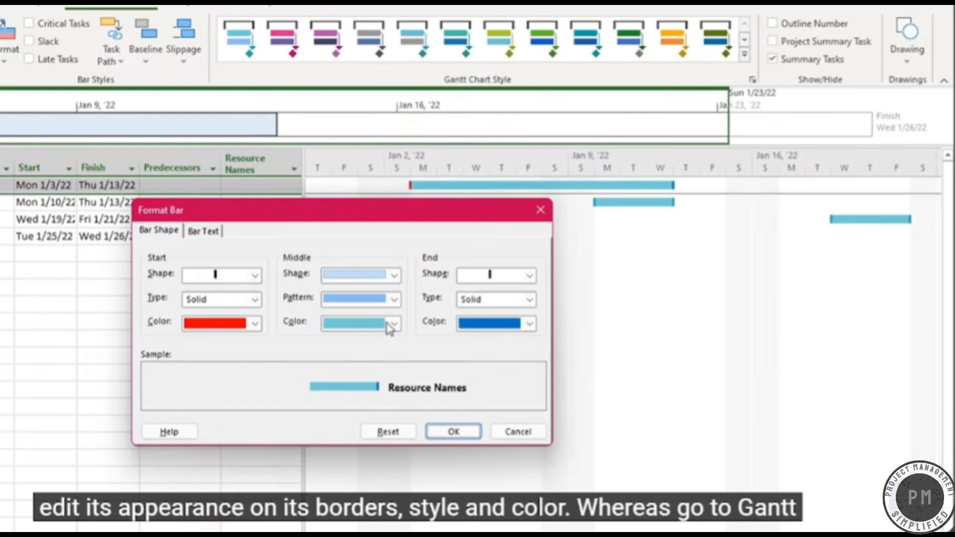
pyautogui.click(391, 324)
pyautogui.click(382, 441)
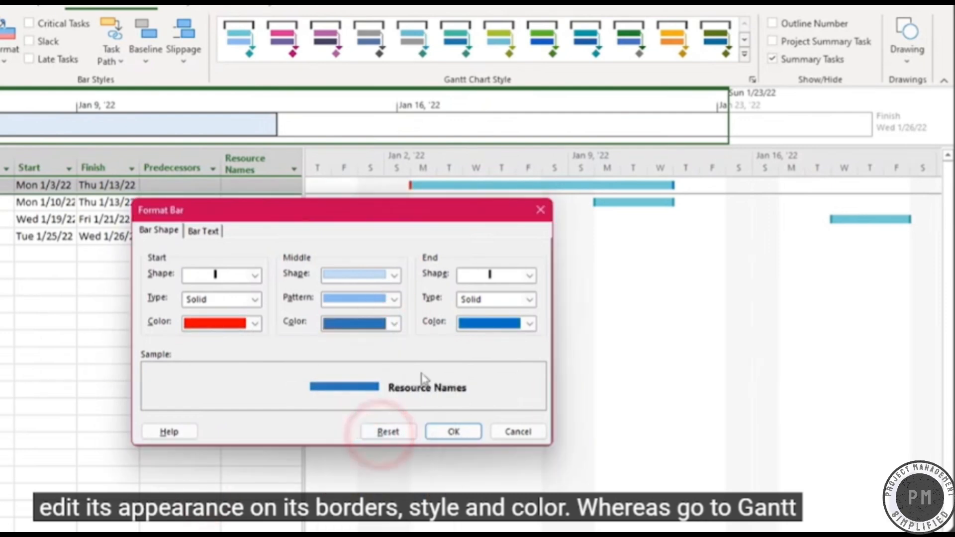
pyautogui.click(452, 432)
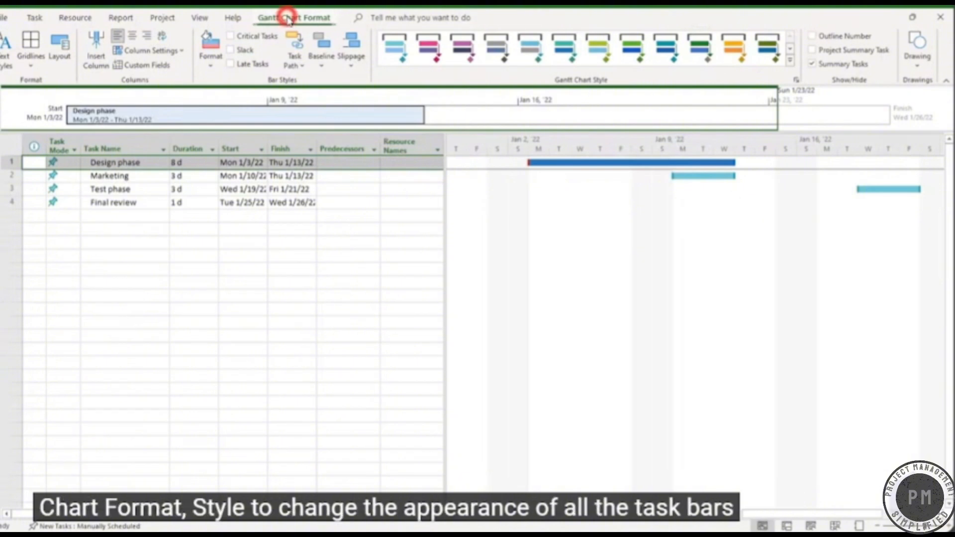
# Try several Gantt chart styles on all task bars, including lime green, and return to the first light blue style
pyautogui.click(463, 47)
pyautogui.click(497, 48)
pyautogui.click(530, 47)
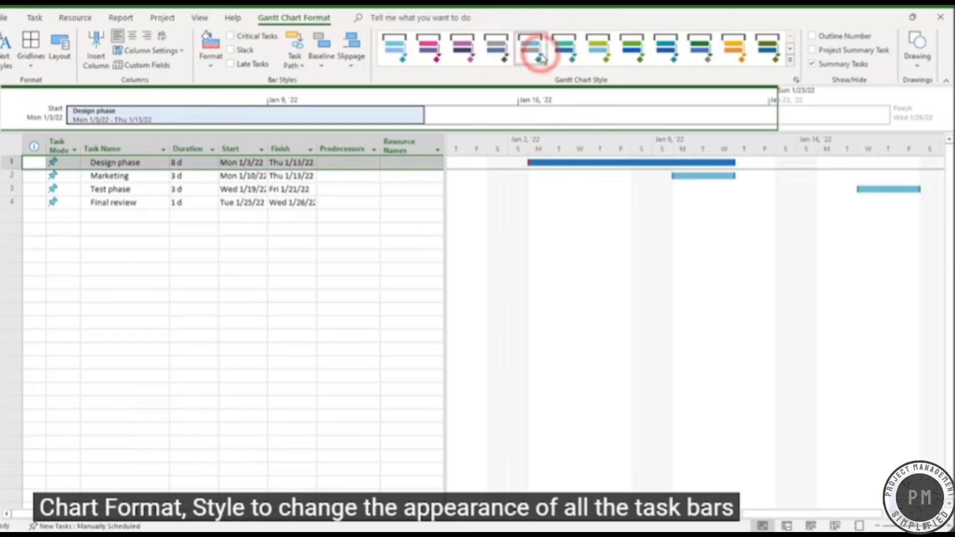
pyautogui.click(564, 47)
pyautogui.click(599, 48)
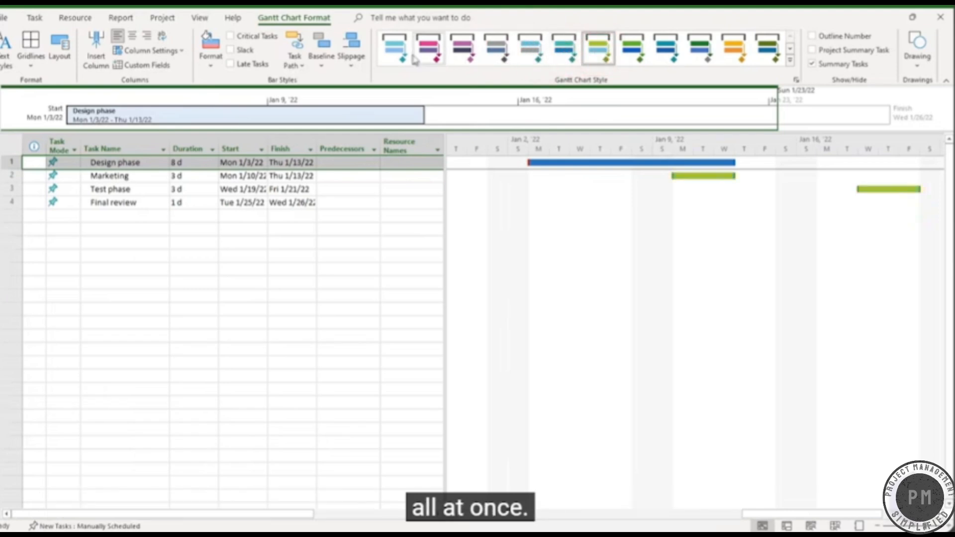
pyautogui.click(395, 49)
# Extend the Marketing bar to finish on Fri 1/14/22 and shorten it to Wed 1/12/22 with a duration of 2 d
pyautogui.click(713, 176)
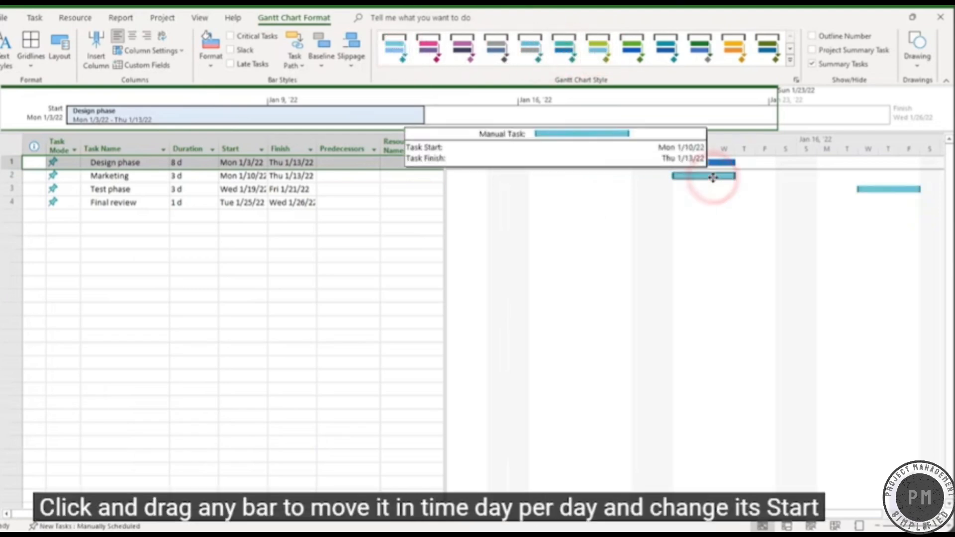
pyautogui.moveTo(713, 178); pyautogui.dragTo(773, 177)
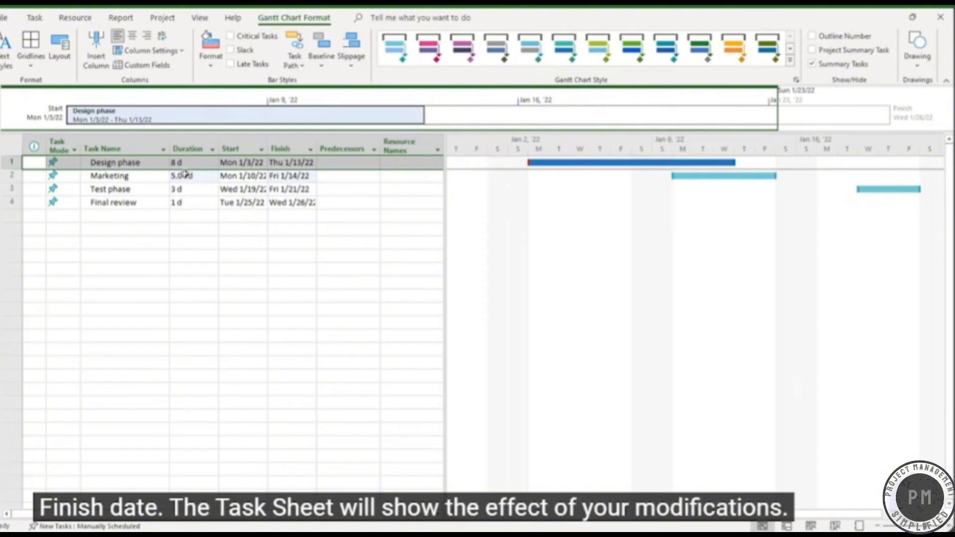
pyautogui.moveTo(777, 175); pyautogui.dragTo(714, 177)
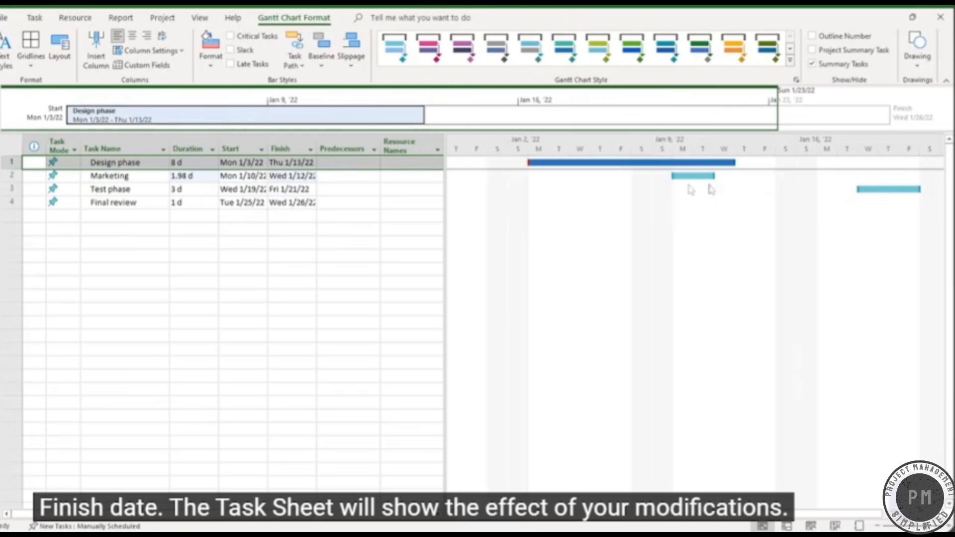
pyautogui.click(713, 194)
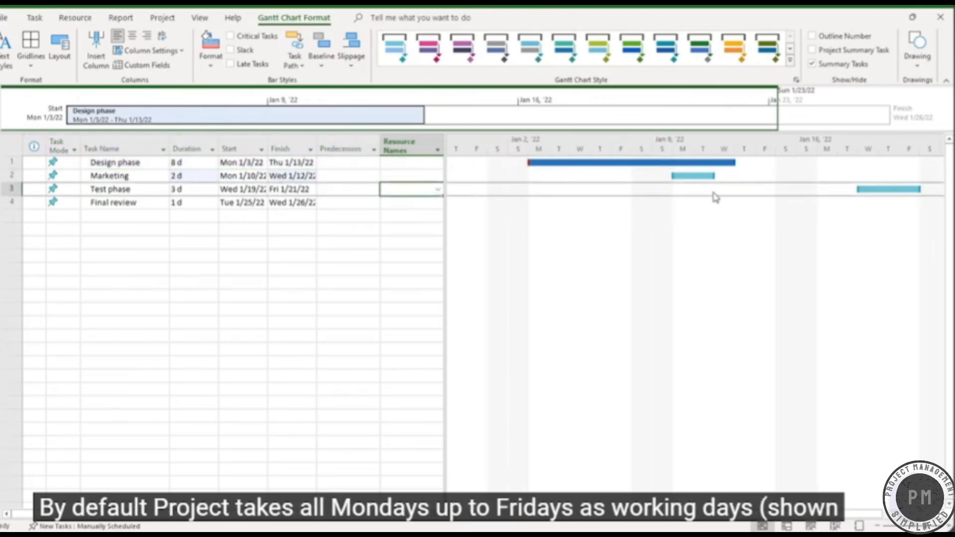
# Move the Marketing bar across the weekend to start on Fri 1/7/22 and return it to a Mon 1/10/22 start
pyautogui.moveTo(691, 177); pyautogui.dragTo(648, 179)
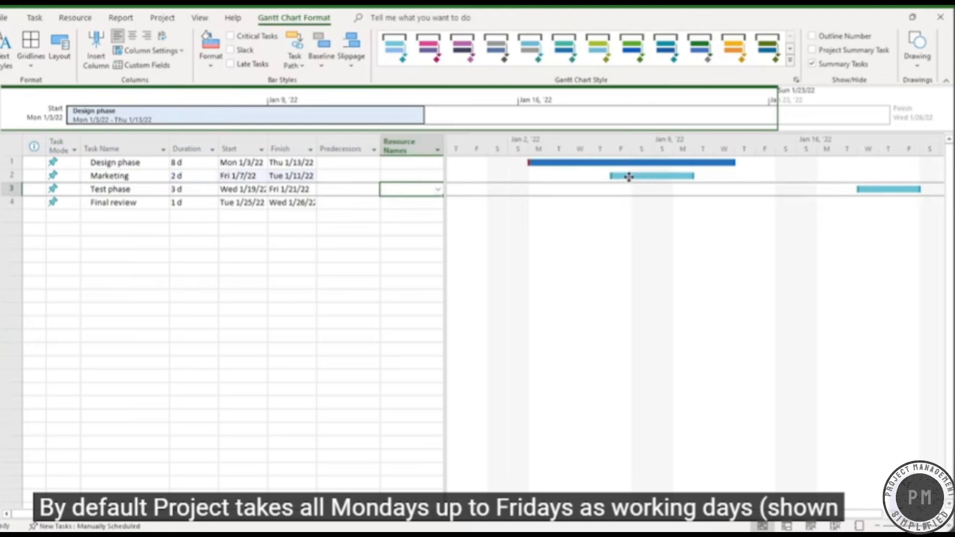
pyautogui.click(192, 176)
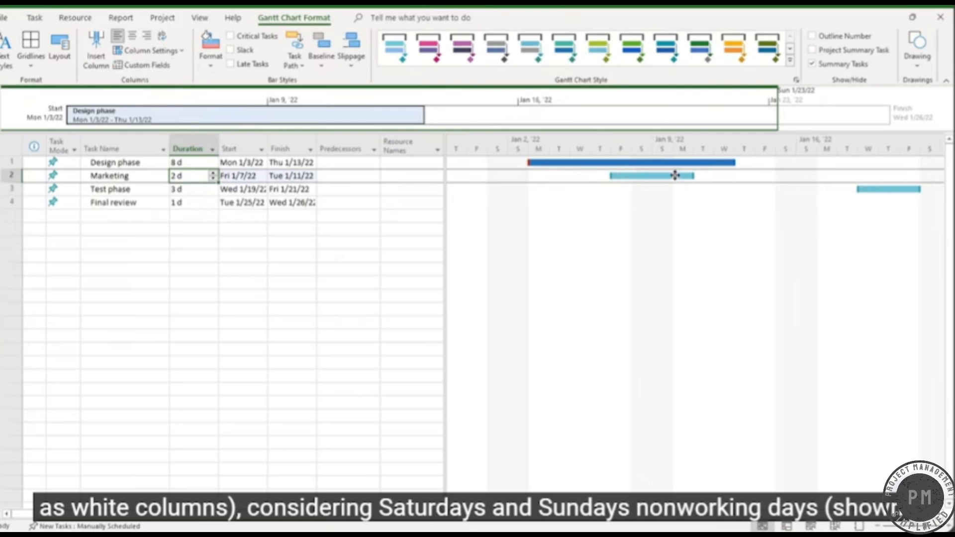
pyautogui.moveTo(661, 176); pyautogui.dragTo(719, 177)
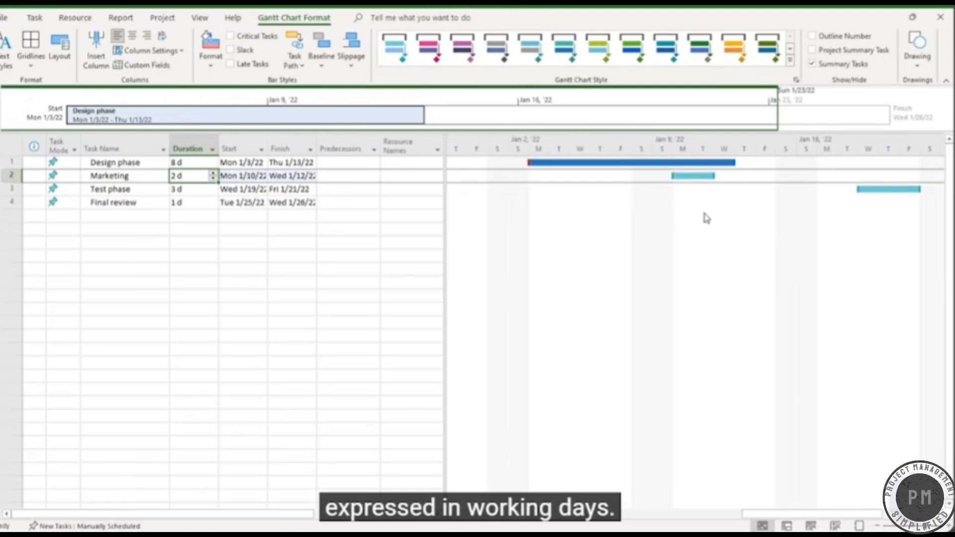
# Review the project's default schedule options in Change Working Time, including week start, fiscal year start, and default start and end times
pyautogui.click(163, 18)
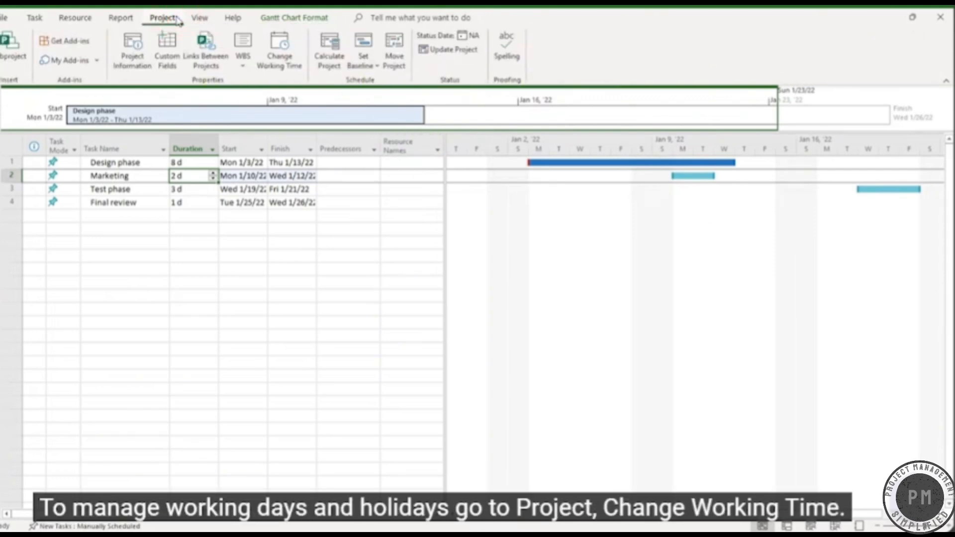
pyautogui.click(286, 62)
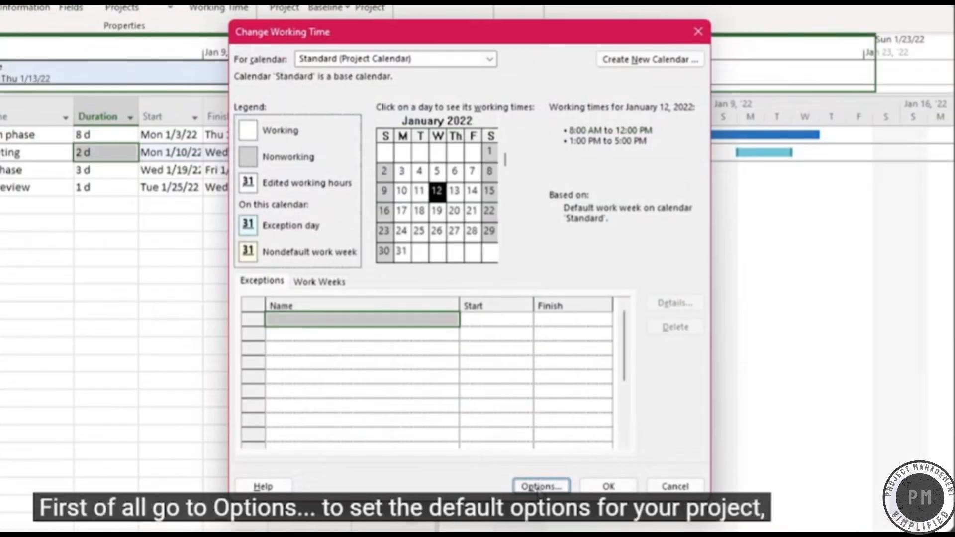
pyautogui.click(537, 487)
pyautogui.click(437, 102)
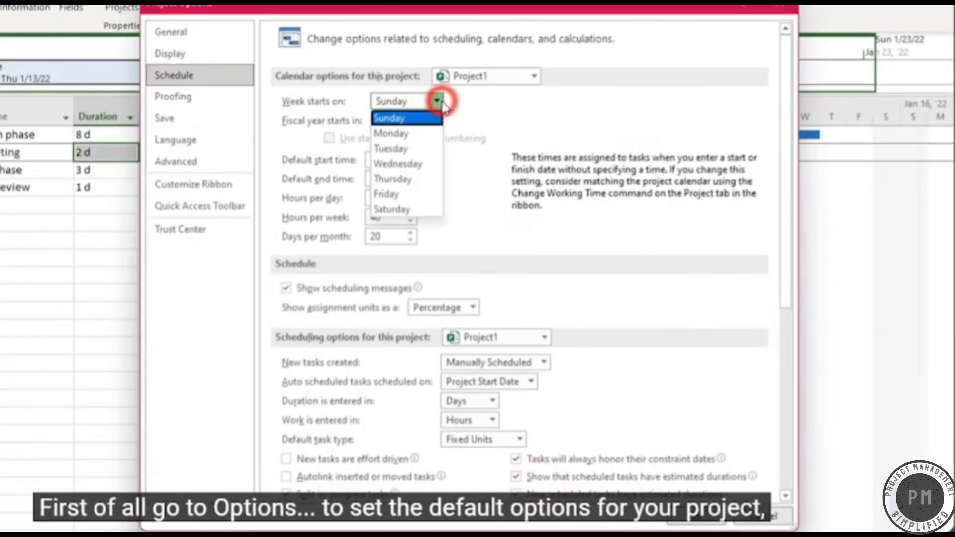
pyautogui.click(437, 101)
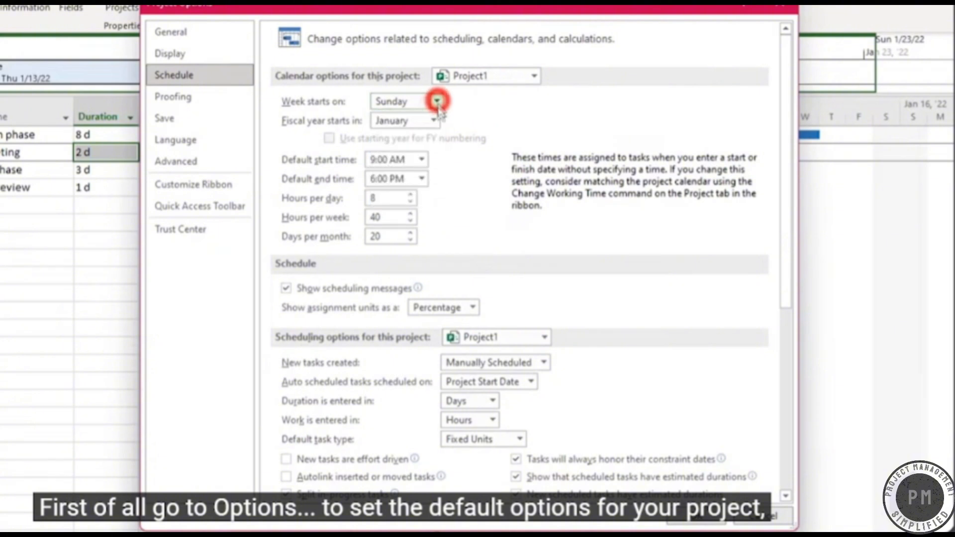
pyautogui.click(433, 121)
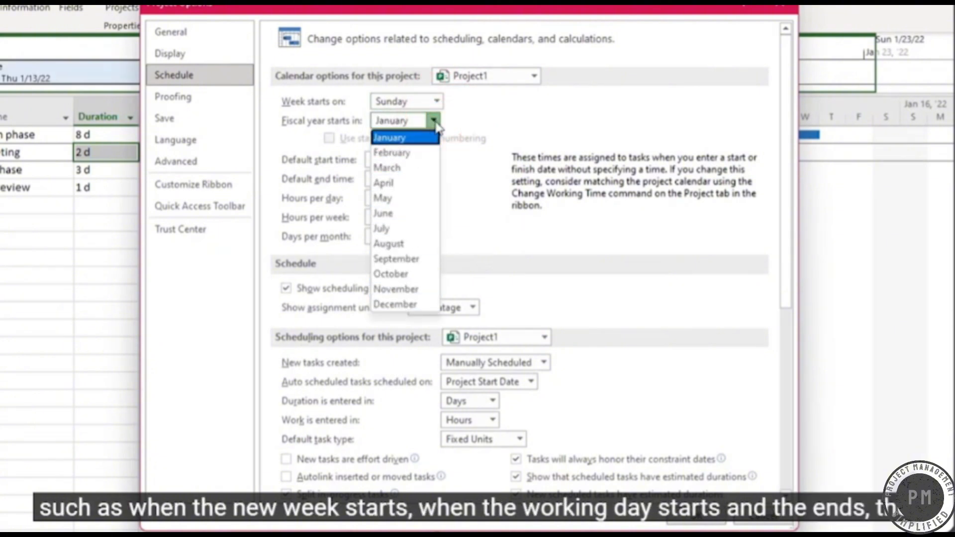
pyautogui.click(433, 121)
pyautogui.click(422, 159)
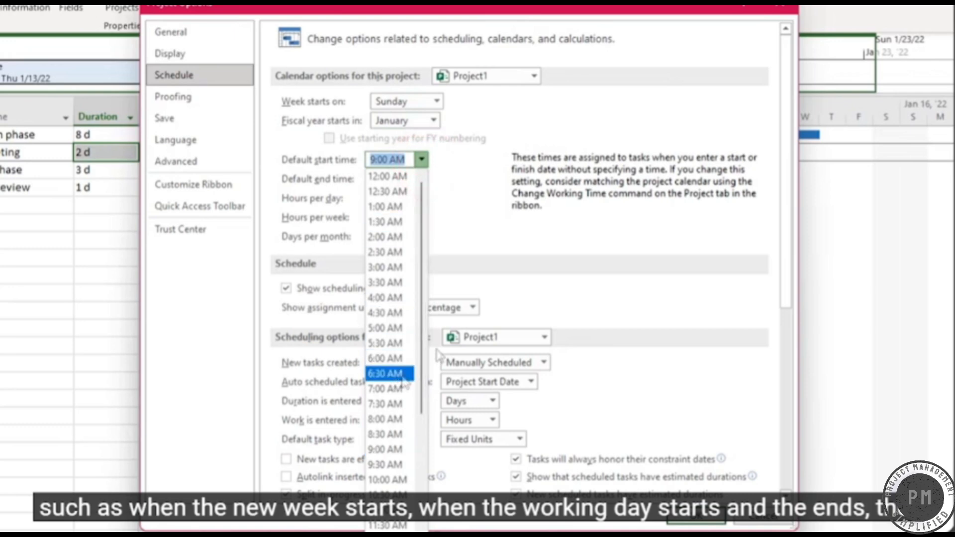
pyautogui.click(421, 159)
pyautogui.click(421, 178)
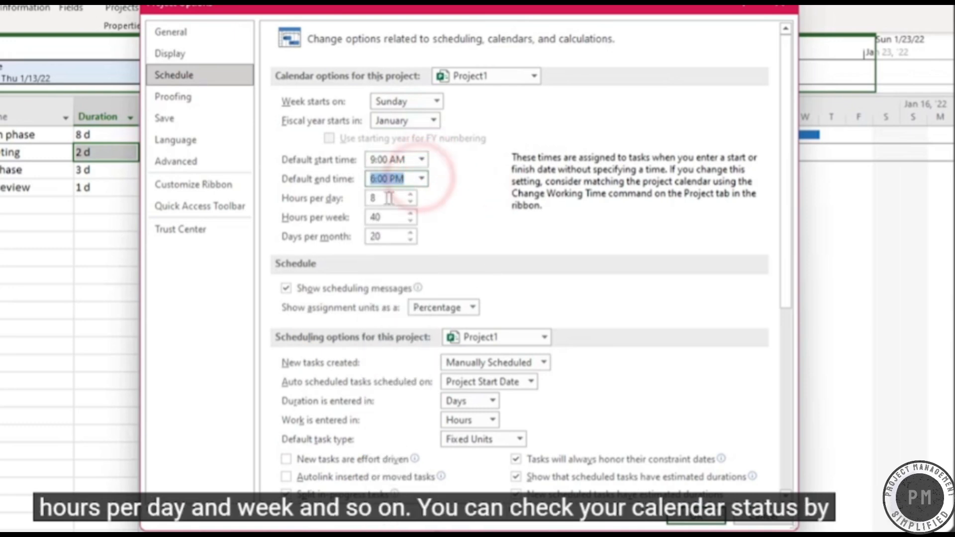
pyautogui.scroll(-5, 428, 250)
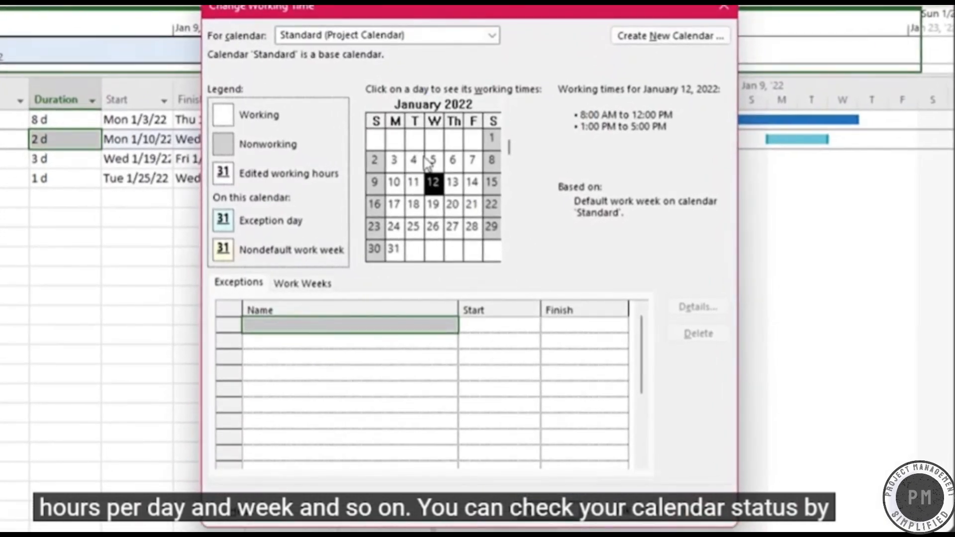
# Check the working times of several January 2022 weekdays in the Standard calendar, including January 5 and January 20
pyautogui.click(413, 159)
pyautogui.click(433, 159)
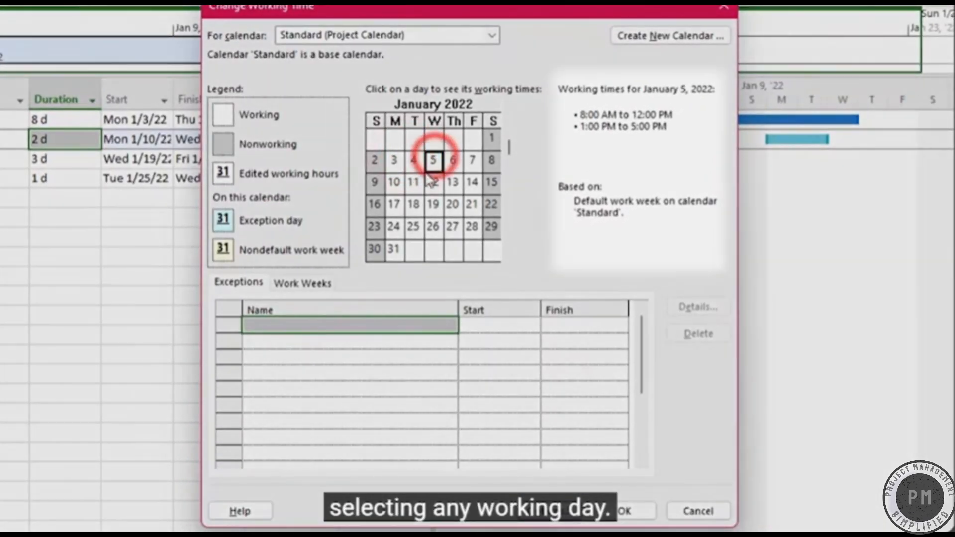
pyautogui.click(413, 182)
pyautogui.click(433, 182)
pyautogui.click(452, 182)
pyautogui.click(453, 204)
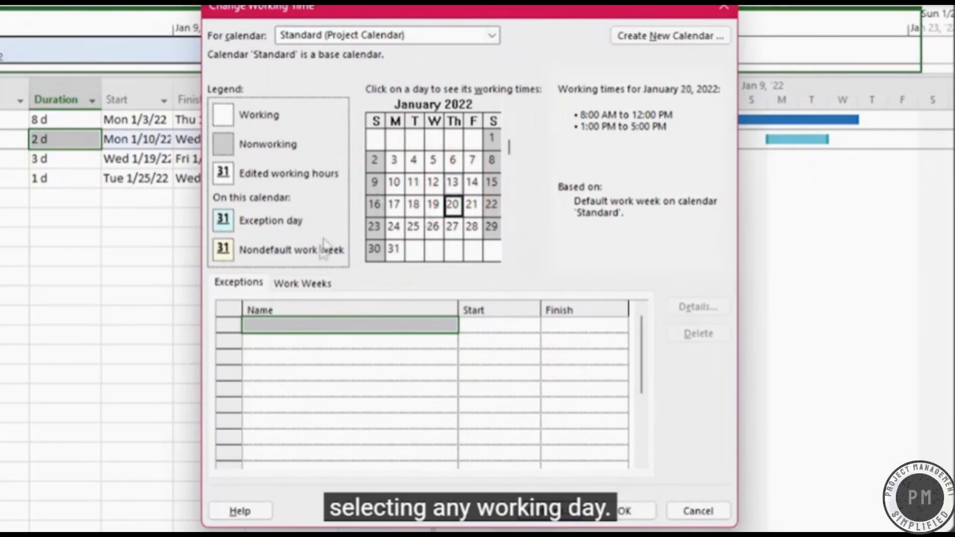
# Add the calendar exceptions Epiphany on 1/6/2022 and Business trip from 1/10/2022 to 1/11/2022
pyautogui.click(253, 282)
pyautogui.click(321, 326)
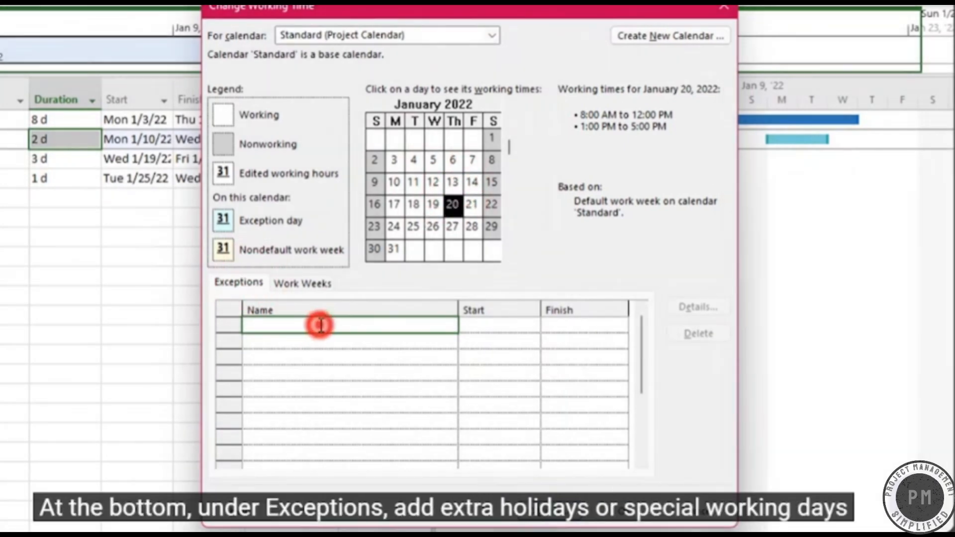
pyautogui.write('Epiphany')
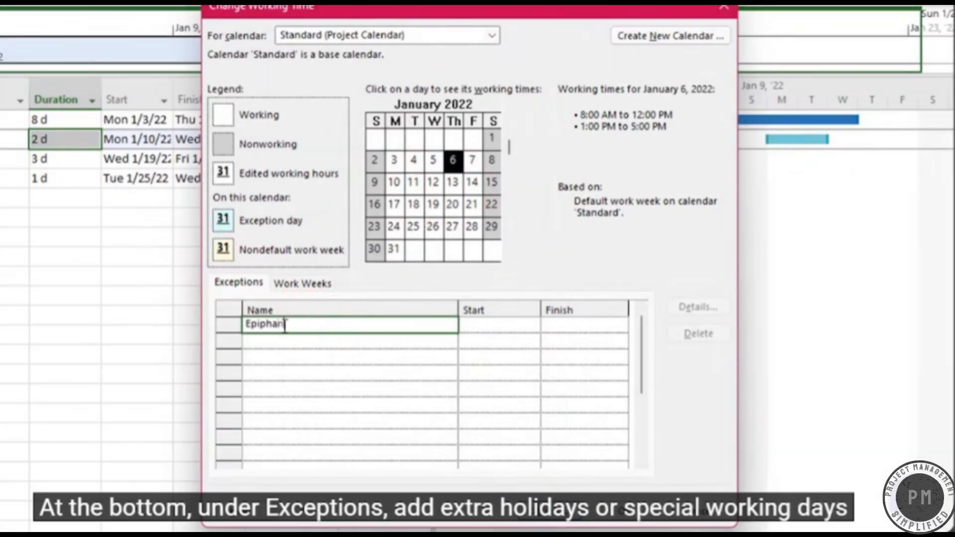
pyautogui.click(495, 327)
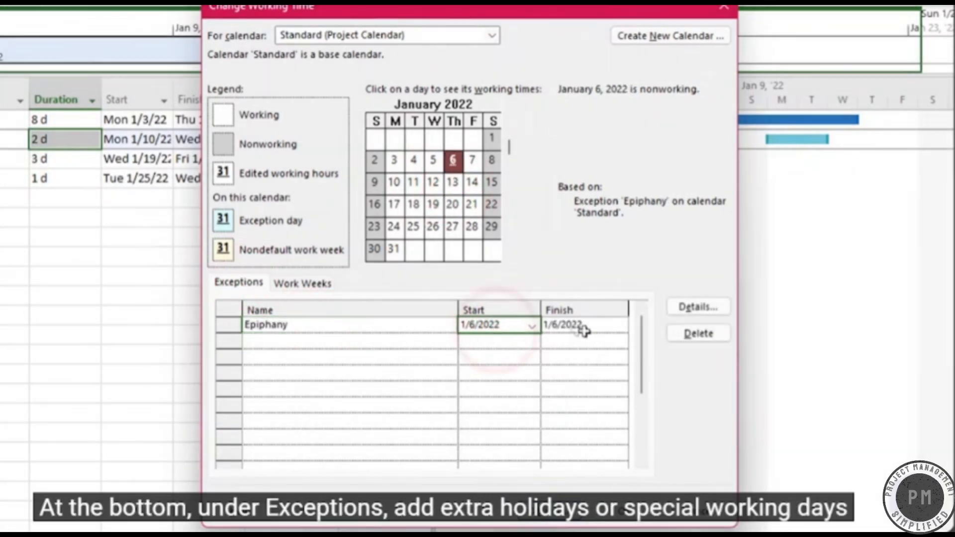
pyautogui.click(619, 342)
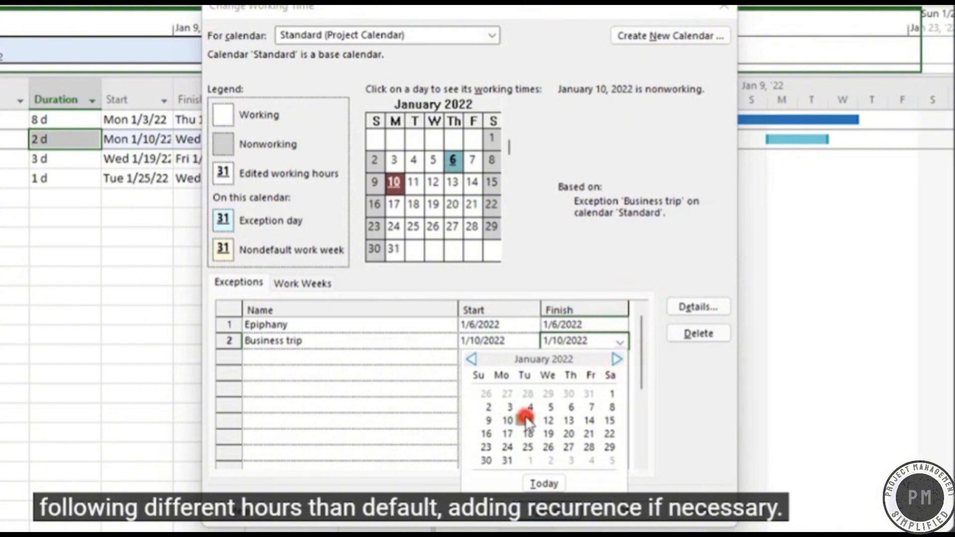
pyautogui.click(526, 415)
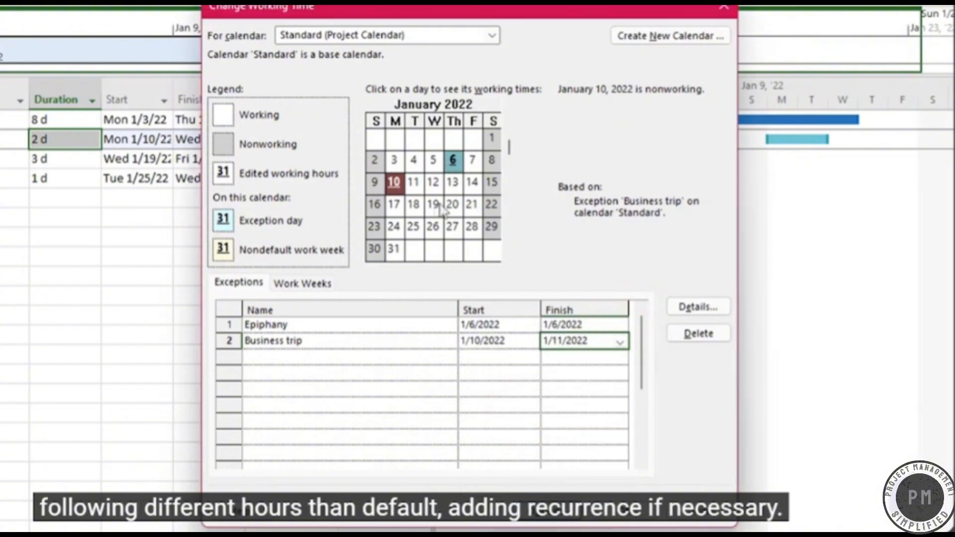
# Make the Business trip exception a working period from 8:00 AM to 12:00 PM only, removing its afternoon shift
pyautogui.click(404, 386)
pyautogui.click(696, 310)
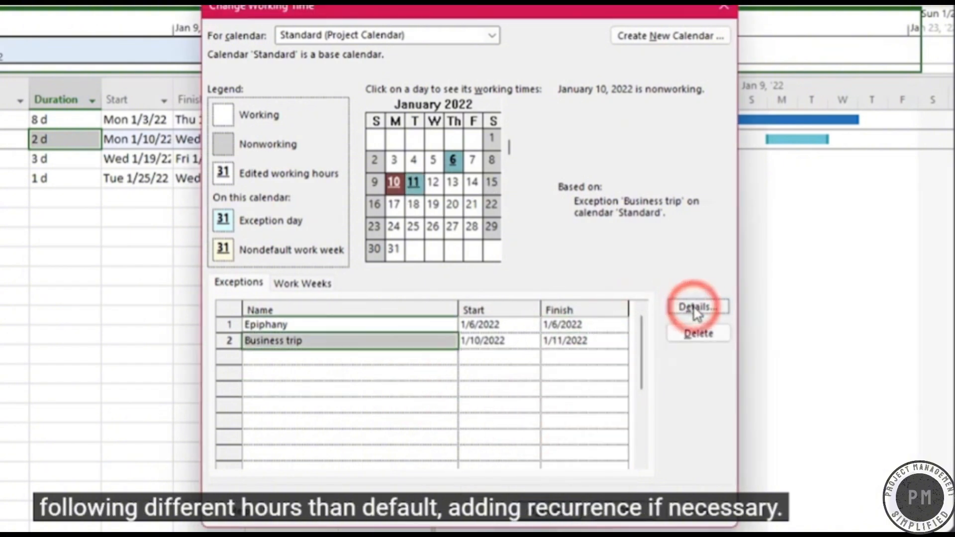
pyautogui.click(305, 129)
pyautogui.click(320, 179)
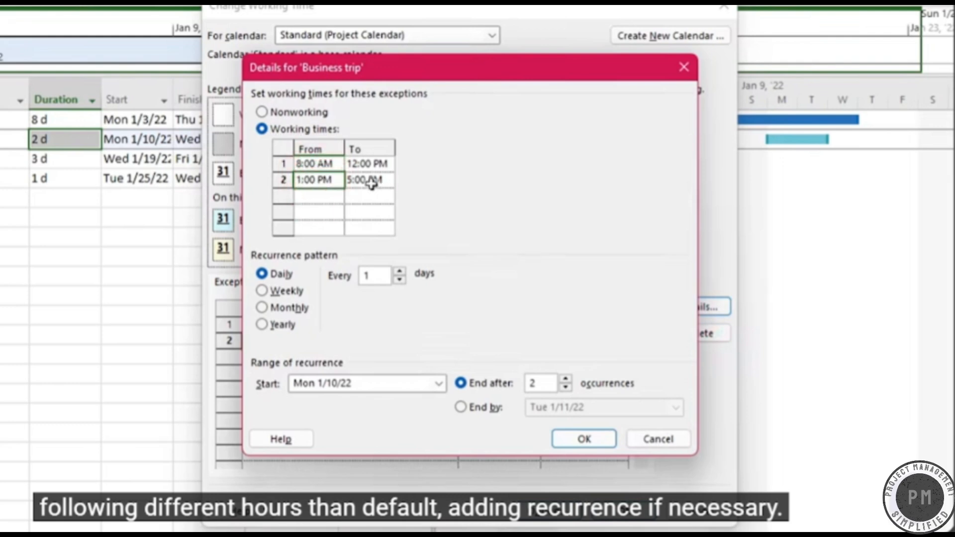
pyautogui.click(366, 165)
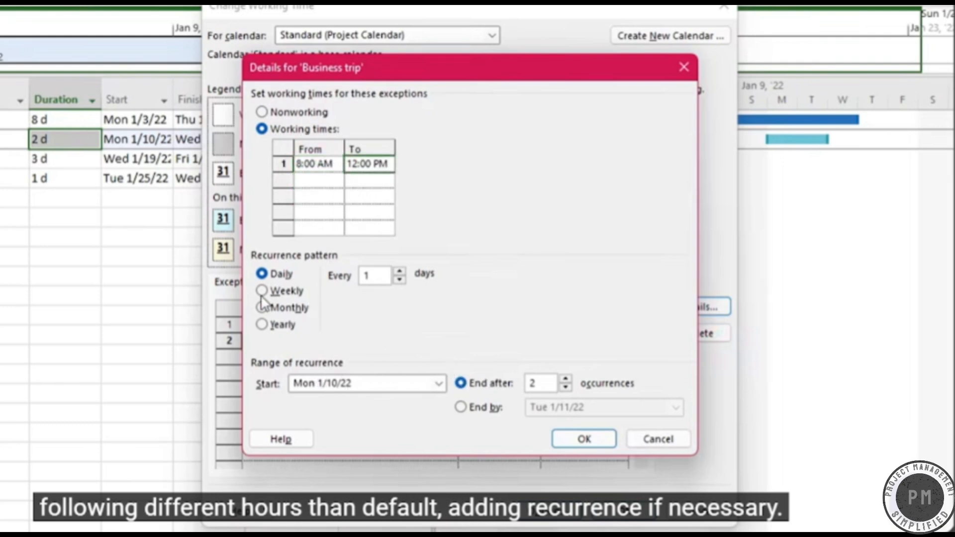
pyautogui.click(587, 440)
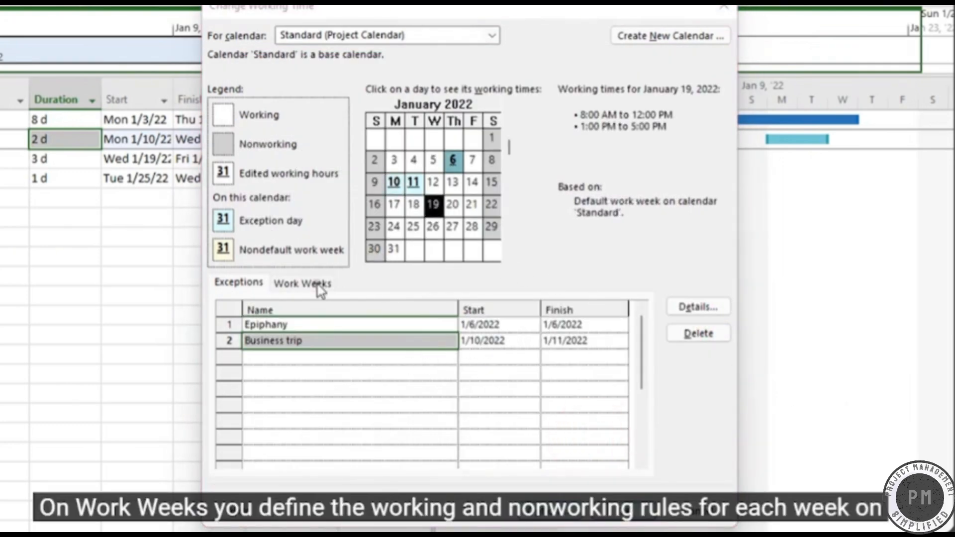
# Examine the default work week's working times for Monday through Thursday
pyautogui.click(320, 286)
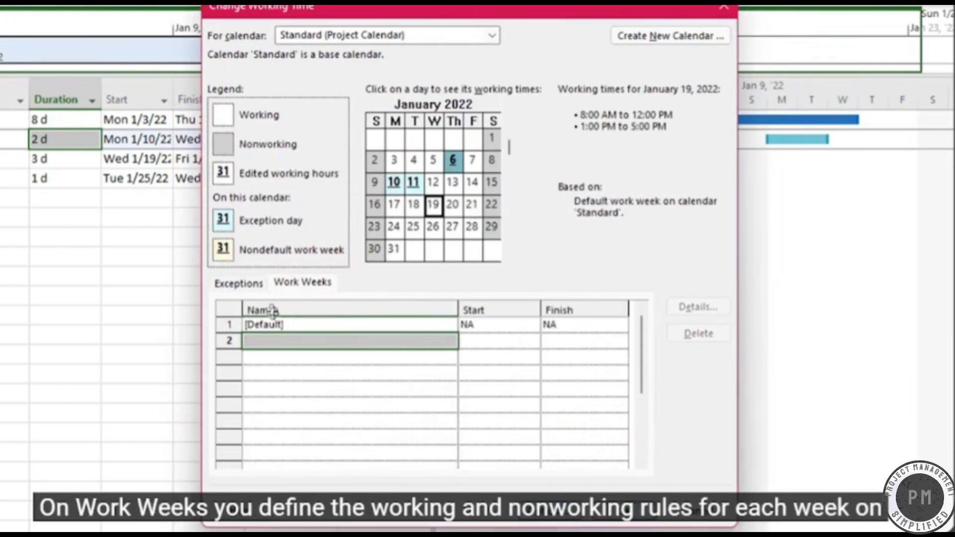
pyautogui.click(273, 326)
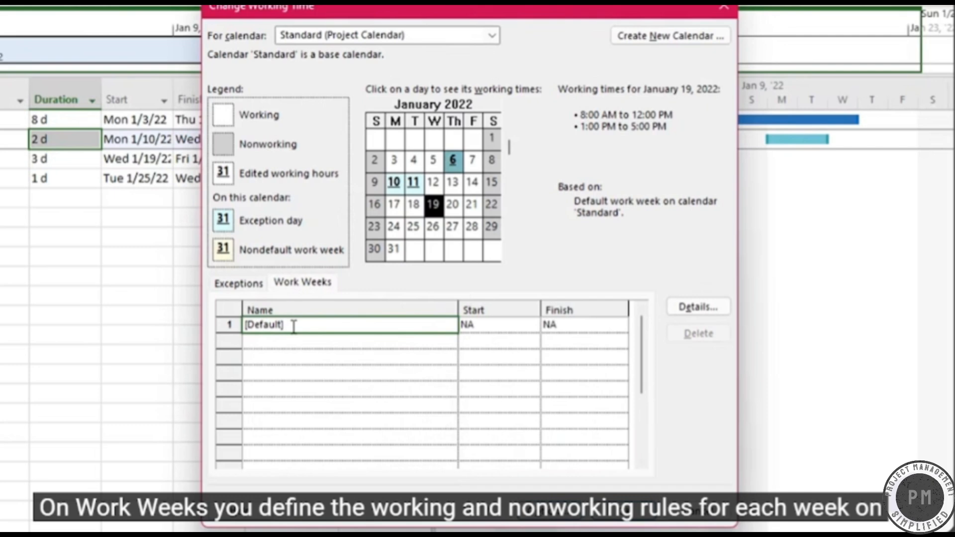
pyautogui.doubleClick(293, 326)
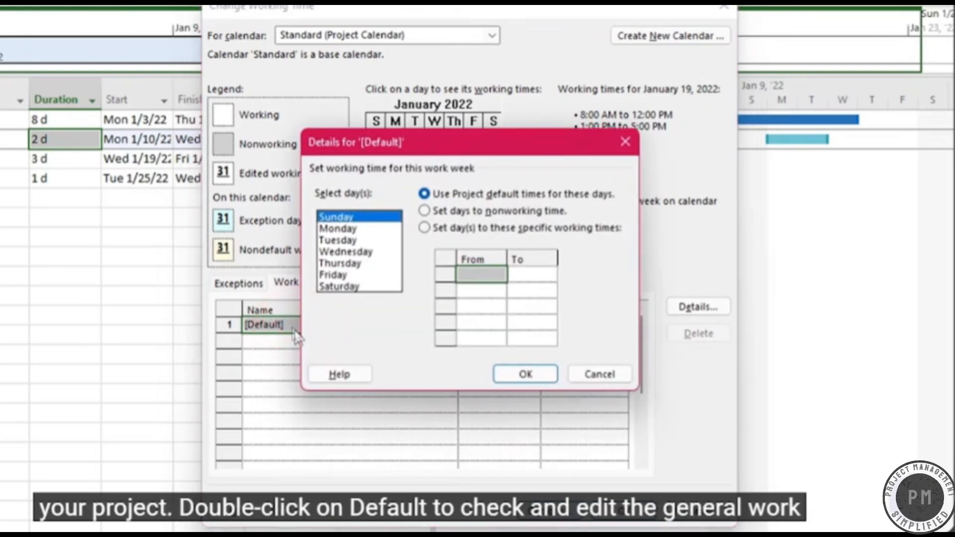
pyautogui.click(361, 228)
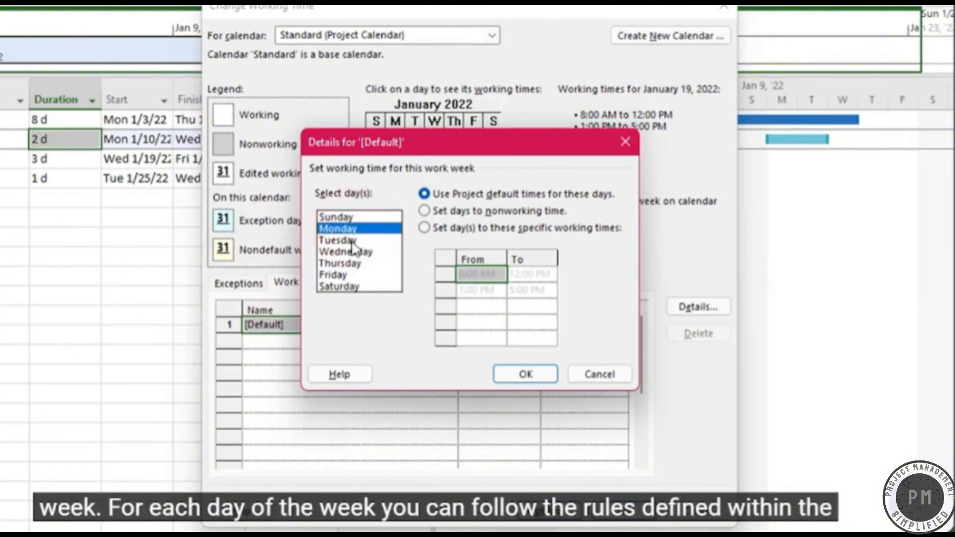
pyautogui.click(351, 240)
pyautogui.click(351, 252)
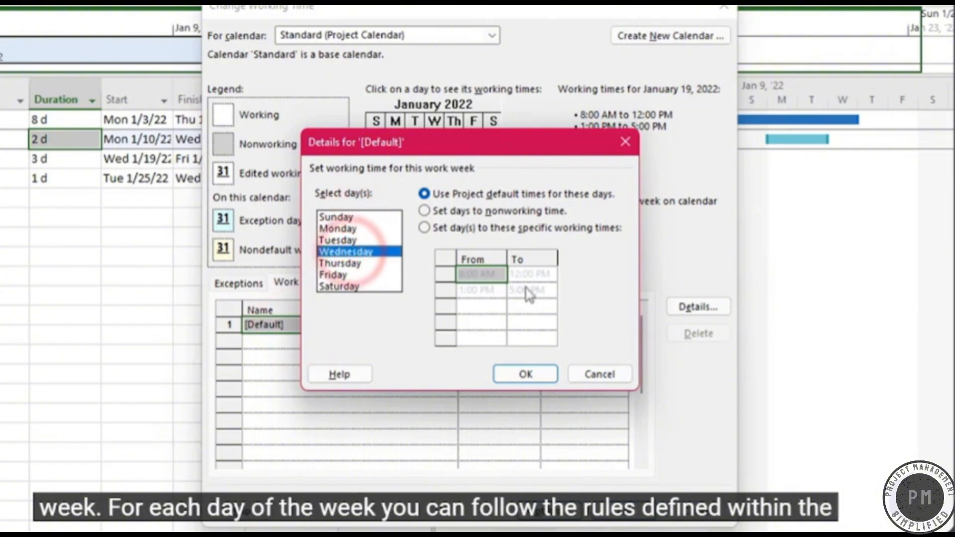
pyautogui.click(367, 263)
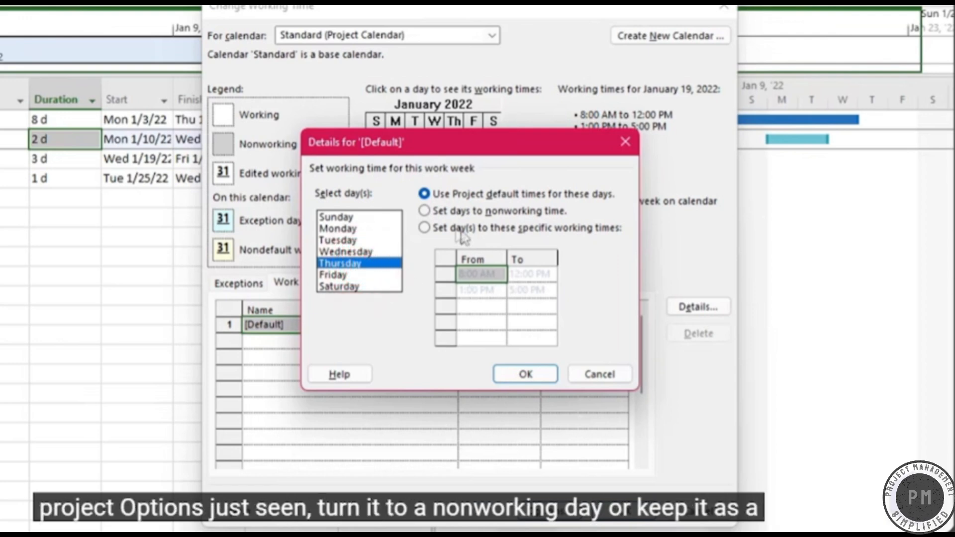
# Try setting Thursday to nonworking time and ending Friday's afternoon shift at 2 in the default work week
pyautogui.click(423, 211)
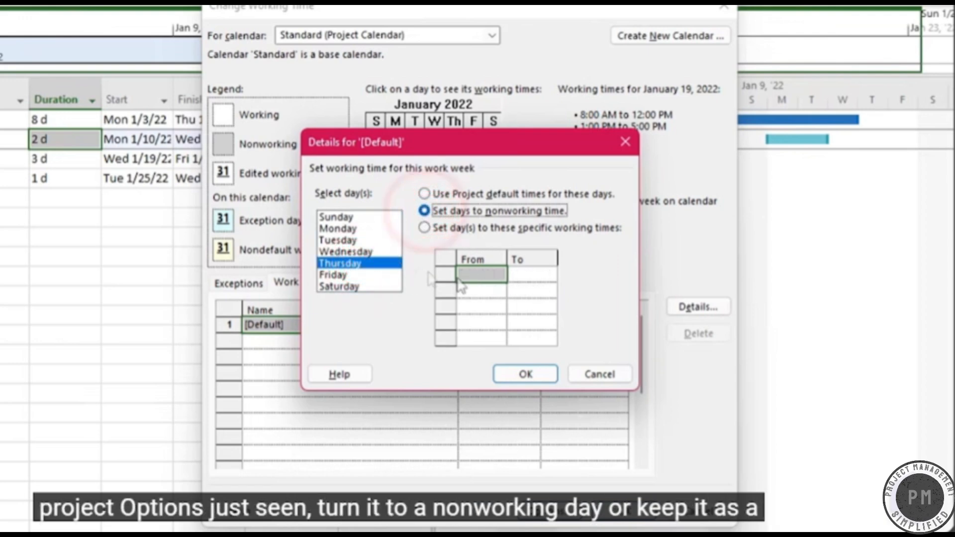
pyautogui.click(346, 263)
pyautogui.click(343, 274)
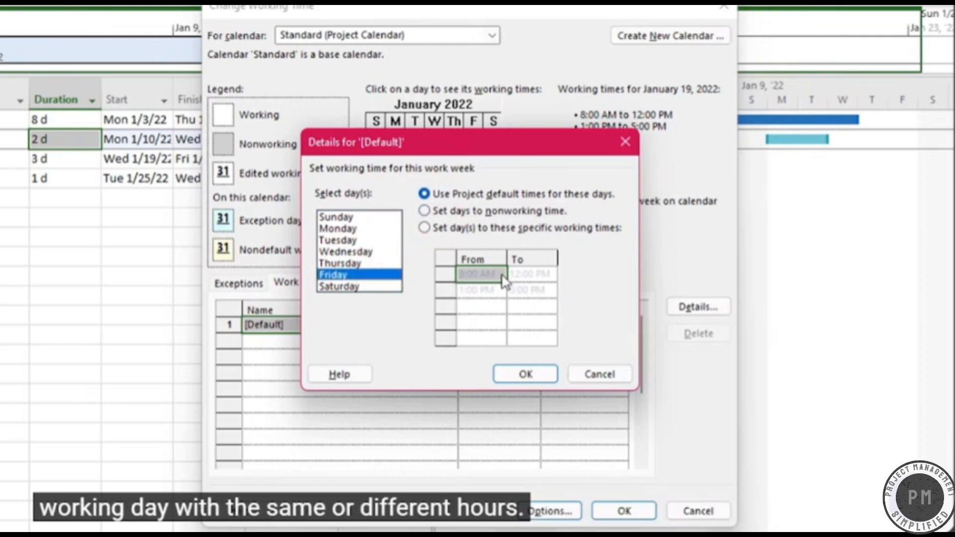
pyautogui.click(468, 230)
pyautogui.click(545, 292)
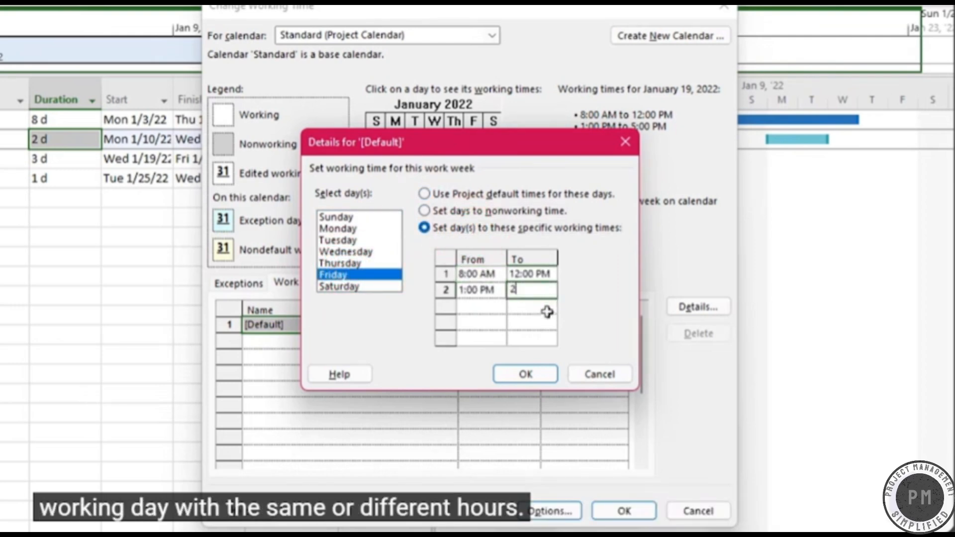
pyautogui.write('2')
pyautogui.click(548, 312)
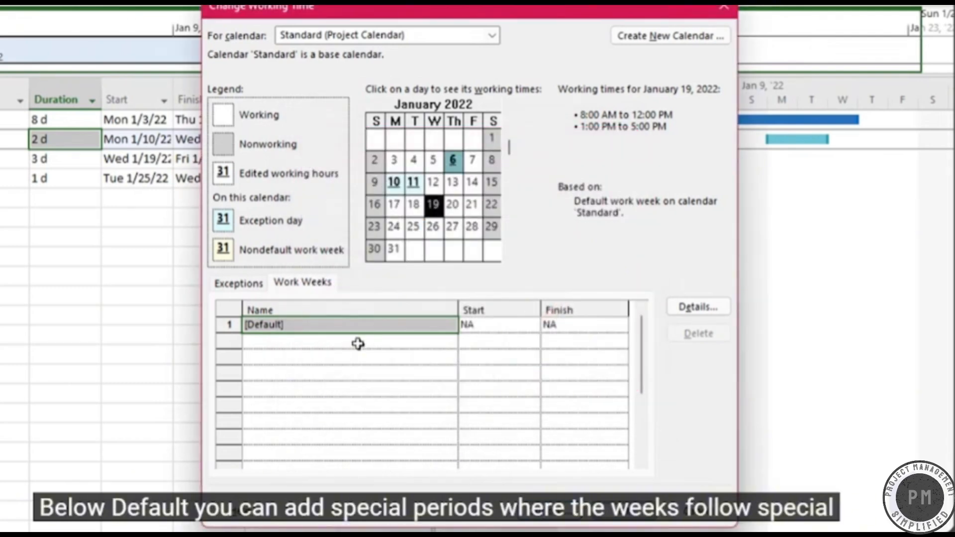
# Add a work week named Special week running from 1/25/2022 to 1/28/2022
pyautogui.click(358, 342)
pyautogui.write('Special week')
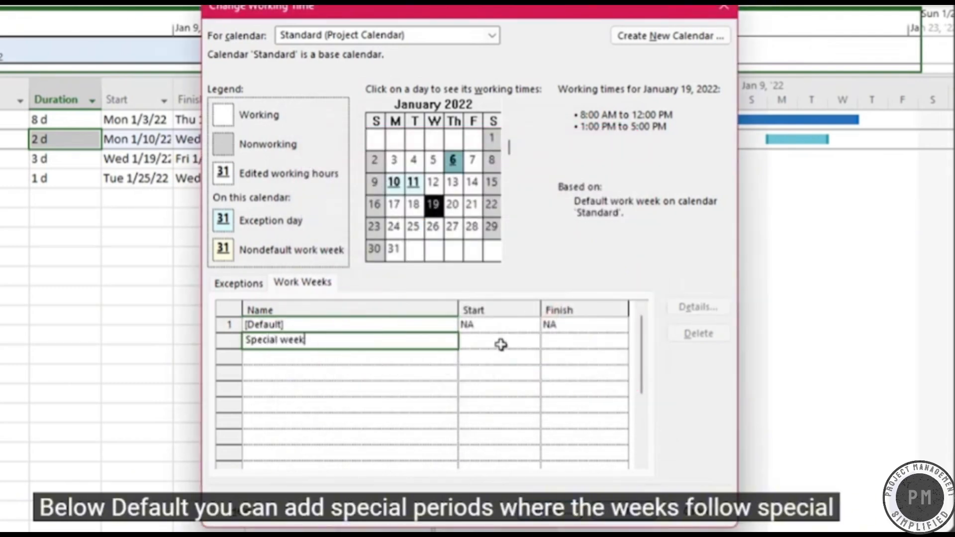
pyautogui.click(503, 345)
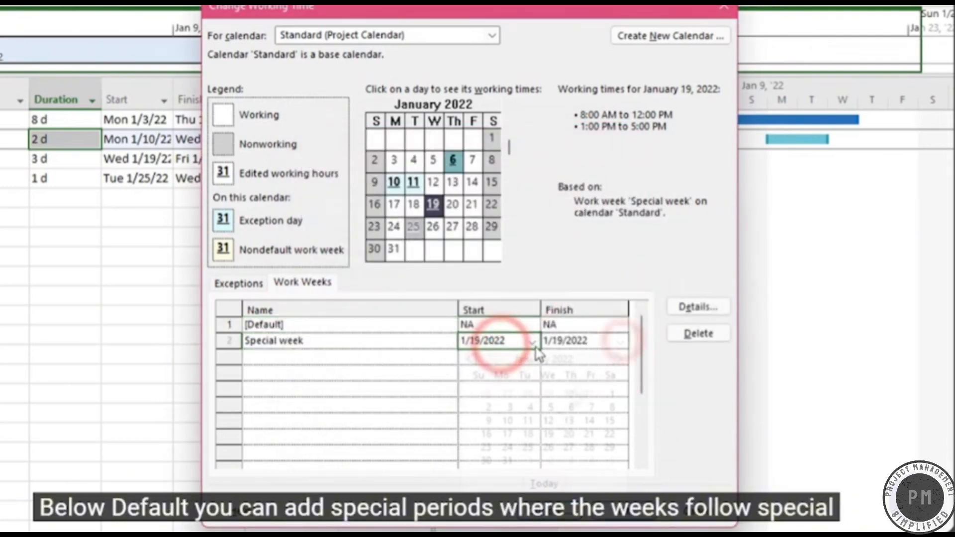
pyautogui.click(620, 343)
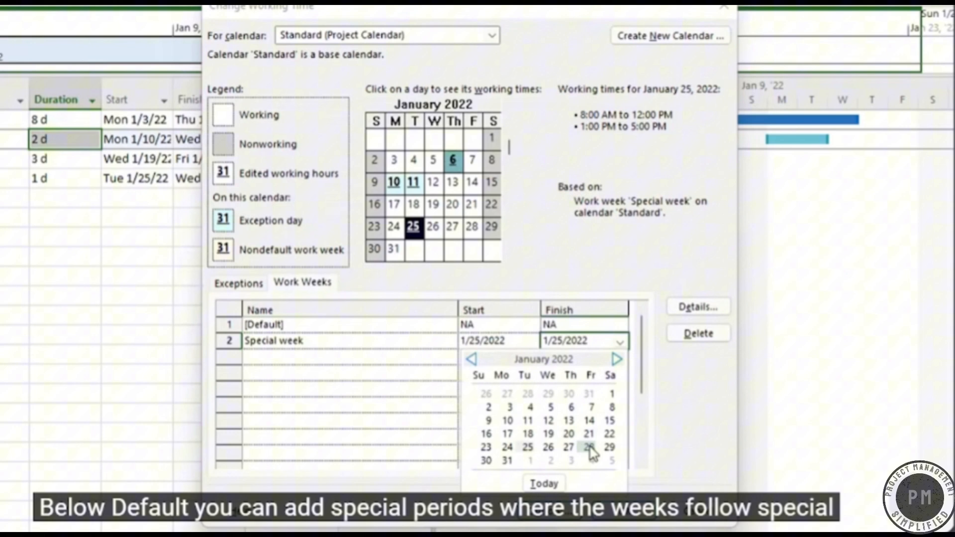
pyautogui.click(590, 447)
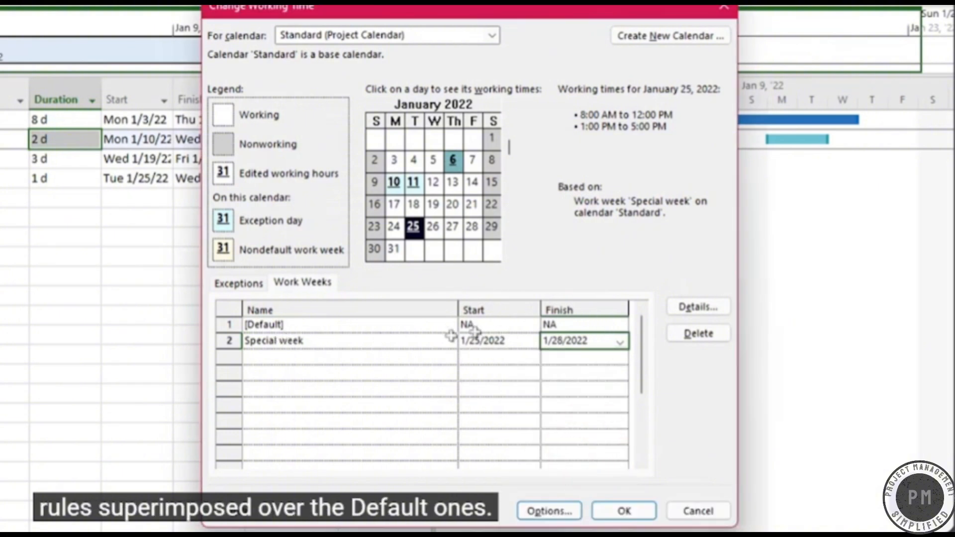
# Set working times of 8:00 AM to 12:00 PM and 1:00 PM to 3:00 PM in the Special week and apply the calendar changes
pyautogui.click(373, 340)
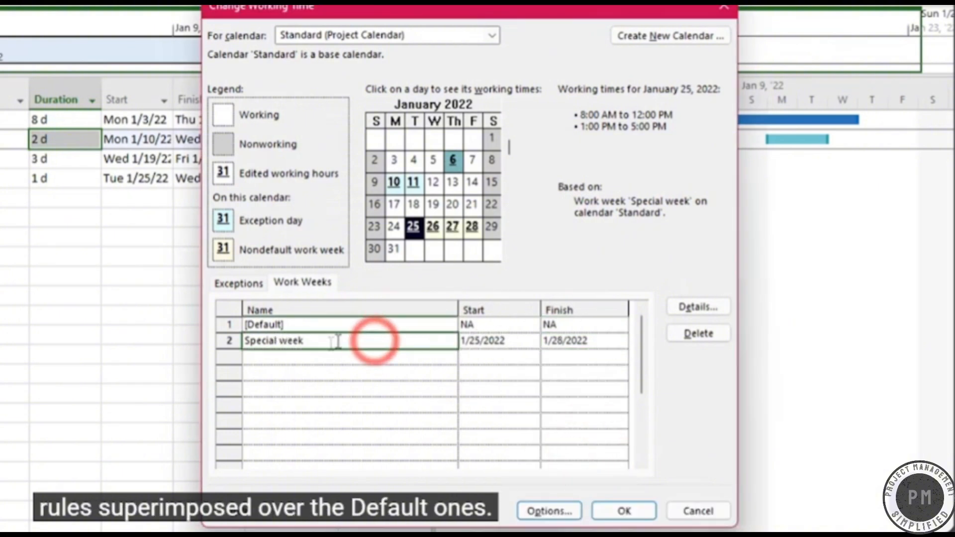
pyautogui.click(698, 307)
pyautogui.click(376, 229)
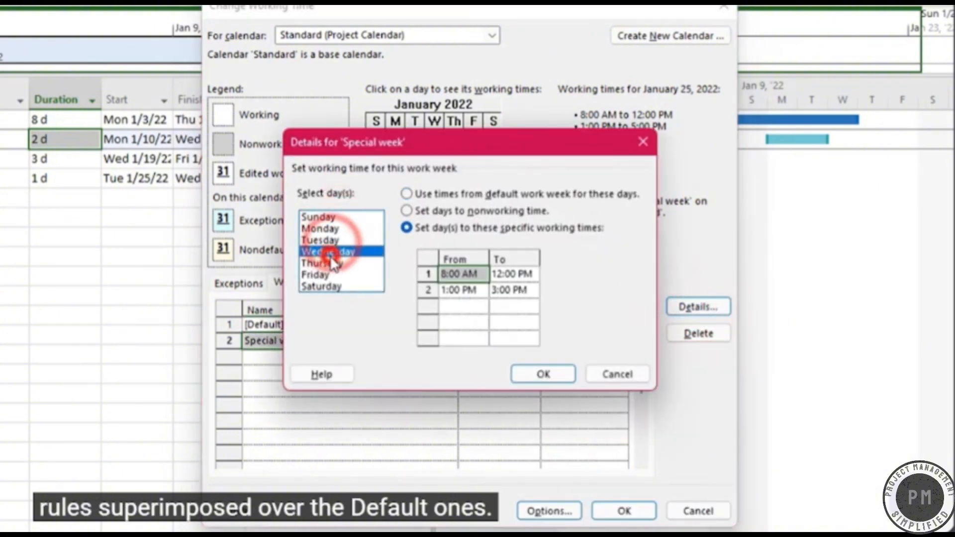
pyautogui.click(323, 275)
pyautogui.click(534, 372)
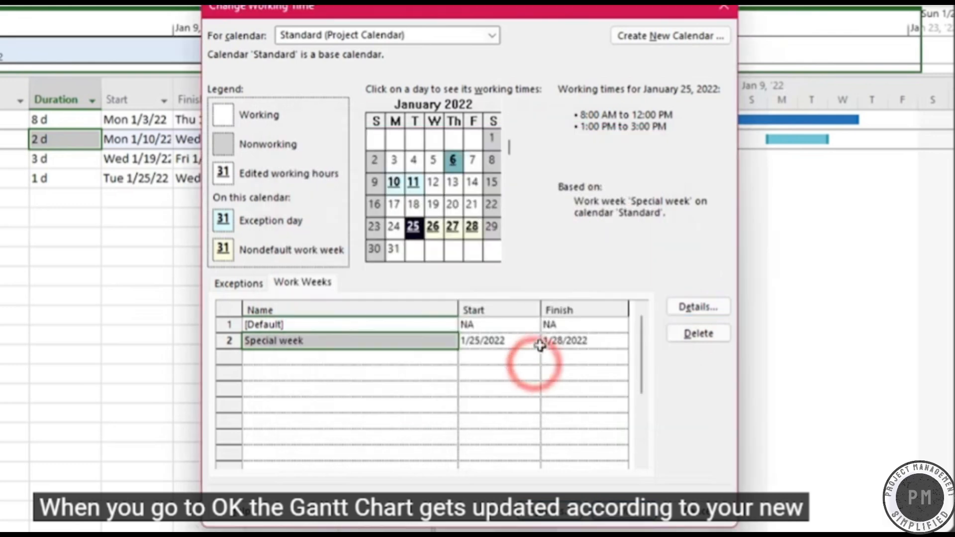
pyautogui.click(634, 523)
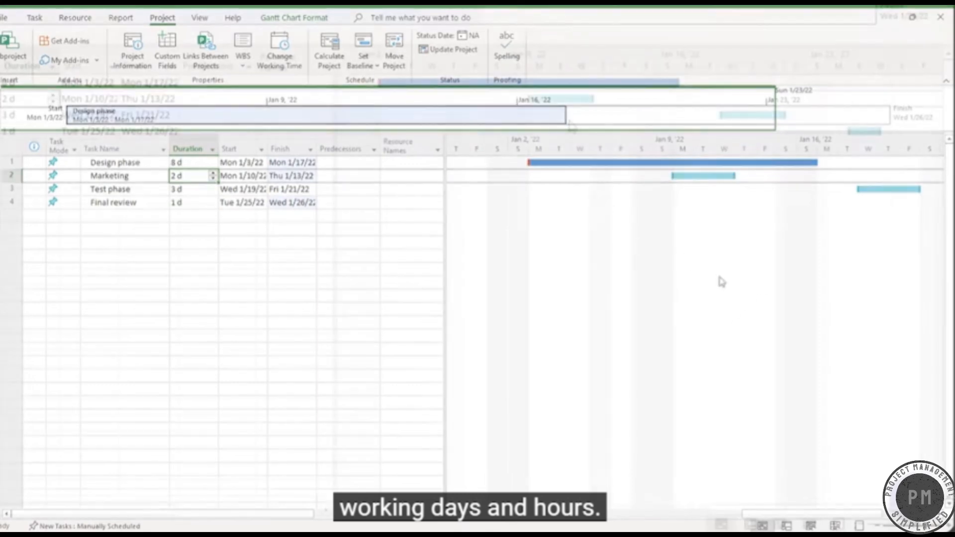
# Try splitting the Marketing task's Gantt bar and moving its second part to add a gap
pyautogui.click(704, 175)
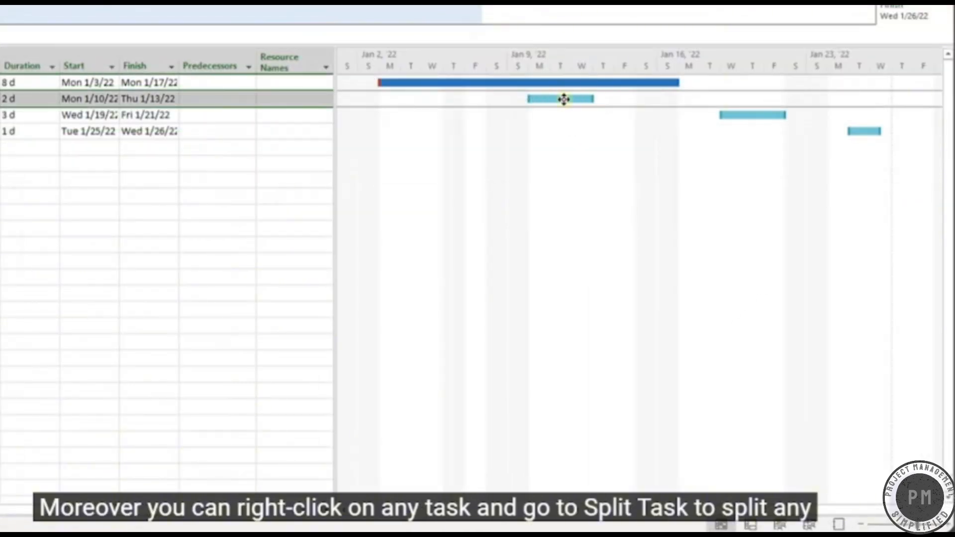
pyautogui.rightClick(564, 99)
pyautogui.click(602, 77)
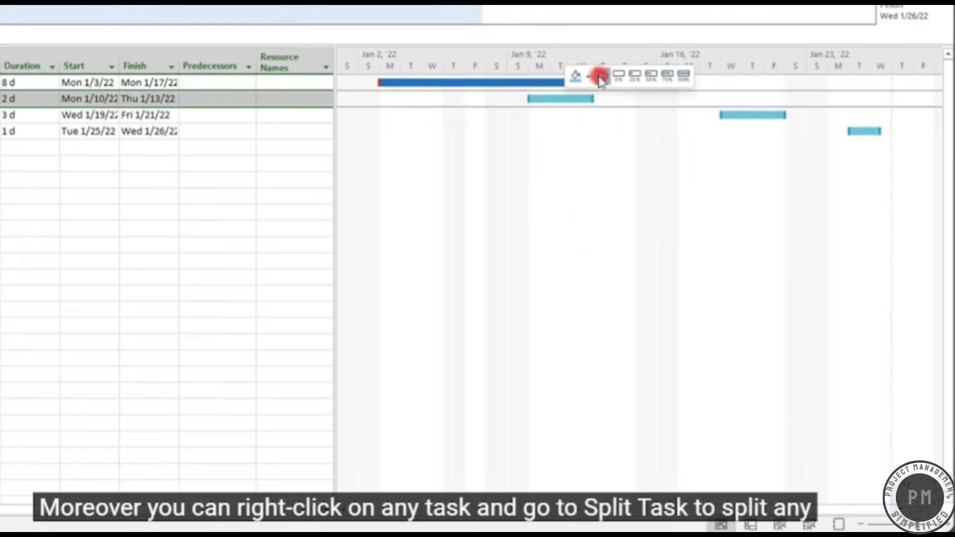
pyautogui.click(564, 98)
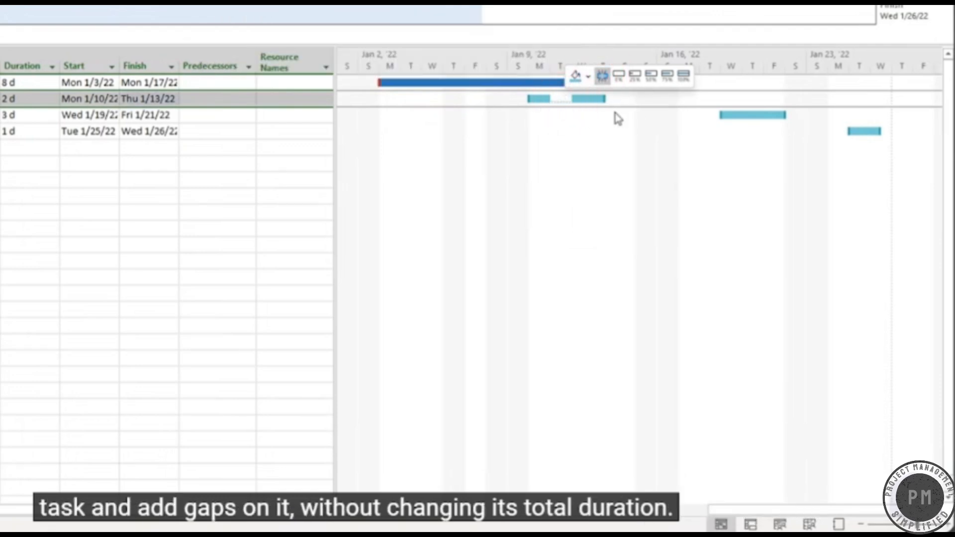
pyautogui.moveTo(582, 98); pyautogui.dragTo(608, 94)
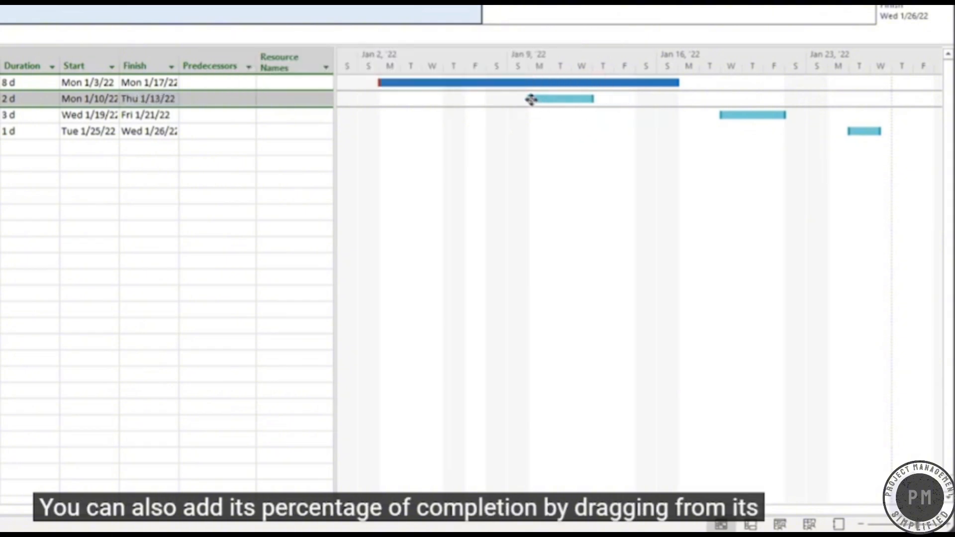
# Add completion progress on the Gantt bars, partway through Marketing and 55% for Design phase
pyautogui.moveTo(524, 98)
pyautogui.mouseDown()
pyautogui.moveTo(552, 99)
pyautogui.moveTo(543, 97)
pyautogui.mouseUp()
pyautogui.click(419, 84)
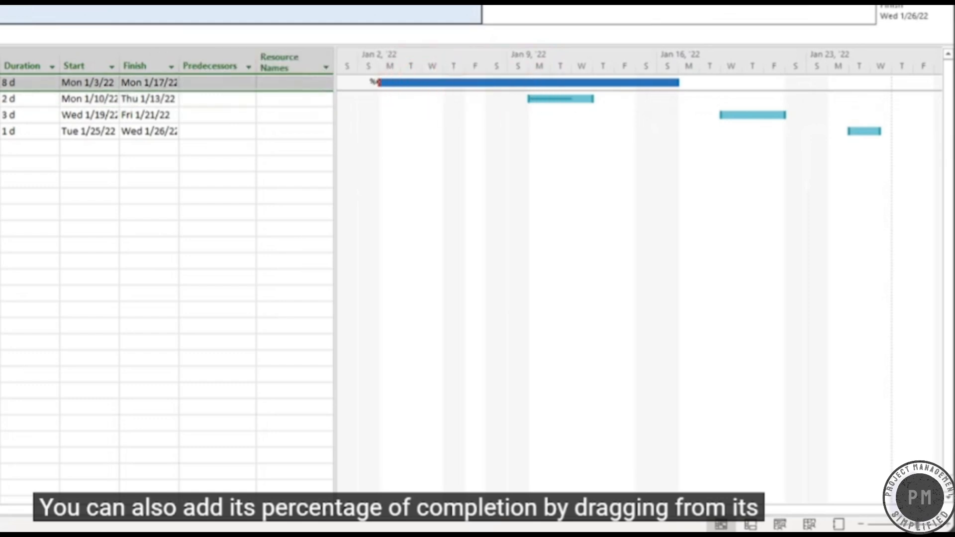
pyautogui.moveTo(380, 82); pyautogui.dragTo(538, 95)
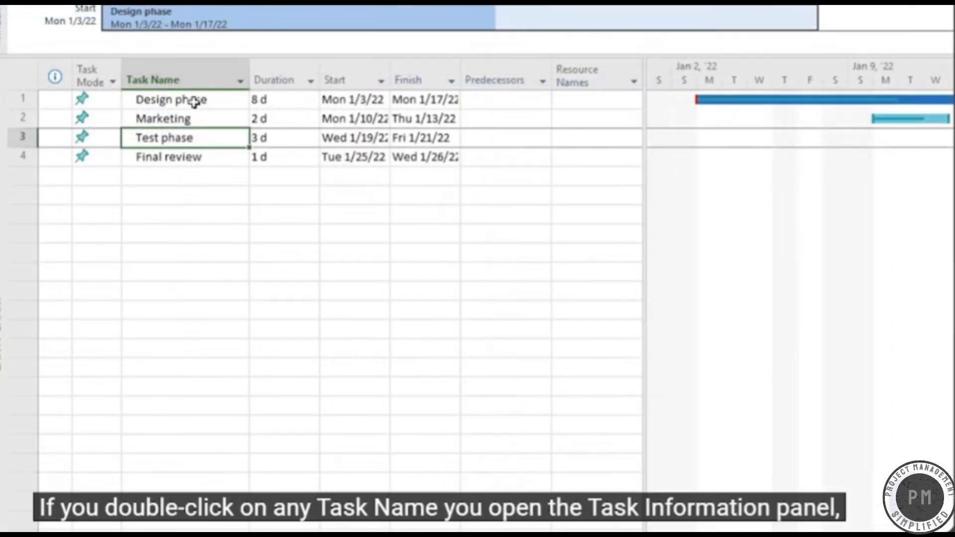
# Open the Design phase task's information and adjust its percent complete and duration, ending at 55% and 8d
pyautogui.doubleClick(194, 101)
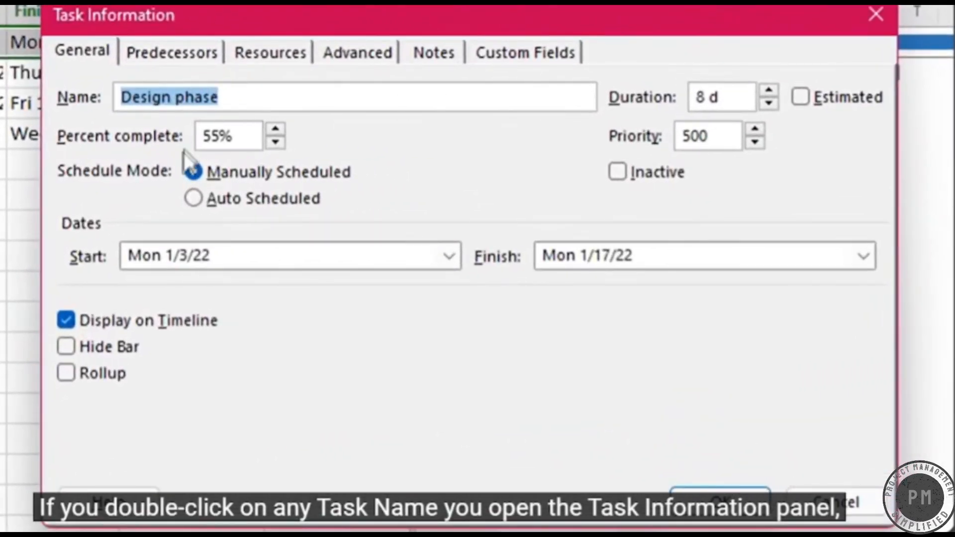
pyautogui.click(275, 142)
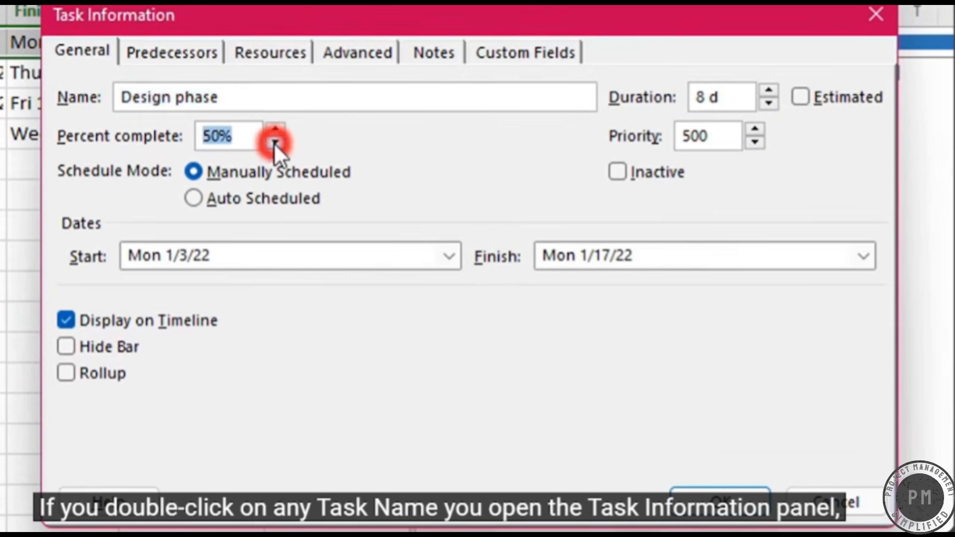
pyautogui.click(275, 130)
pyautogui.click(768, 91)
pyautogui.click(768, 103)
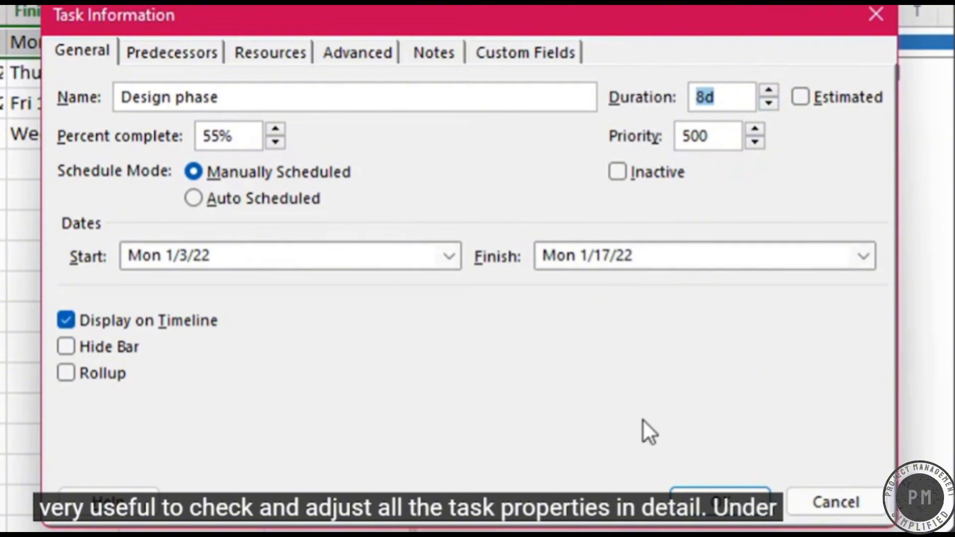
# Add the note "Most important project task!" to the Design phase task
pyautogui.click(434, 52)
pyautogui.click(185, 224)
pyautogui.write('Most important project task!')
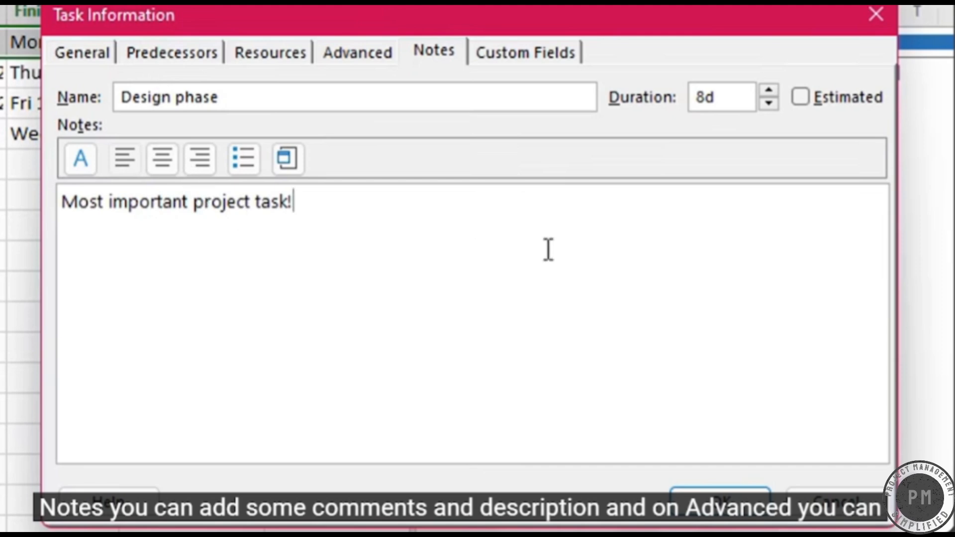
# Set the Design phase task's deadline to Sun 1/23/2022 and apply the task changes
pyautogui.click(356, 54)
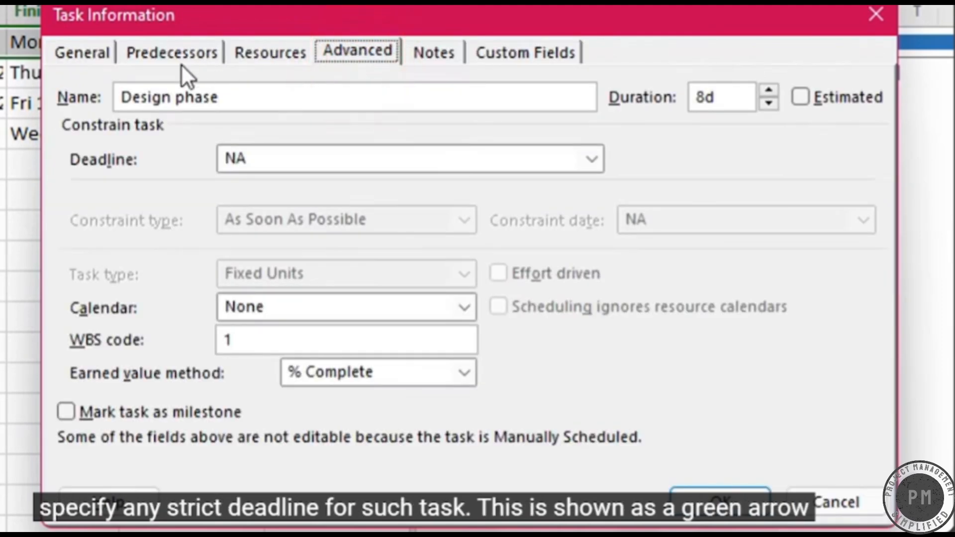
pyautogui.click(592, 159)
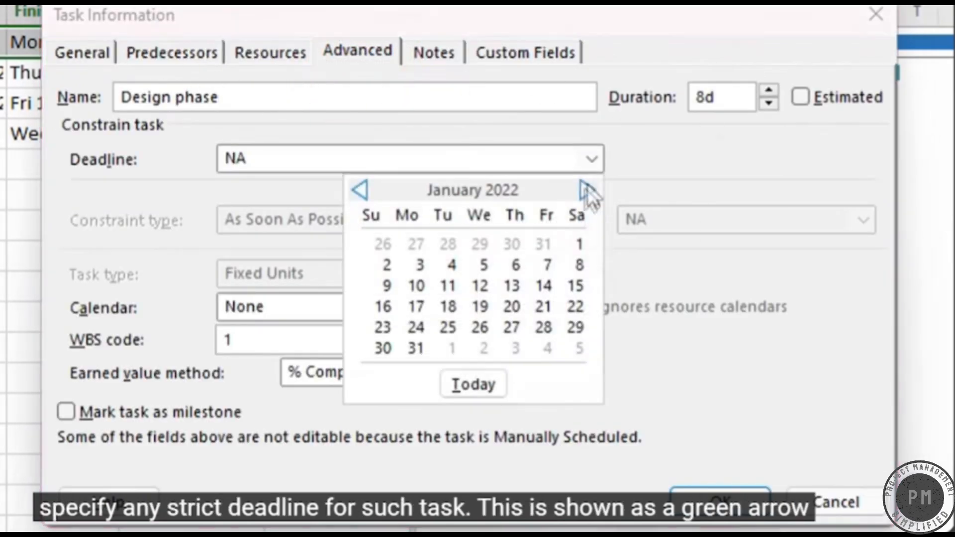
pyautogui.click(384, 324)
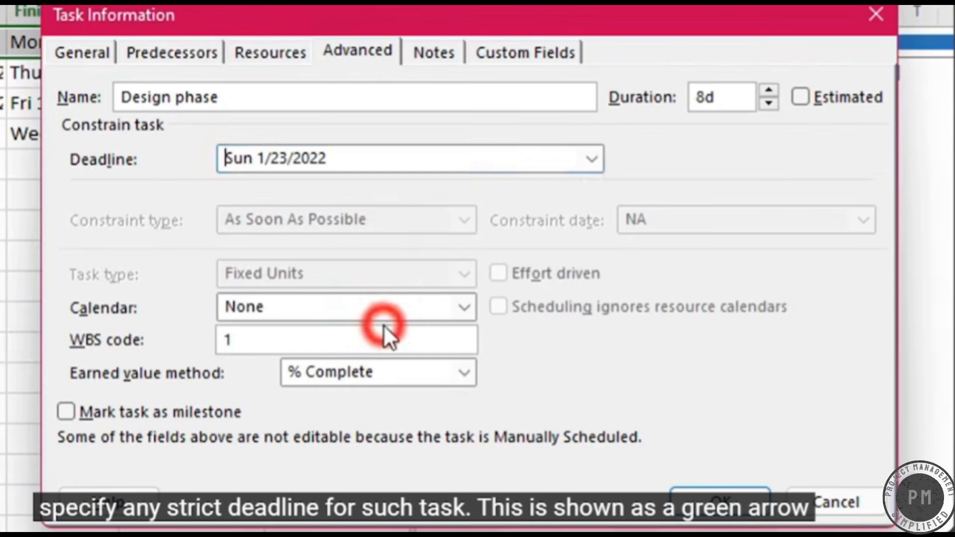
pyautogui.click(736, 500)
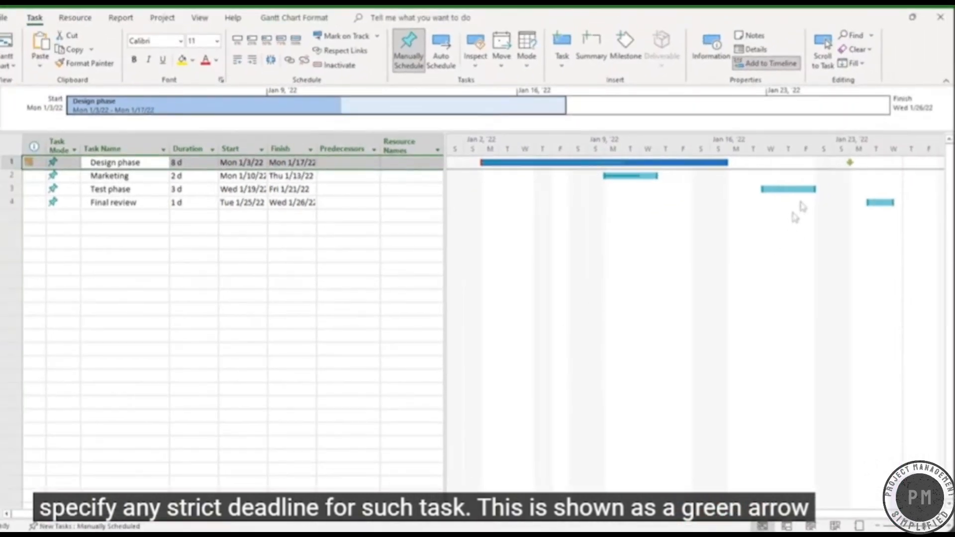
# Extend the Design phase bar past its deadline to finish on Tue 1/25/22, and inspect the task's indicator
pyautogui.moveTo(728, 163); pyautogui.dragTo(884, 163)
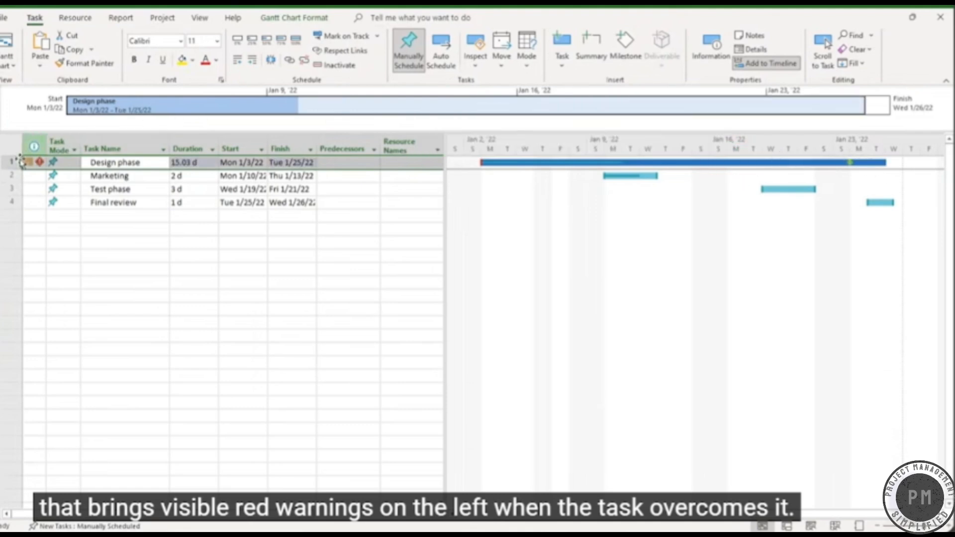
pyautogui.click(34, 178)
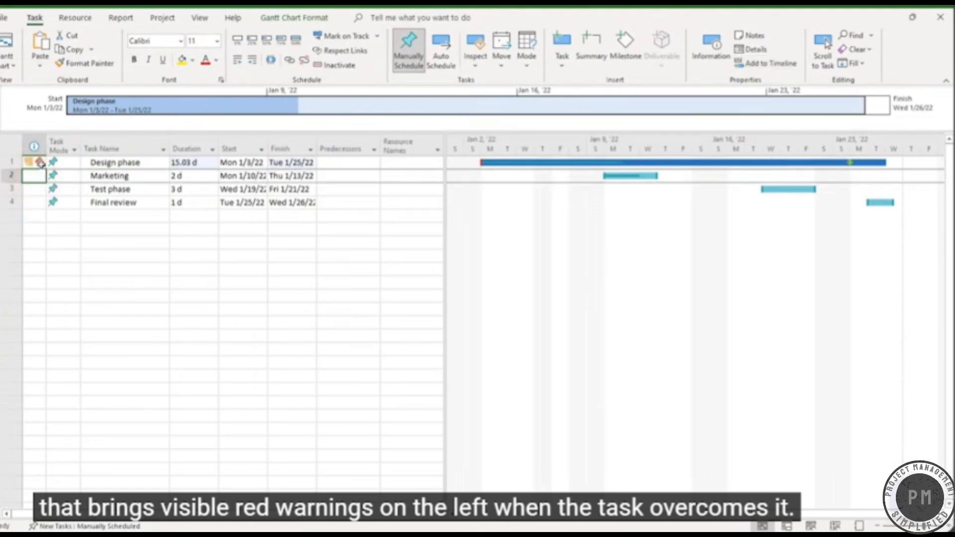
pyautogui.moveTo(40, 163)
# Try deleting the Marketing task and inactivating the Test phase task
pyautogui.rightClick(139, 178)
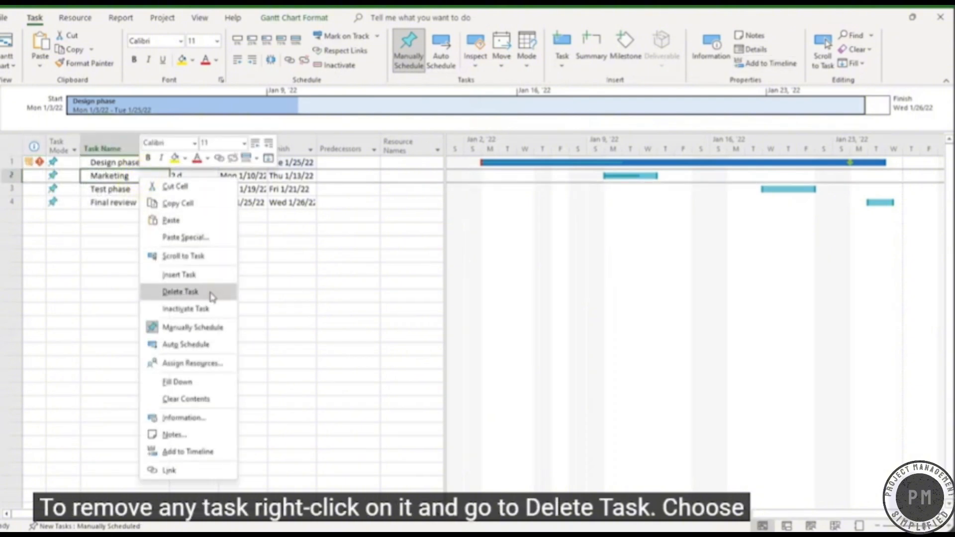
pyautogui.click(213, 294)
pyautogui.click(449, 302)
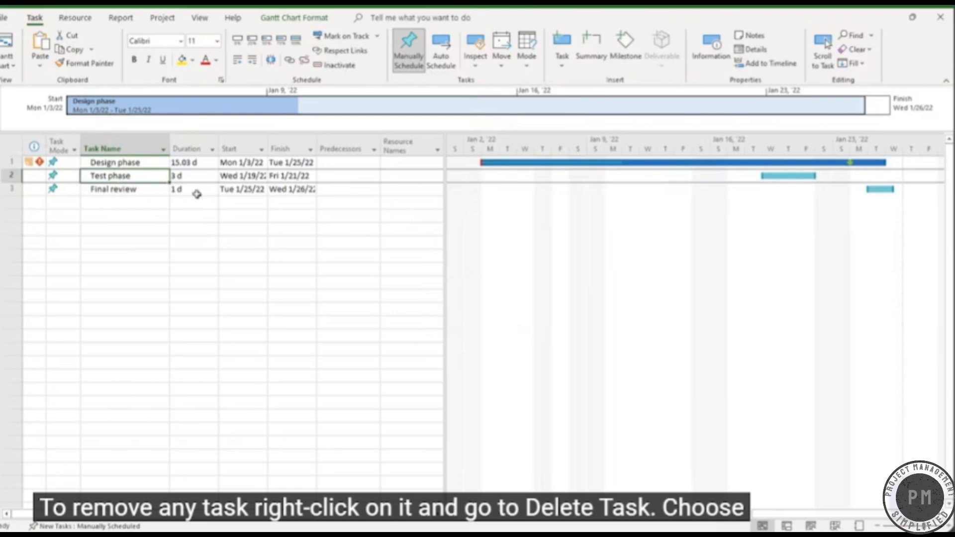
pyautogui.rightClick(146, 189)
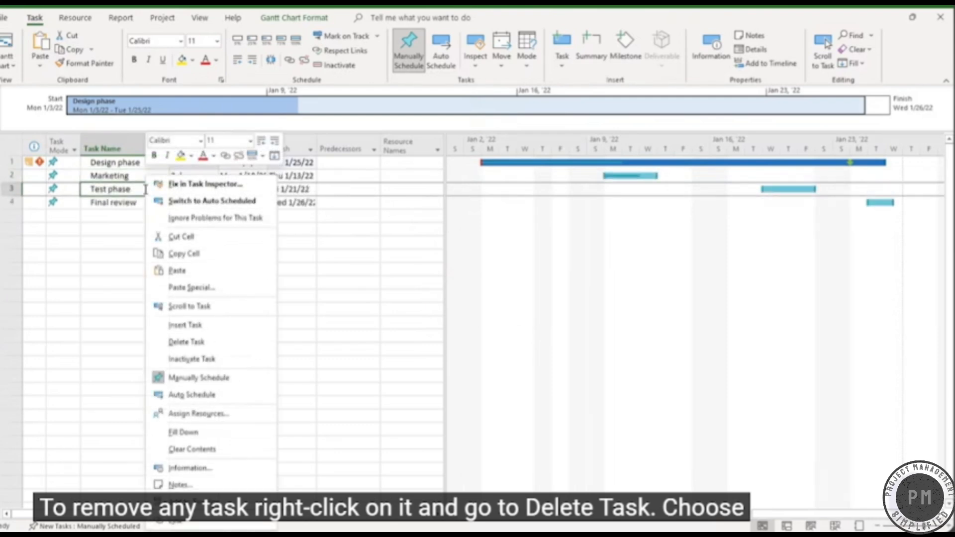
pyautogui.click(218, 359)
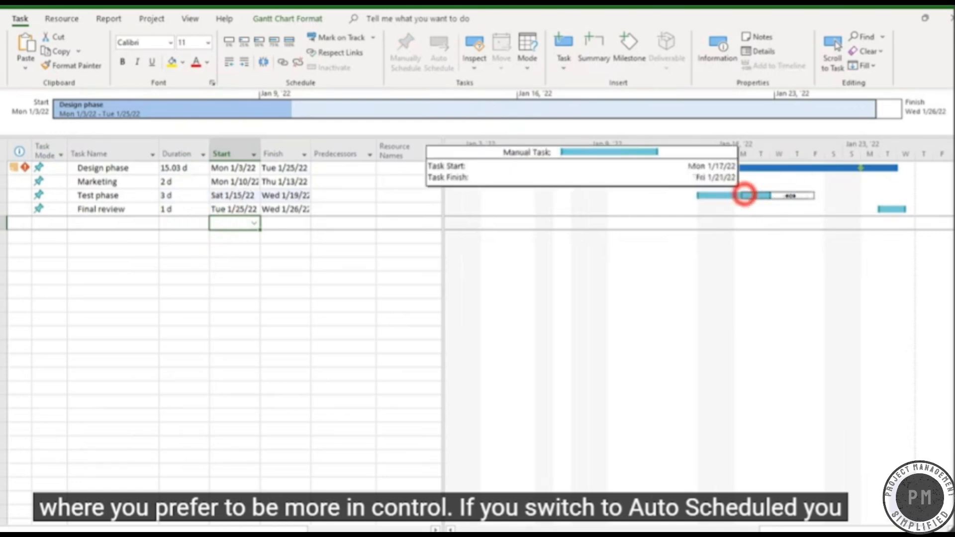
# Switch the Test phase task's mode to Auto Scheduled
pyautogui.click(53, 198)
pyautogui.click(62, 196)
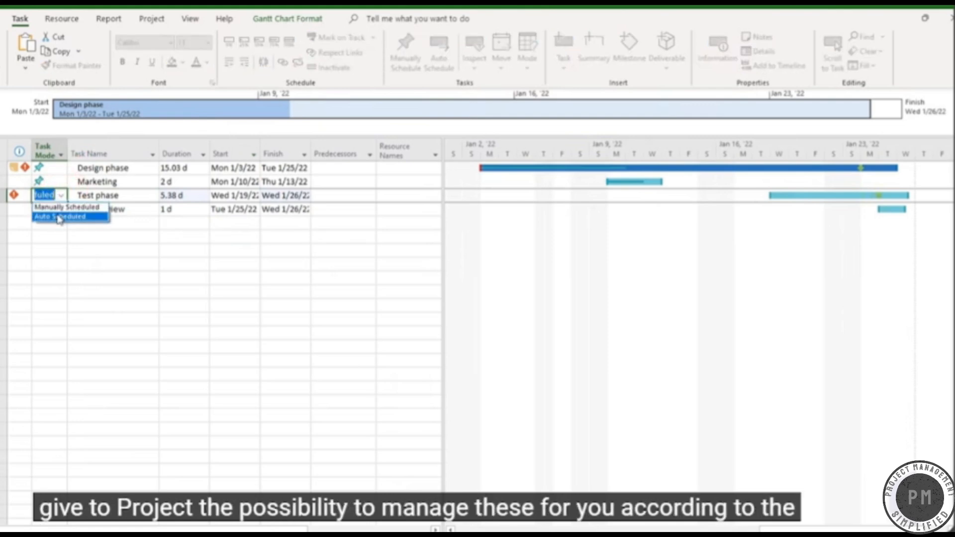
pyautogui.click(91, 217)
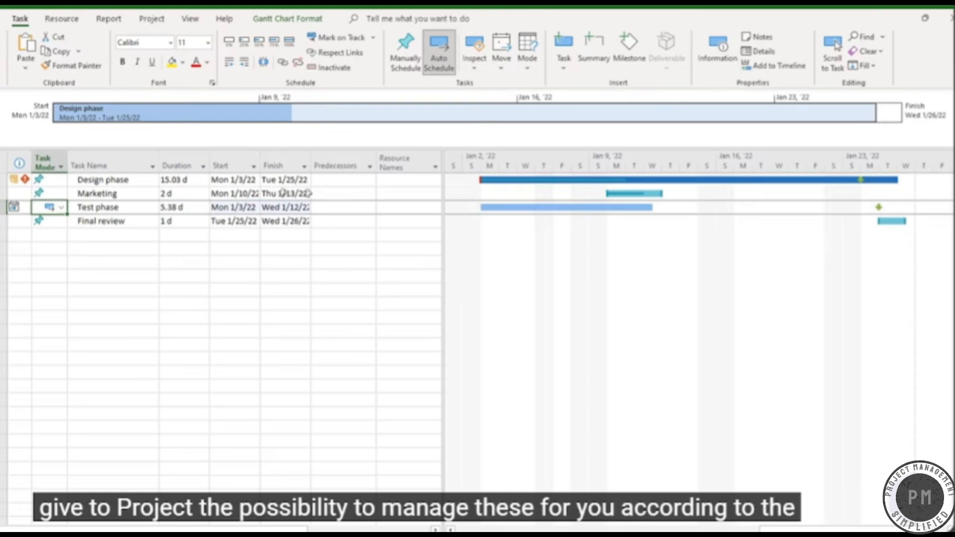
# Constrain the Test phase task with the Must Finish On type and a constraint date of Mon 1/24/2022
pyautogui.doubleClick(123, 211)
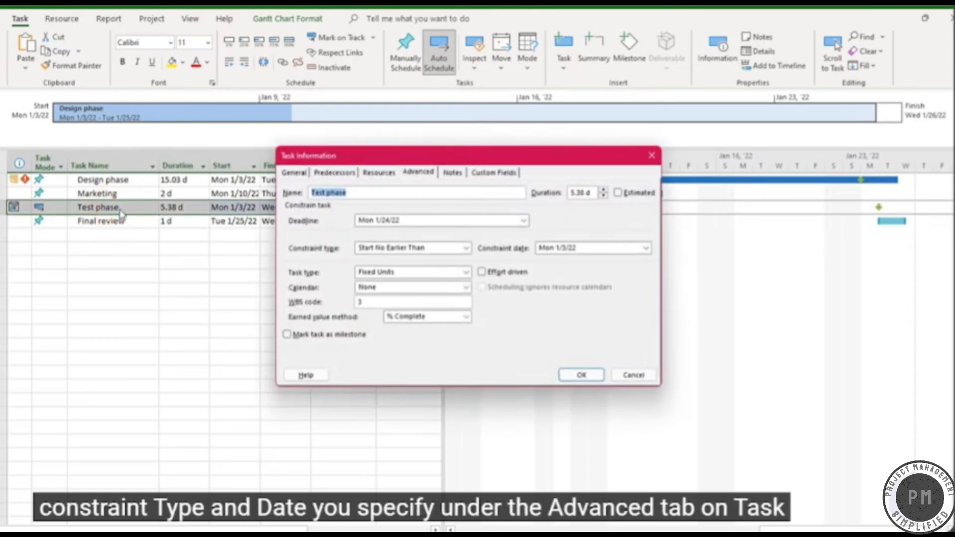
pyautogui.click(418, 247)
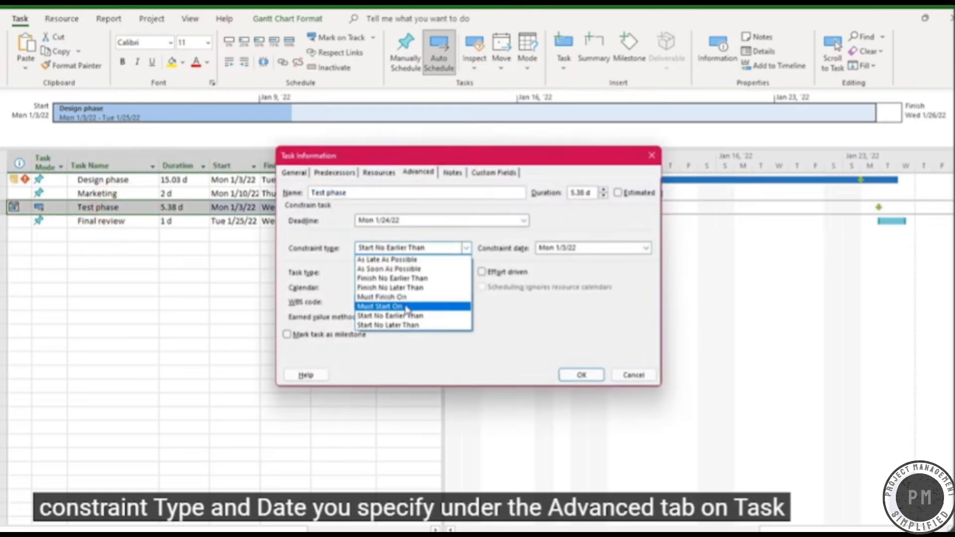
pyautogui.click(421, 298)
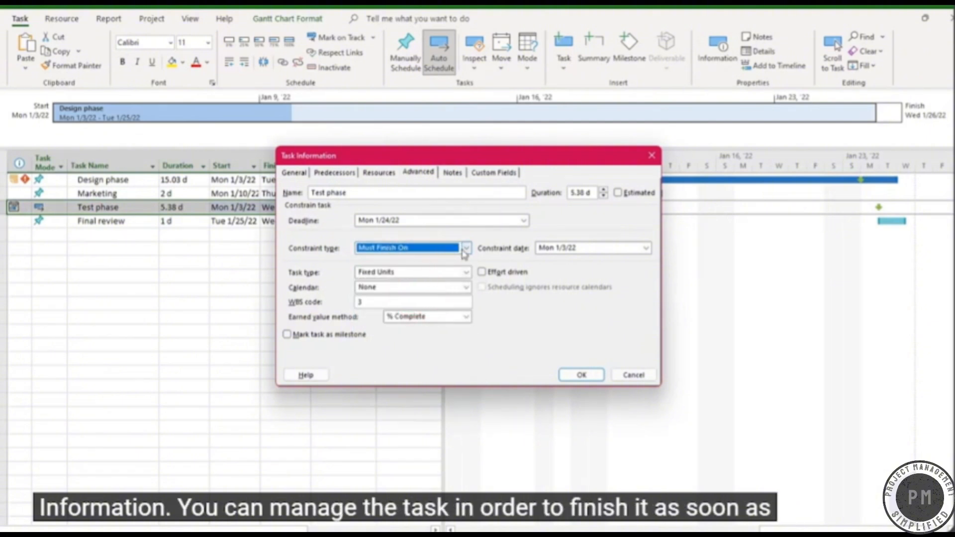
pyautogui.click(649, 250)
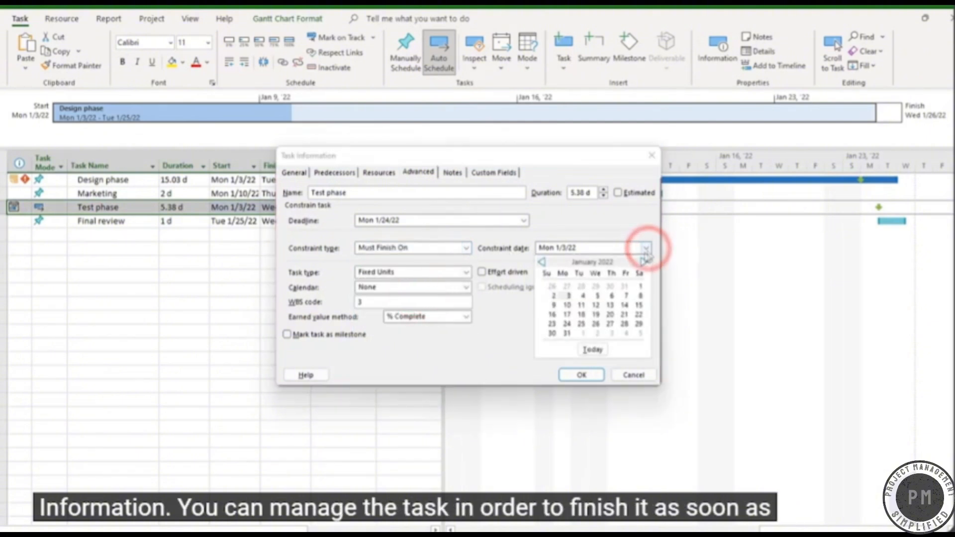
pyautogui.click(566, 324)
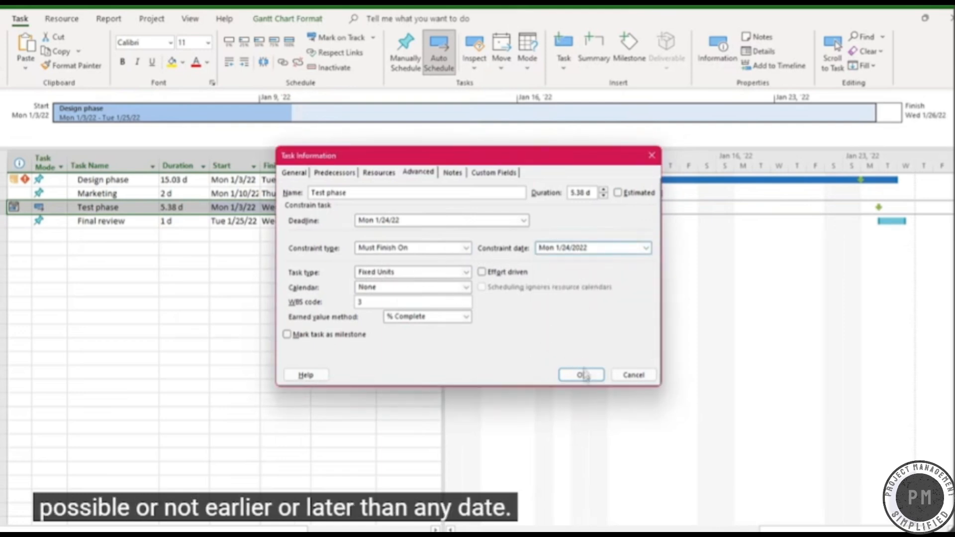
pyautogui.click(585, 376)
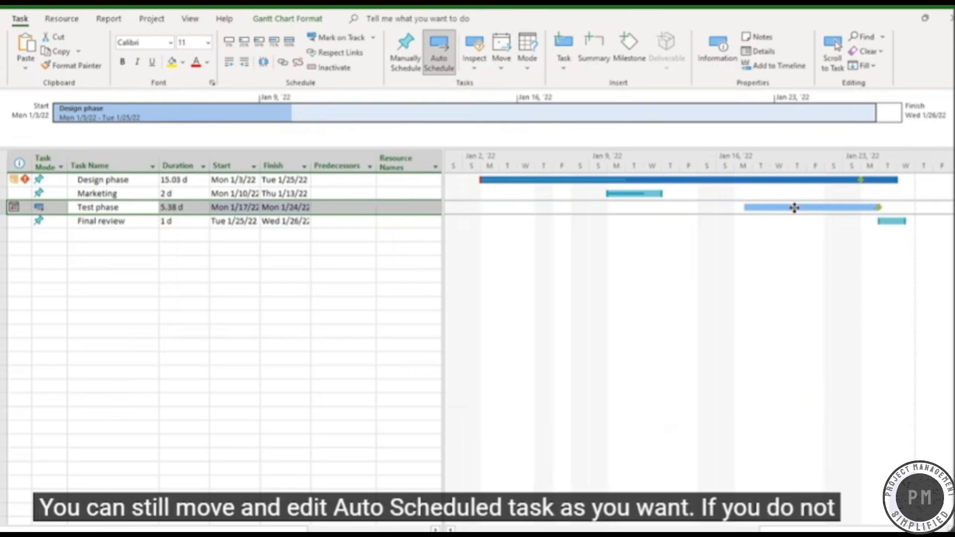
# Try shifting the auto-scheduled Test phase bar slightly earlier on the Gantt chart
pyautogui.moveTo(797, 207); pyautogui.dragTo(794, 207)
pyautogui.moveTo(741, 207); pyautogui.dragTo(739, 207)
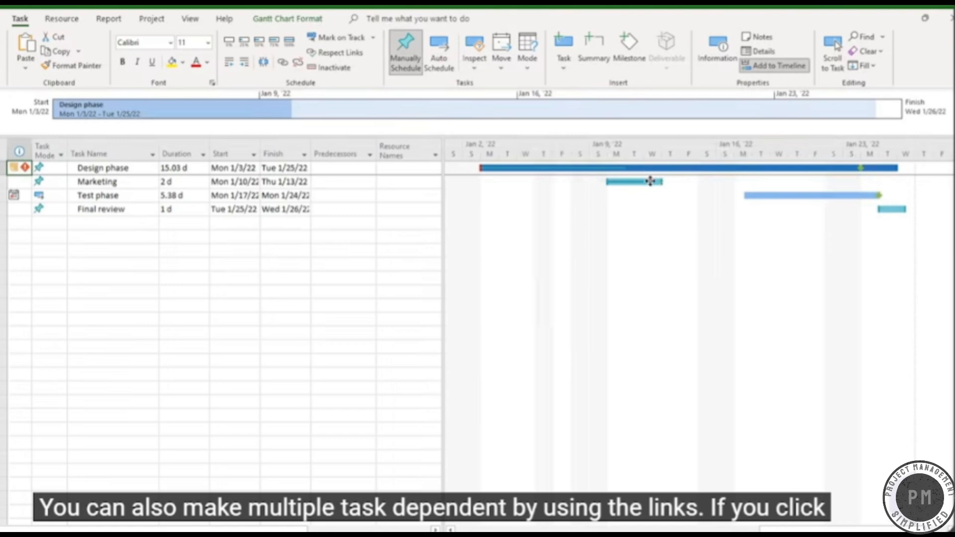
# Link Marketing to Test phase, and link Test phase to Final review as its predecessor on the Gantt chart
pyautogui.moveTo(650, 181)
pyautogui.mouseDown()
pyautogui.moveTo(688, 207)
pyautogui.moveTo(739, 211)
pyautogui.moveTo(763, 197)
pyautogui.mouseUp()
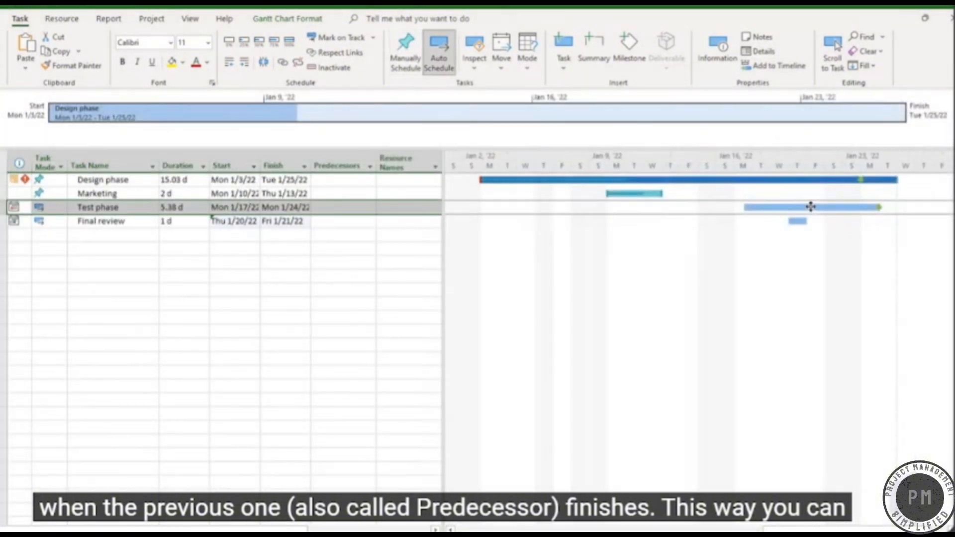
pyautogui.moveTo(810, 209); pyautogui.dragTo(803, 221)
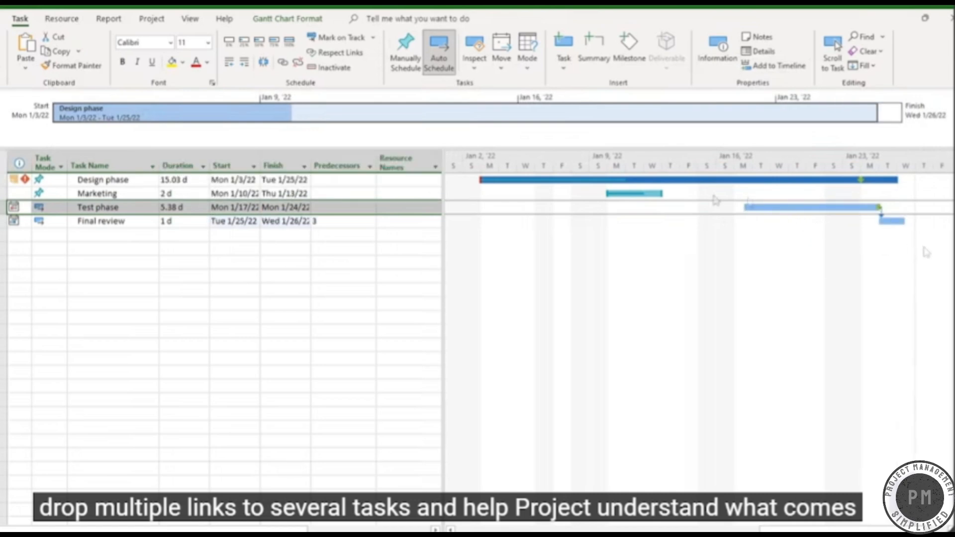
# Link Marketing to Test phase on the Gantt chart, and select the Predecessors cells of Test phase and Final review
pyautogui.moveTo(655, 193); pyautogui.dragTo(754, 208)
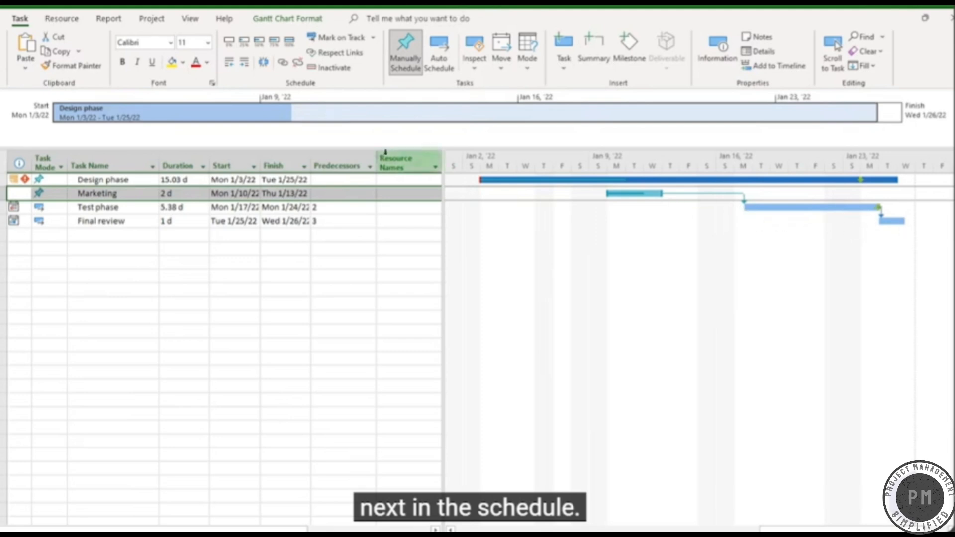
pyautogui.click(342, 207)
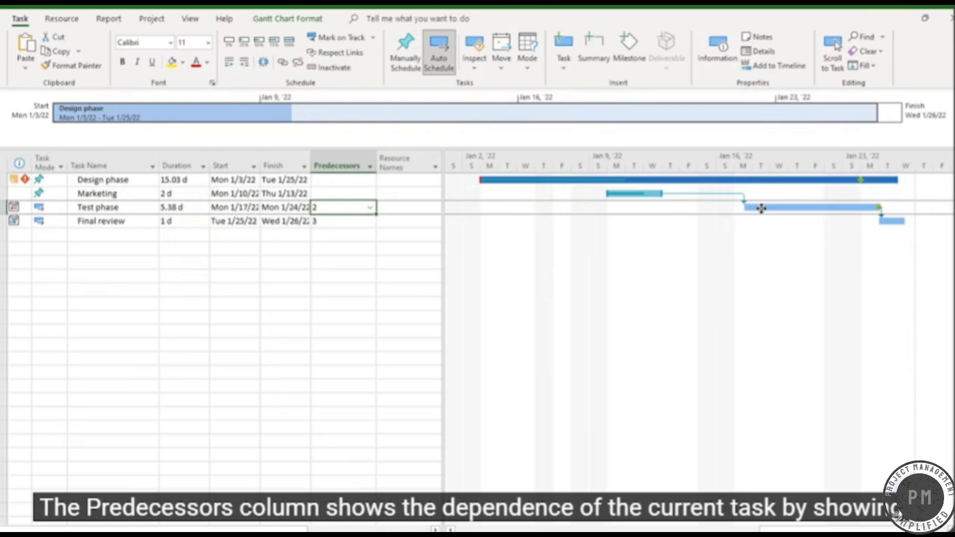
pyautogui.click(332, 217)
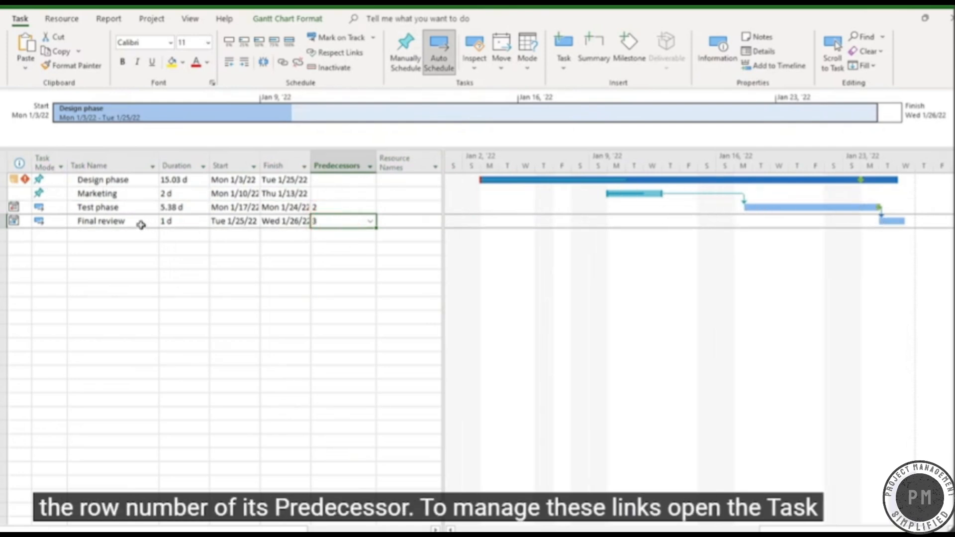
# Add a 2d lag to Final review's Finish-to-Start link with its predecessor, Test phase
pyautogui.click(117, 222)
pyautogui.doubleClick(115, 222)
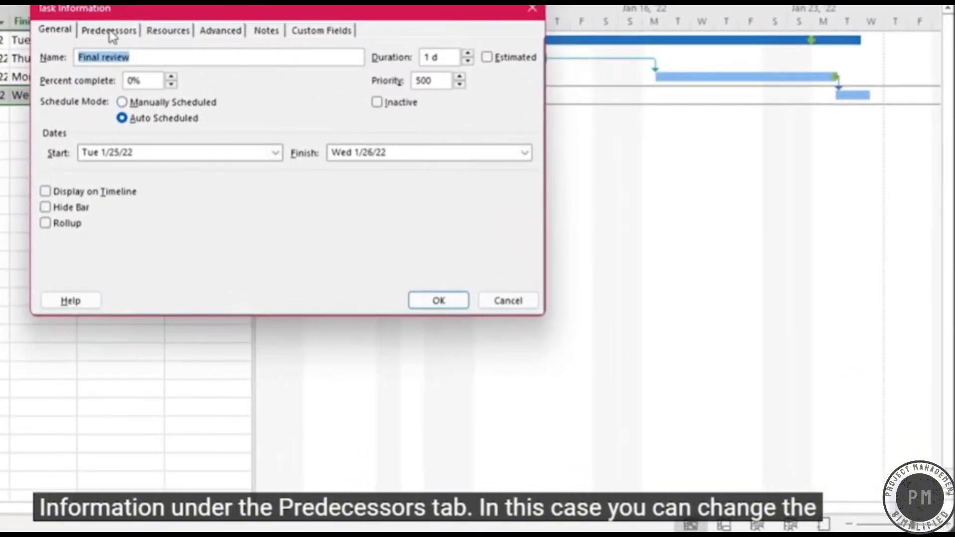
pyautogui.click(334, 171)
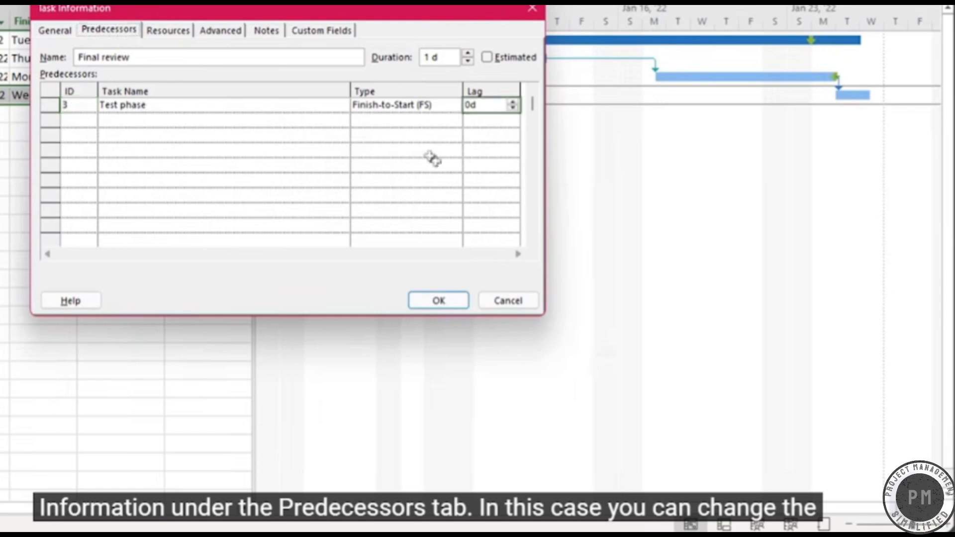
pyautogui.click(512, 101)
pyautogui.click(512, 101)
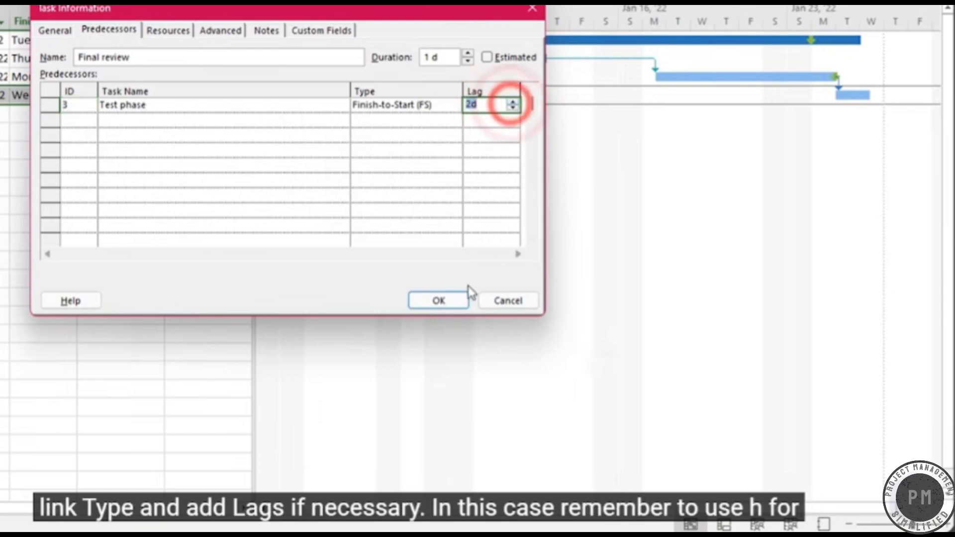
pyautogui.click(444, 301)
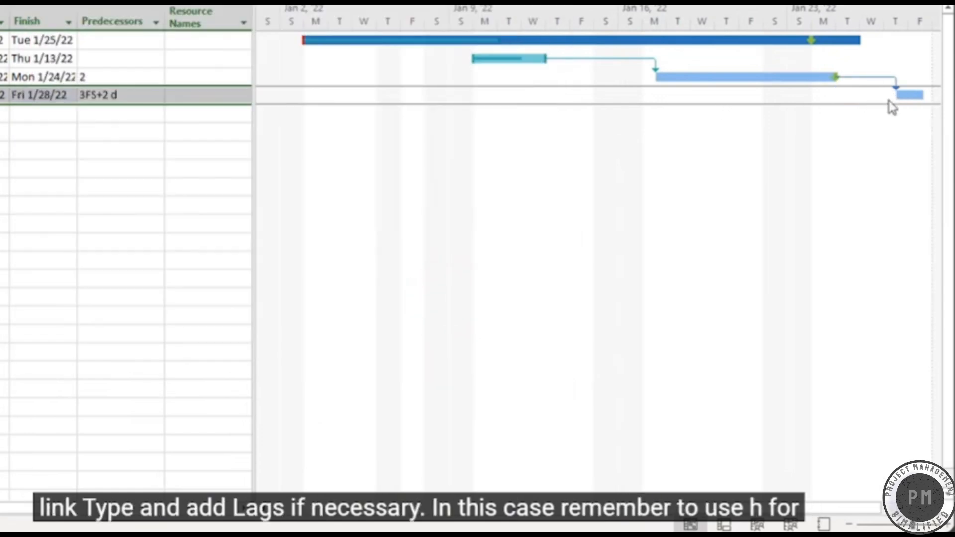
# Set the lag on Final review's link with Test phase to 6h
pyautogui.doubleClick(149, 92)
pyautogui.write('6h')
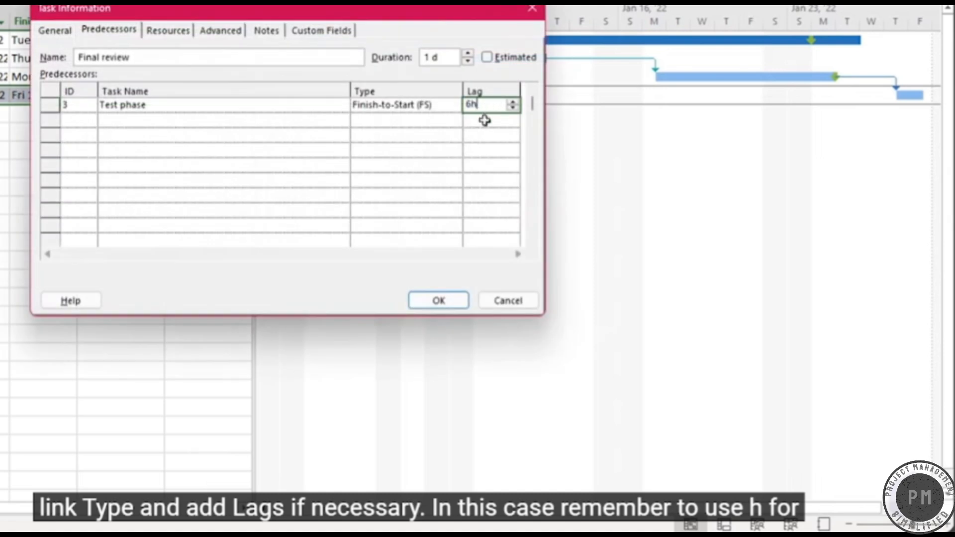
pyautogui.click(486, 122)
pyautogui.click(443, 299)
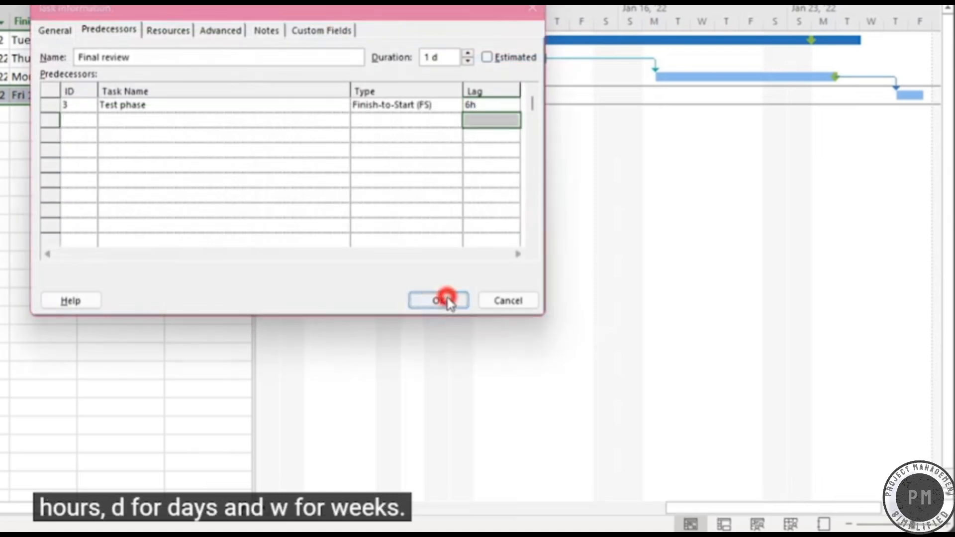
# Set the lag on Final review's link with Test phase to 1w
pyautogui.doubleClick(868, 95)
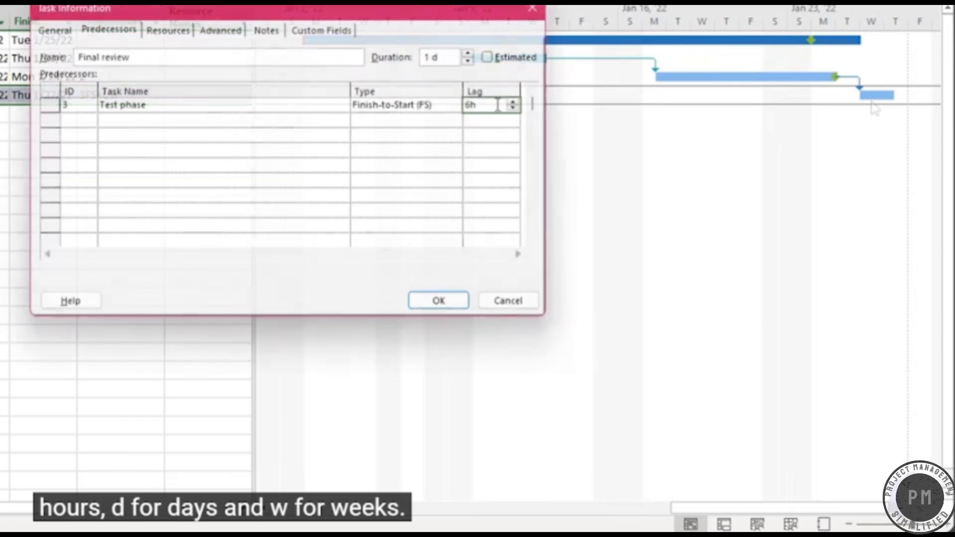
pyautogui.click(497, 105)
pyautogui.write('1w')
pyautogui.click(492, 122)
pyautogui.click(438, 300)
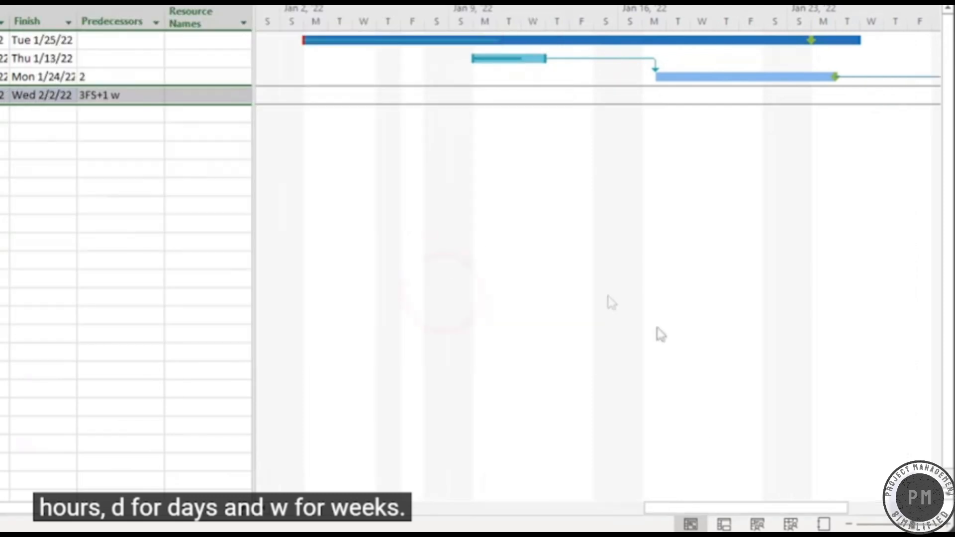
pyautogui.click(697, 505)
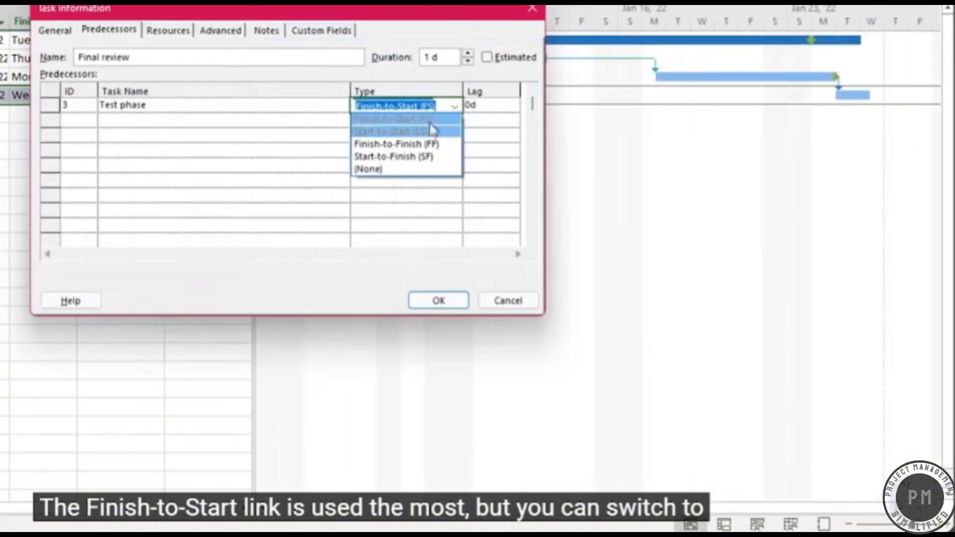
# Try the Start-to-Start (SS), Finish-to-Finish (FF) and Start-to-Finish (SF) types in turn on Final review's link with Test phase
pyautogui.click(440, 133)
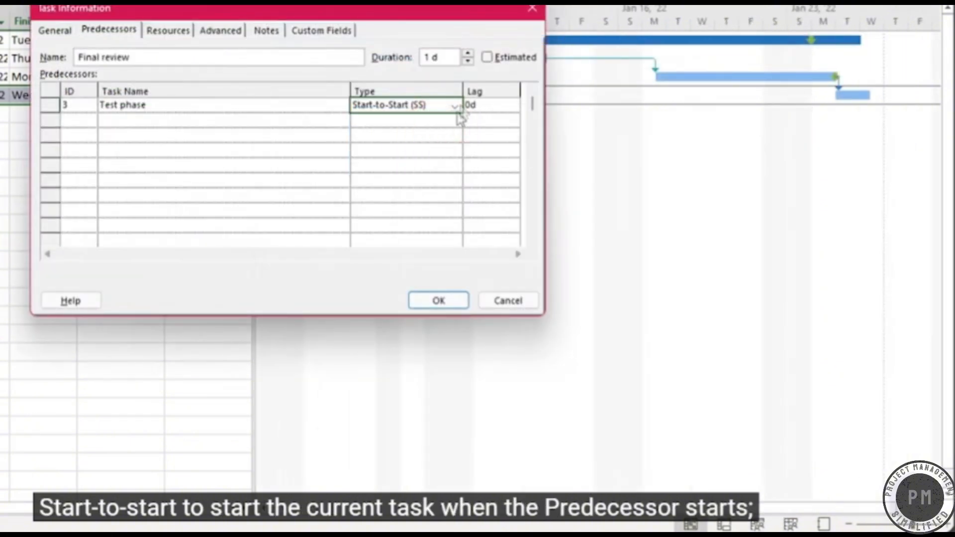
pyautogui.click(459, 301)
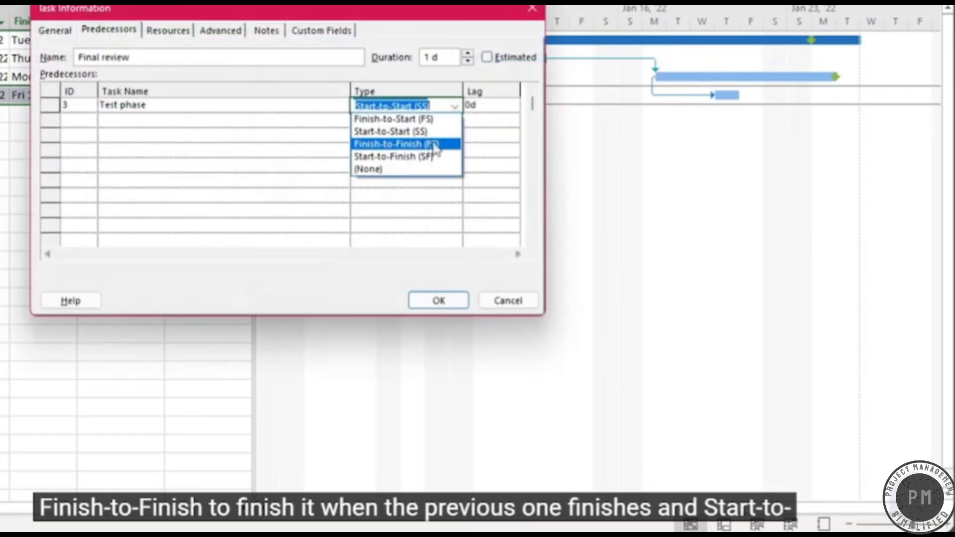
pyautogui.click(441, 146)
pyautogui.click(439, 300)
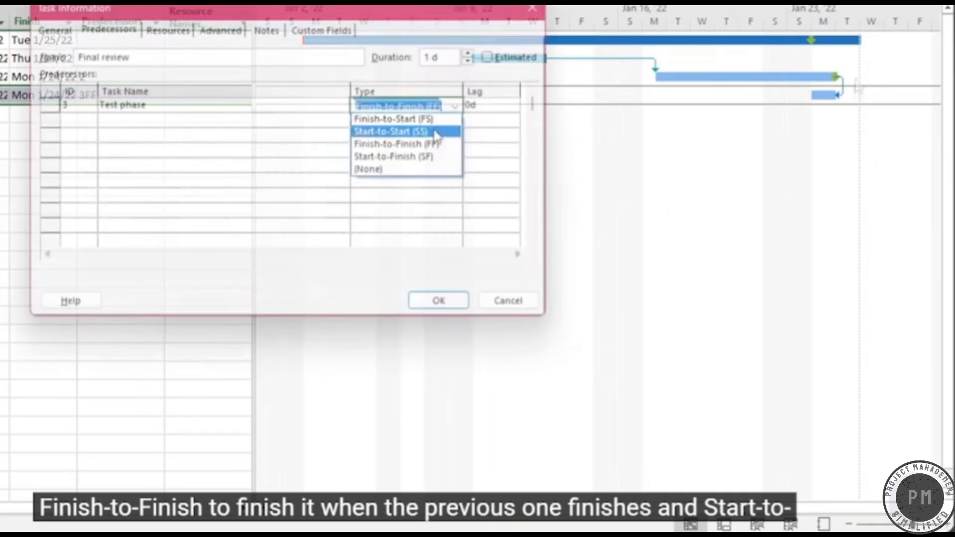
pyautogui.click(441, 156)
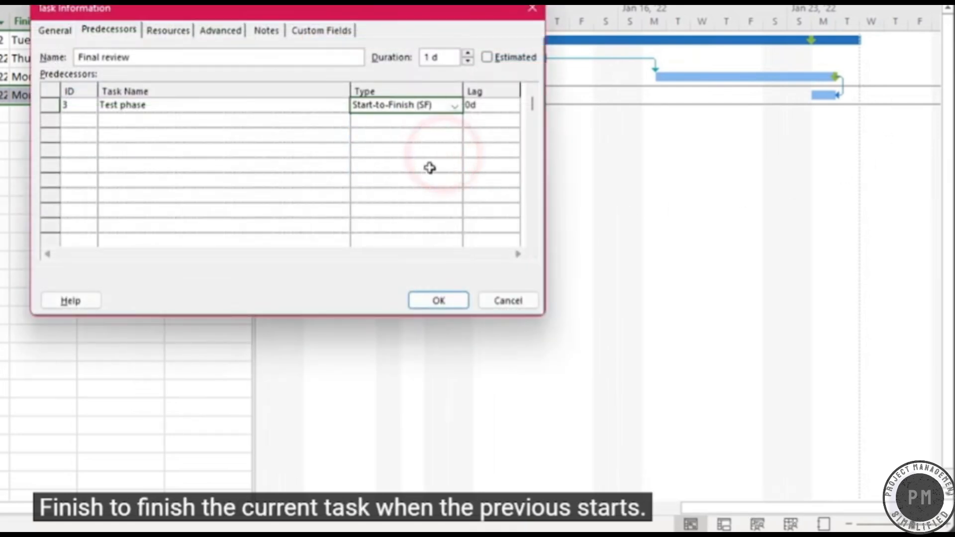
pyautogui.click(438, 301)
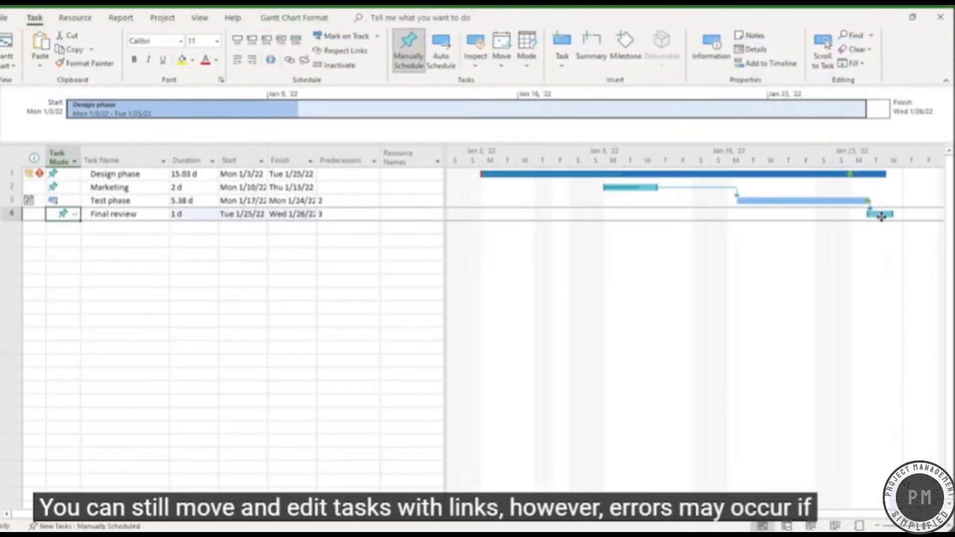
# Move the manually scheduled Final review bar earlier on the Gantt chart, to Thu 1/20/22 through Fri 1/21/22
pyautogui.moveTo(879, 214); pyautogui.dragTo(794, 213)
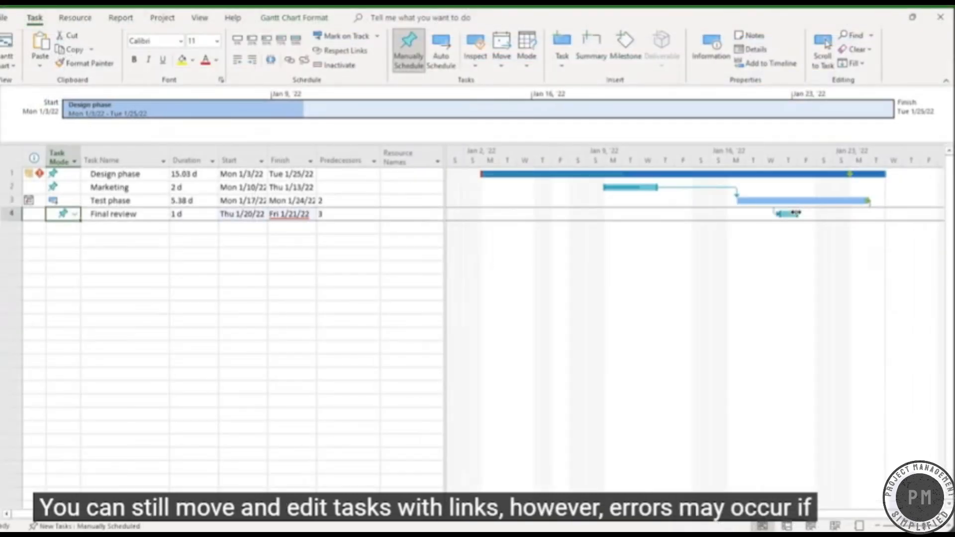
pyautogui.click(631, 187)
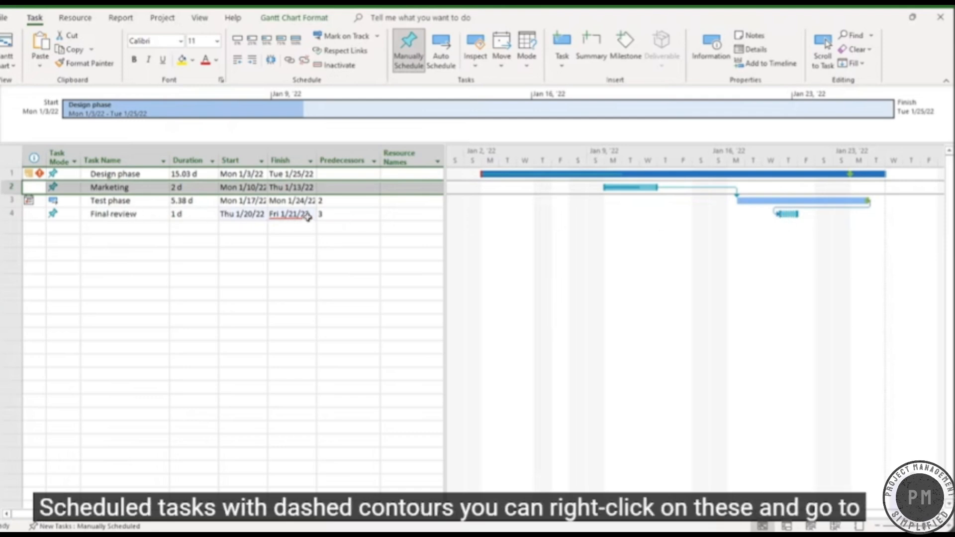
# Correct Final review's scheduling conflict with Respect Links, and try the Fix in Task Inspector option for it
pyautogui.rightClick(793, 214)
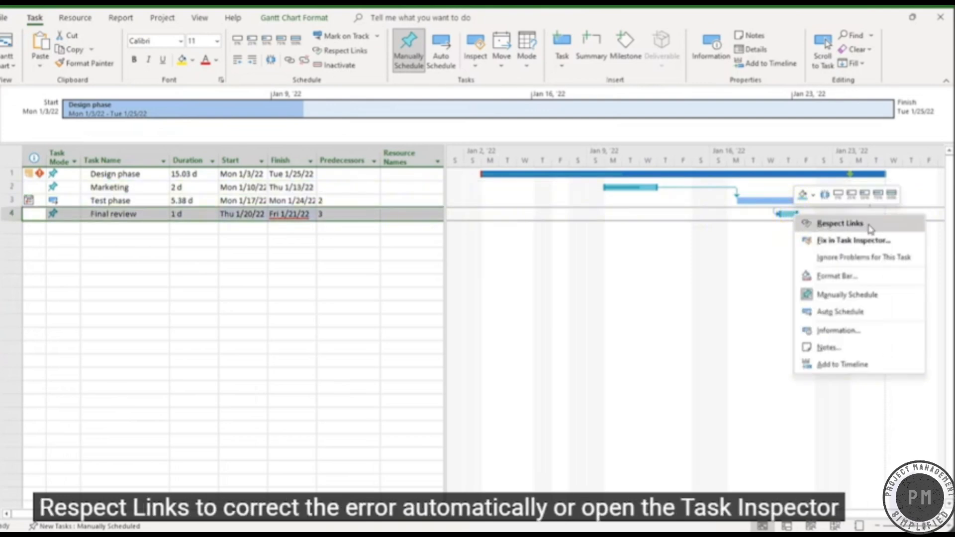
pyautogui.click(869, 227)
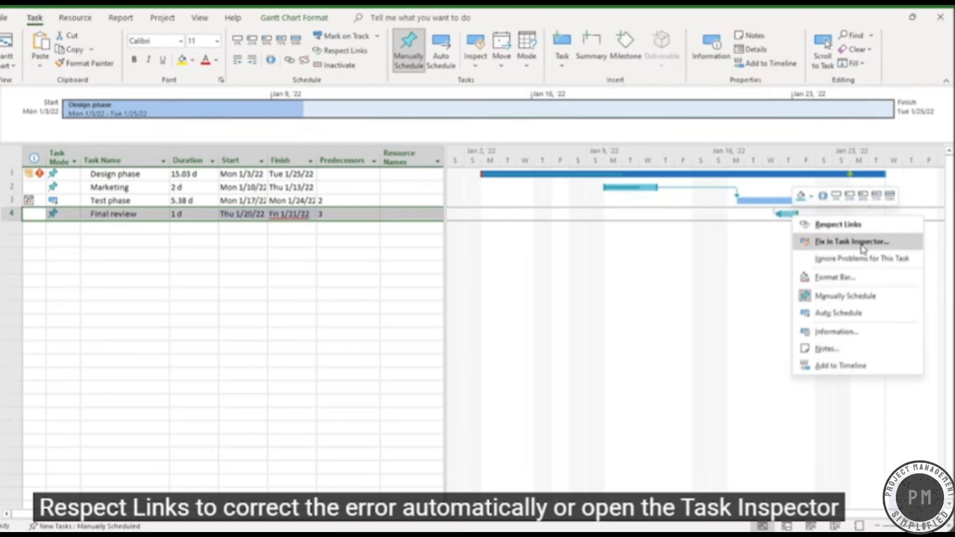
pyautogui.click(862, 242)
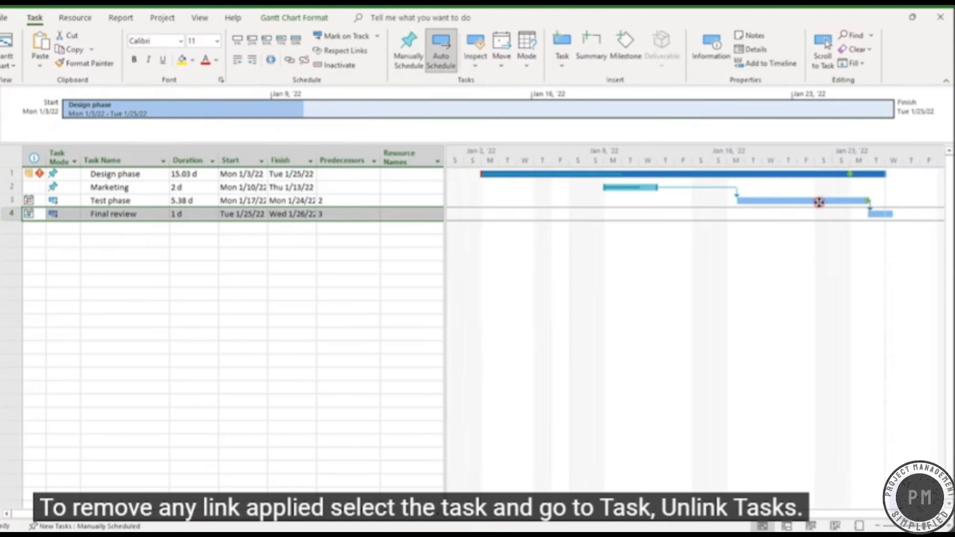
# Unlink the Test phase task from its related tasks
pyautogui.click(818, 202)
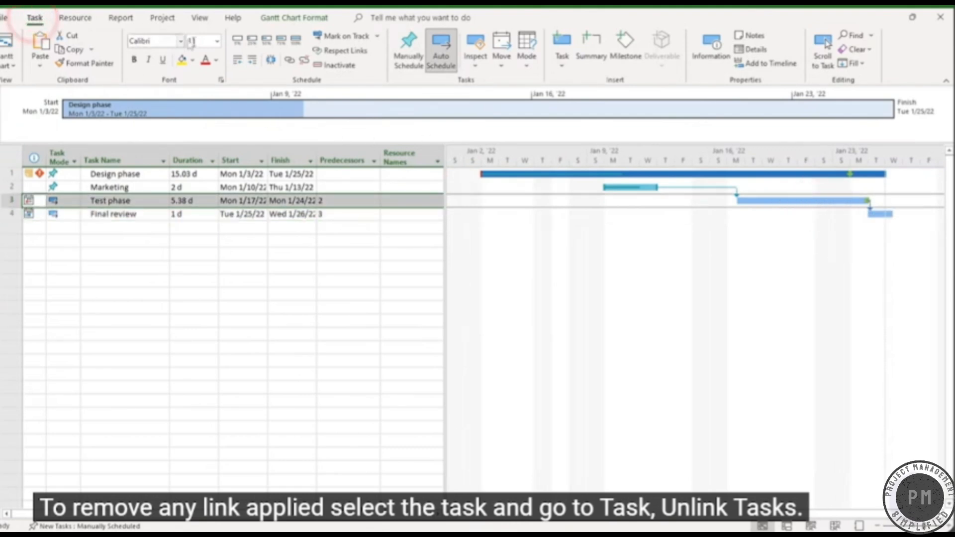
pyautogui.click(304, 62)
# Delete the Test phase task and undo the deletion
pyautogui.rightClick(121, 201)
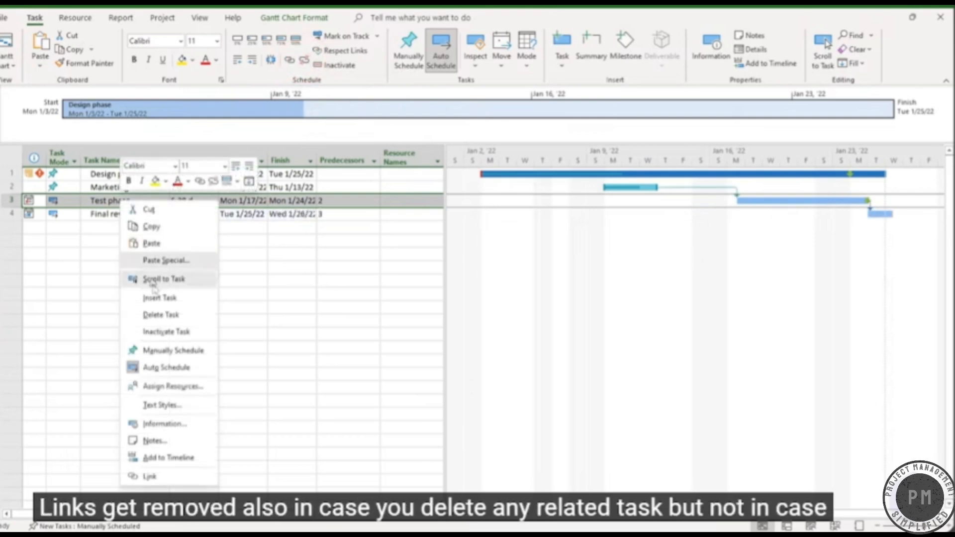
pyautogui.click(175, 316)
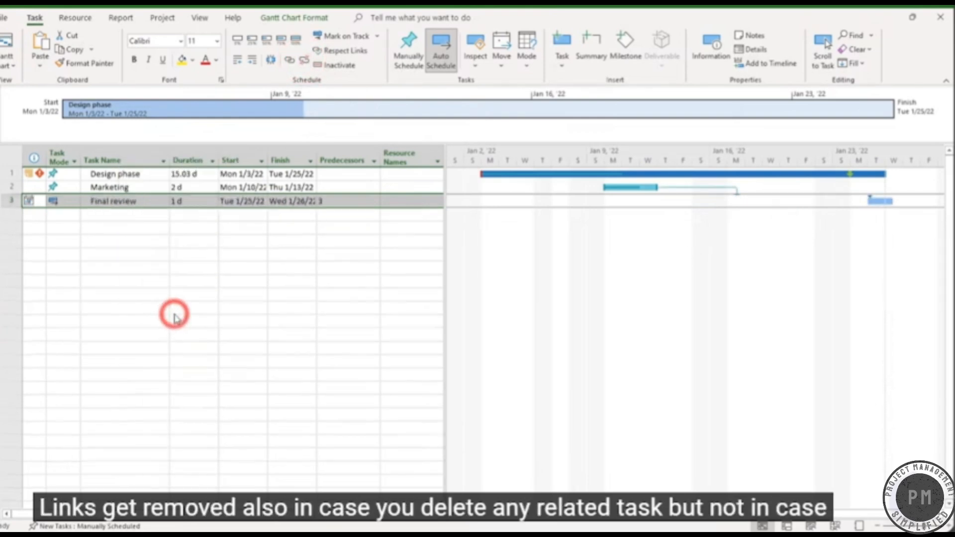
pyautogui.hotkey('ctrl', 'z')
# Inactivate the Test phase task
pyautogui.rightClick(121, 200)
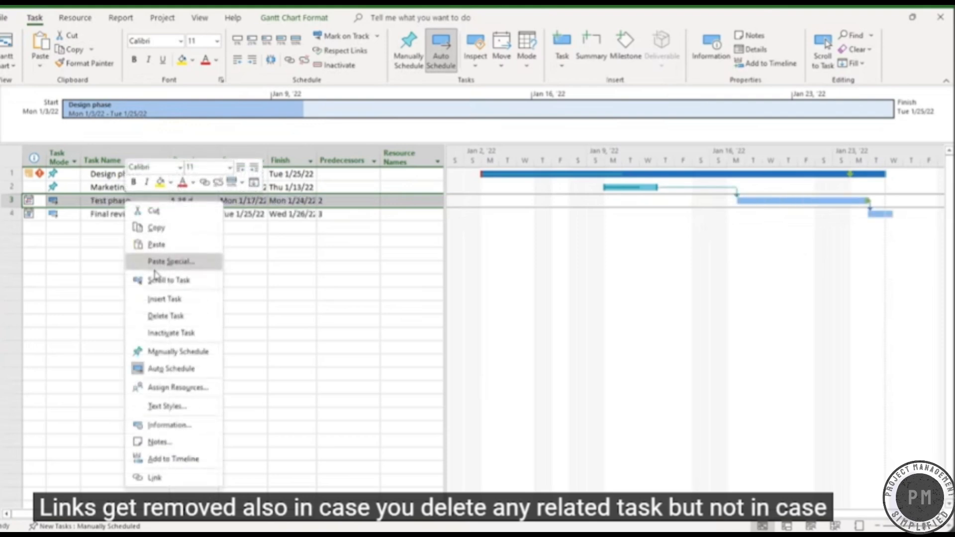
pyautogui.click(178, 338)
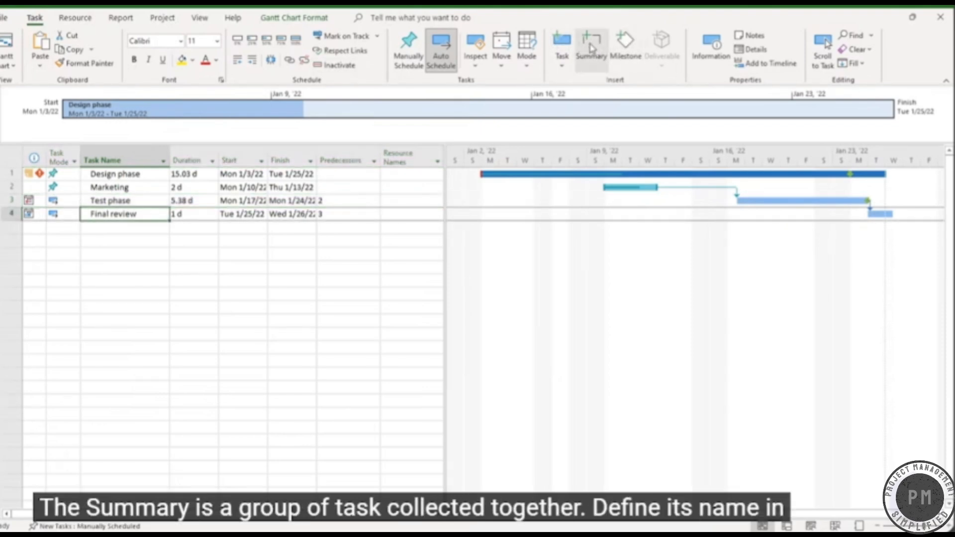
# Insert a summary task named Project above Final review, and open its task mode choices
pyautogui.click(591, 49)
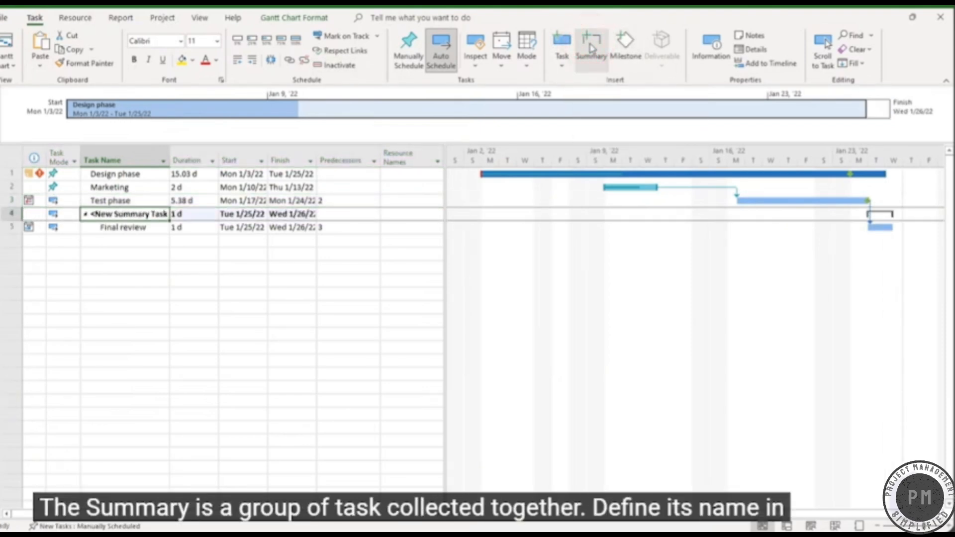
pyautogui.click(117, 218)
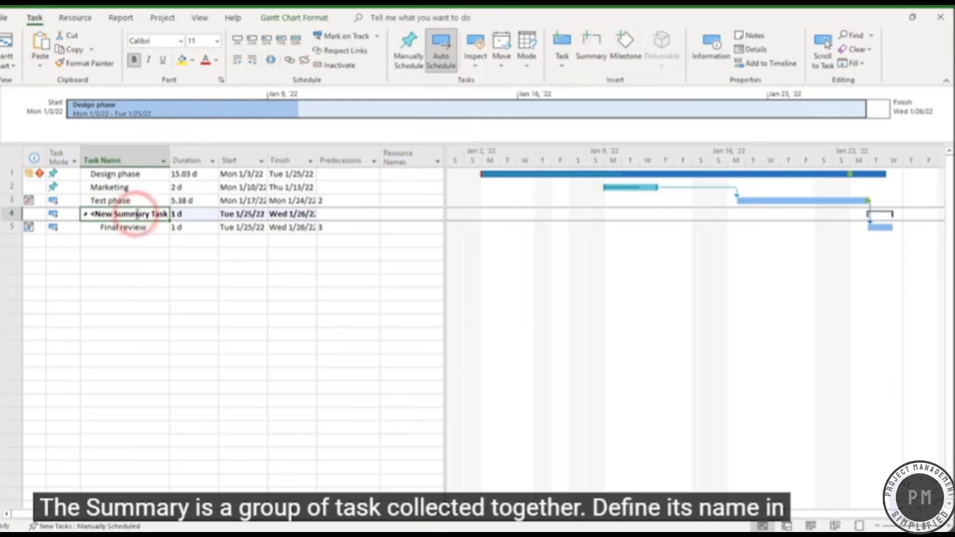
pyautogui.write('Project')
pyautogui.click(64, 215)
pyautogui.click(75, 217)
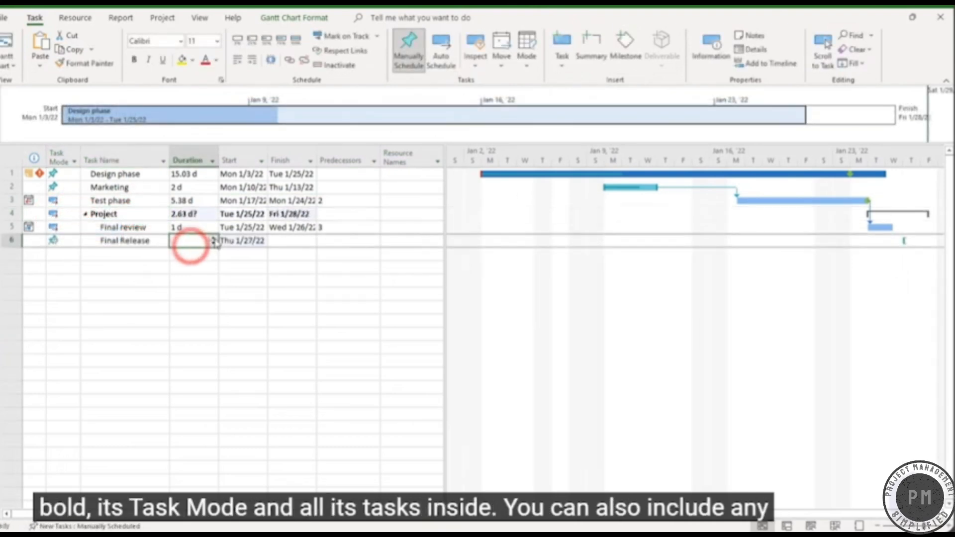
# Set the duration of the Final Release task to 1 d
pyautogui.click(210, 244)
pyautogui.click(203, 267)
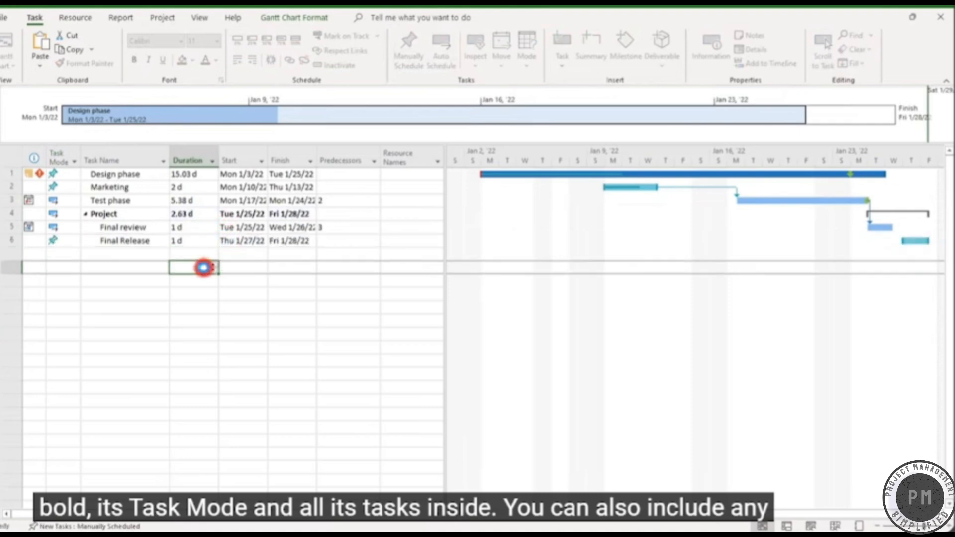
# Move the Test phase task row into the Project summary, directly above Final review
pyautogui.click(121, 201)
pyautogui.click(10, 201)
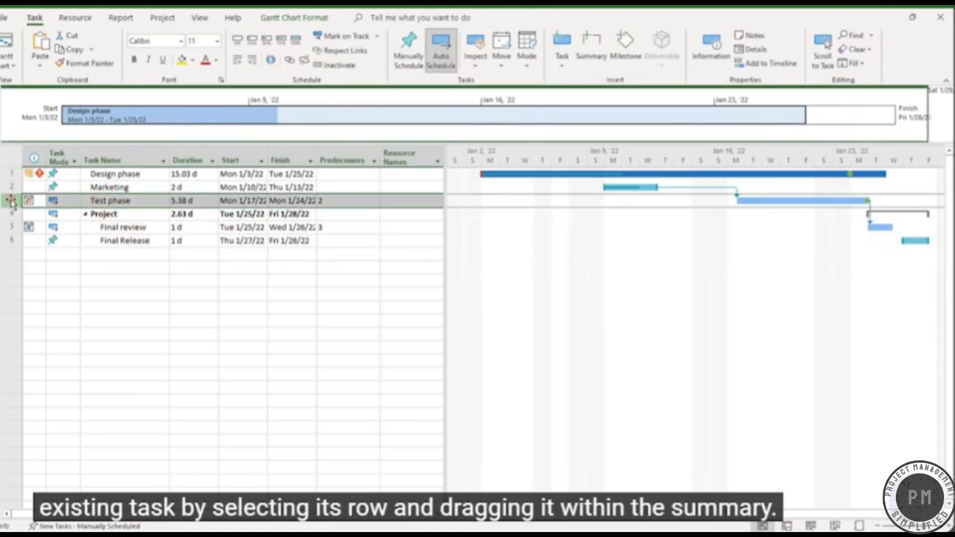
pyautogui.moveTo(12, 201); pyautogui.dragTo(13, 222)
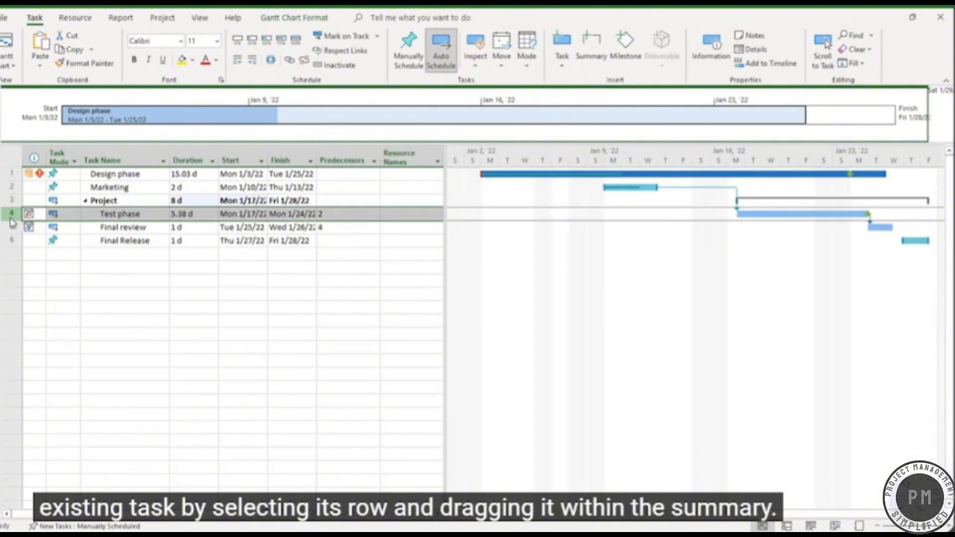
# Collapse and expand the subtasks of the Project summary
pyautogui.click(86, 201)
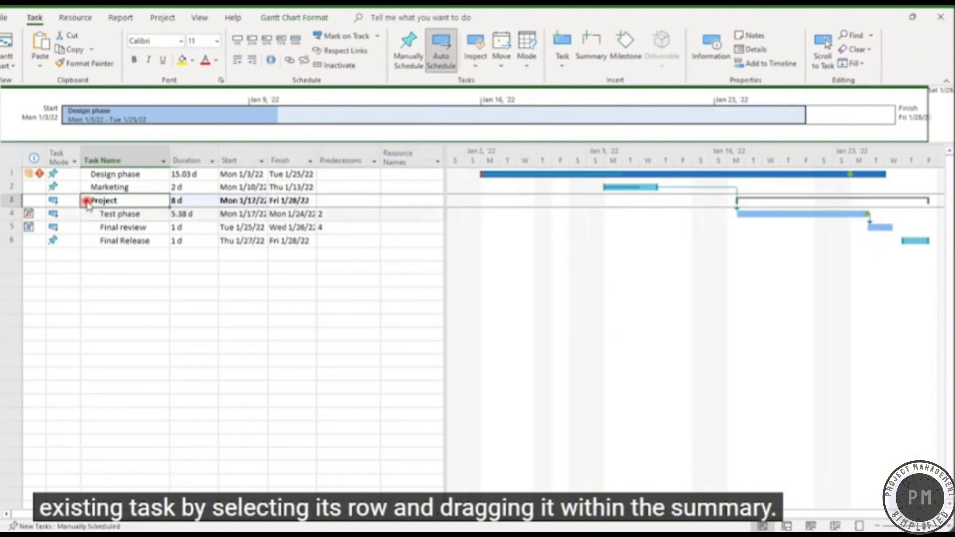
pyautogui.click(86, 201)
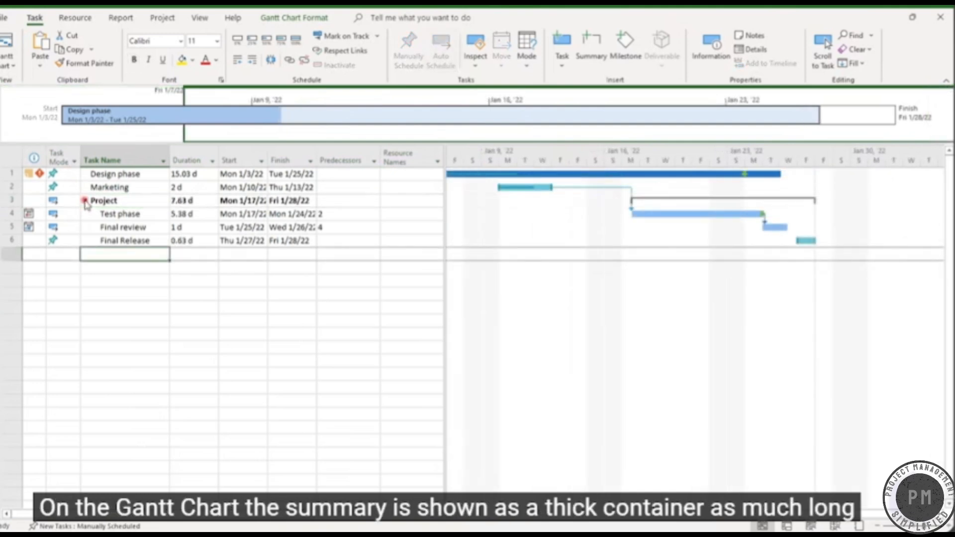
# Extend the Final Release task bar on the Gantt chart to a duration of about 1.88 d
pyautogui.click(86, 200)
pyautogui.click(85, 200)
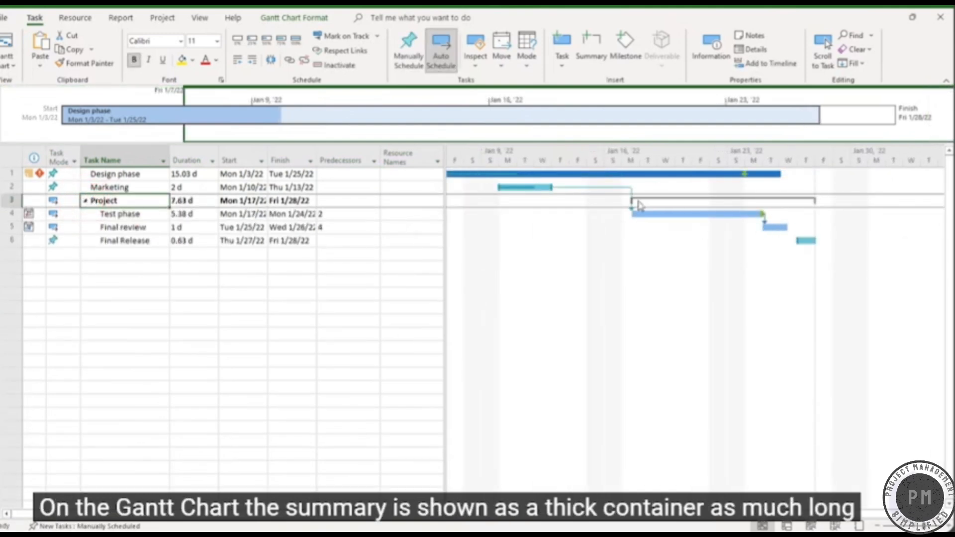
pyautogui.click(814, 240)
pyautogui.moveTo(815, 240)
pyautogui.mouseDown()
pyautogui.moveTo(887, 240)
pyautogui.moveTo(833, 241)
pyautogui.mouseUp()
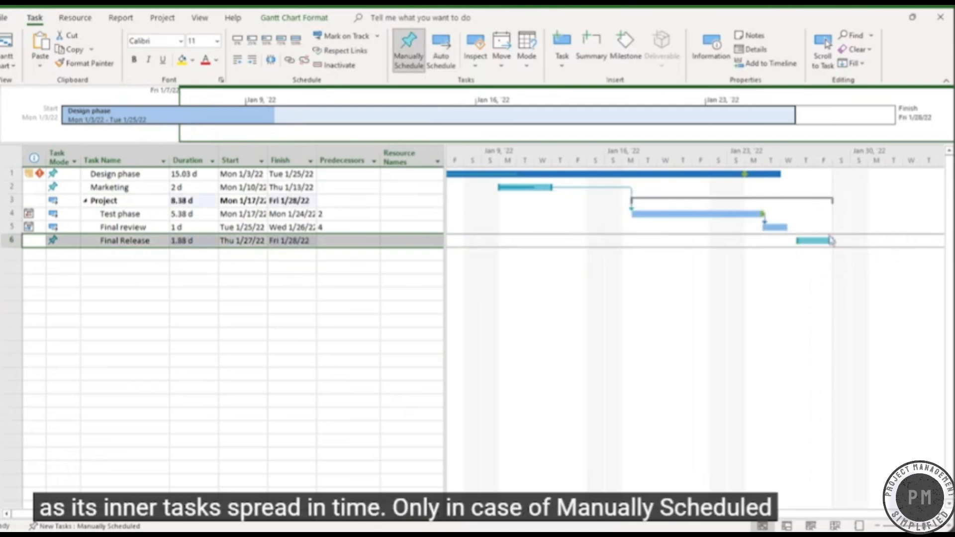
# Switch the task mode of the Project summary to Manually Scheduled
pyautogui.click(60, 200)
pyautogui.click(74, 201)
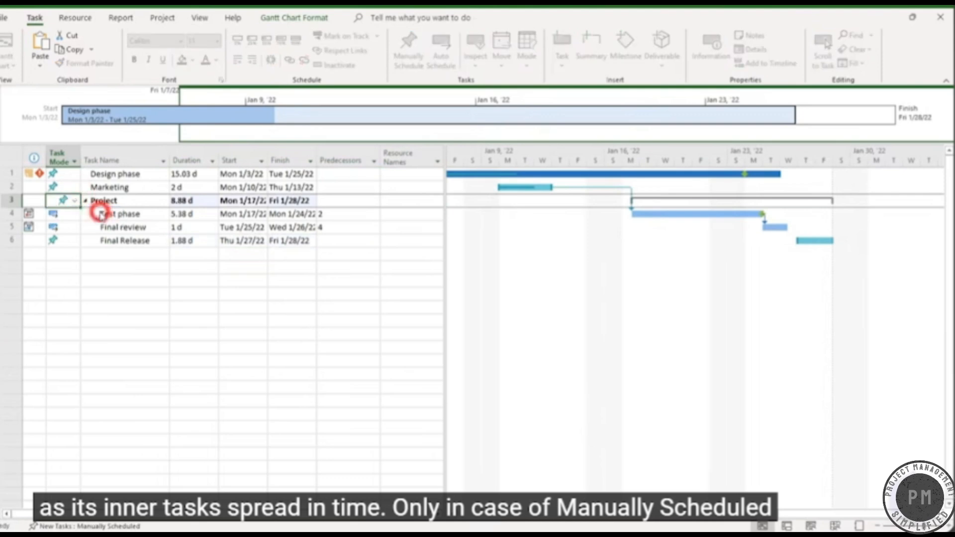
pyautogui.click(94, 213)
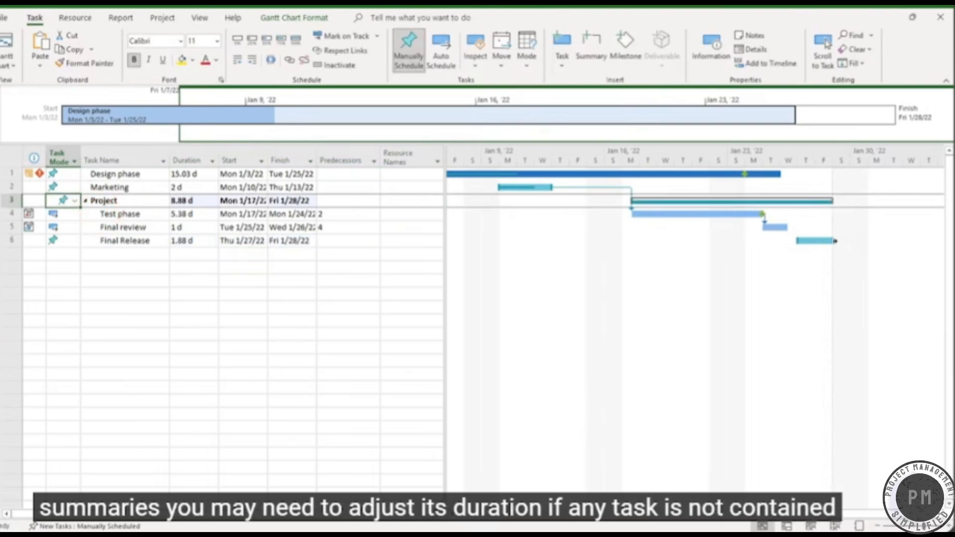
# Extend the Final Release bar to Mon 1/31/22 and lengthen the Project summary bar to cover it
pyautogui.moveTo(834, 241); pyautogui.dragTo(880, 243)
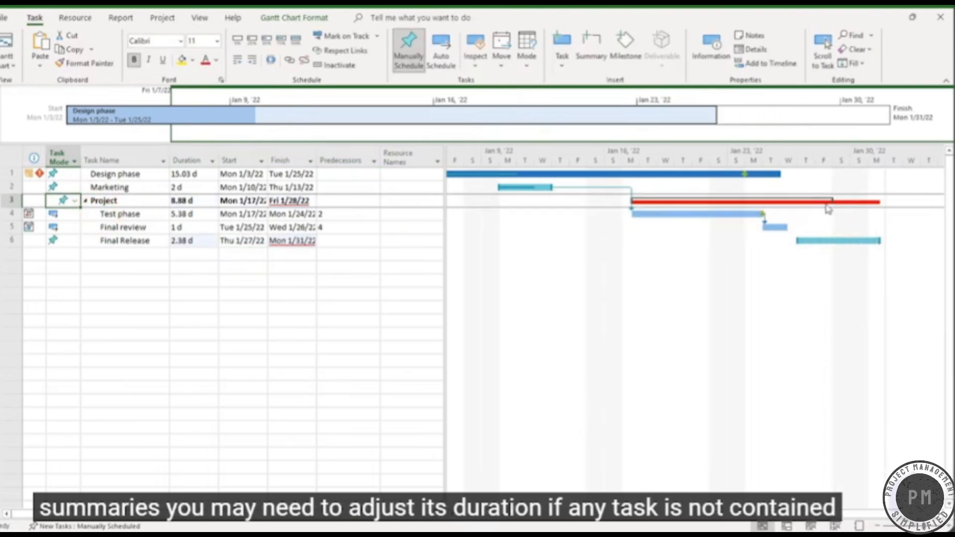
pyautogui.moveTo(833, 200); pyautogui.dragTo(896, 201)
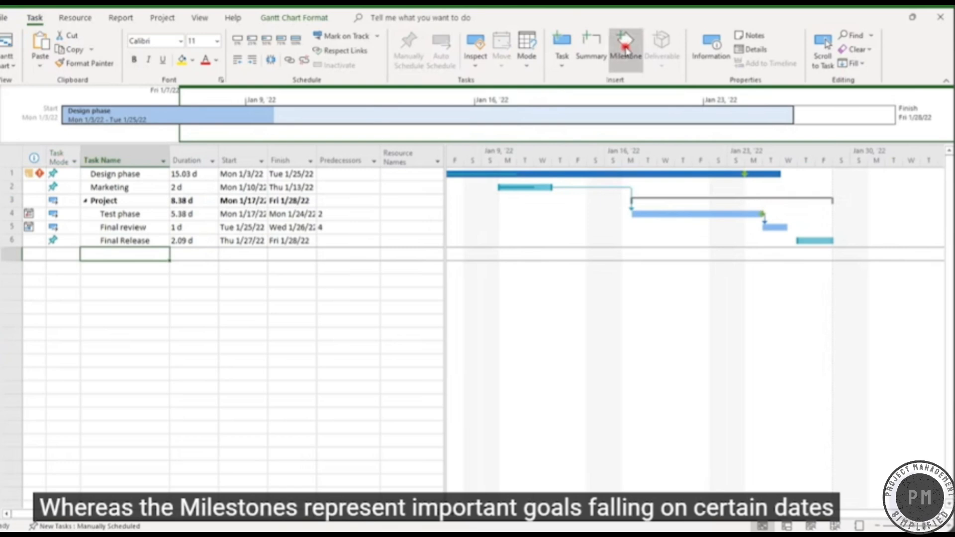
# Insert a milestone named FINISH! below the Final Release task
pyautogui.click(625, 47)
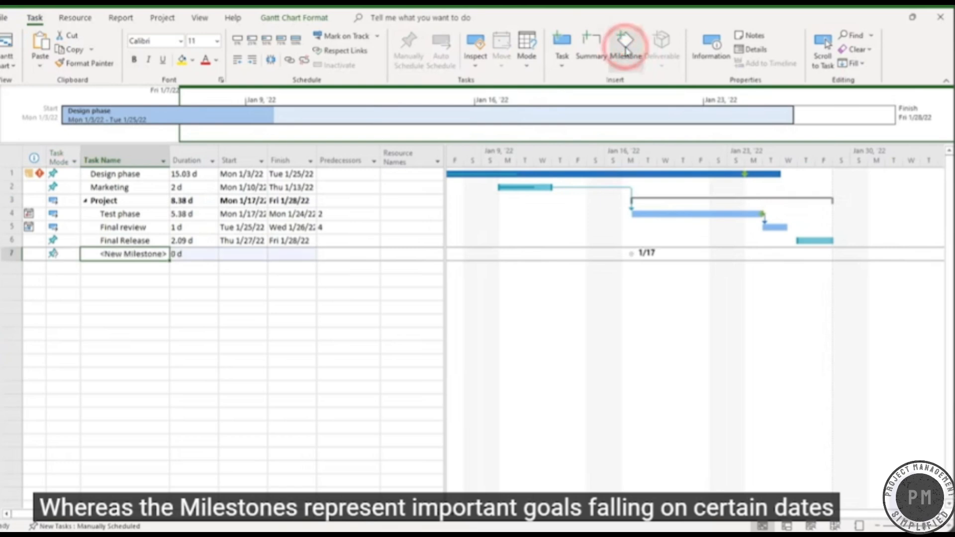
pyautogui.click(149, 253)
pyautogui.write('Fi')
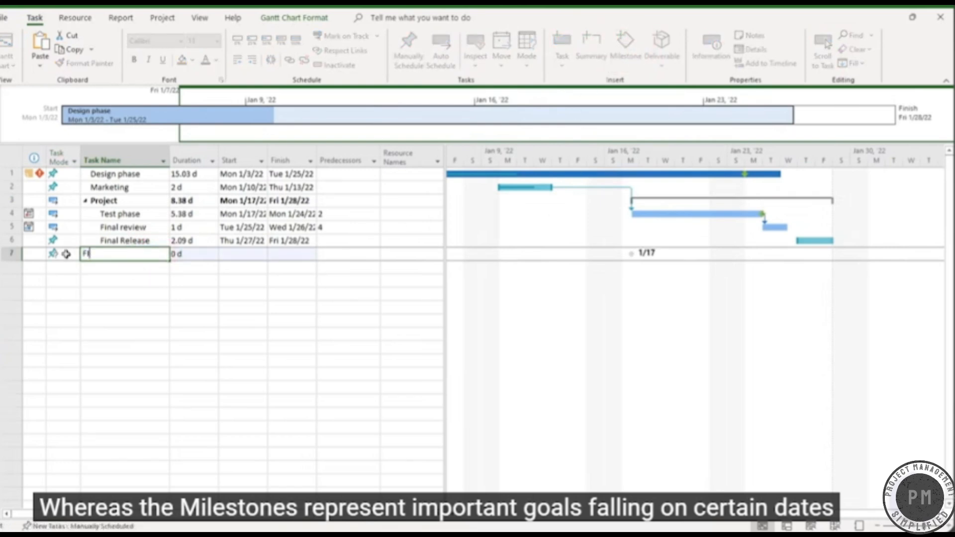
pyautogui.write('NISH!')
# Set the start date of the FINISH! milestone to Fri 1/28/22 and align its marker with Final Release's end
pyautogui.click(249, 253)
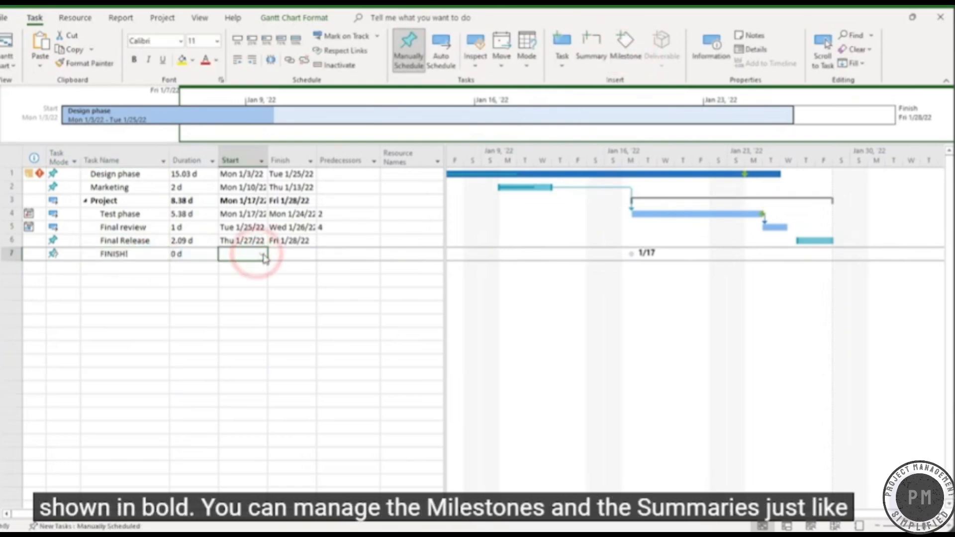
pyautogui.click(261, 254)
pyautogui.click(241, 329)
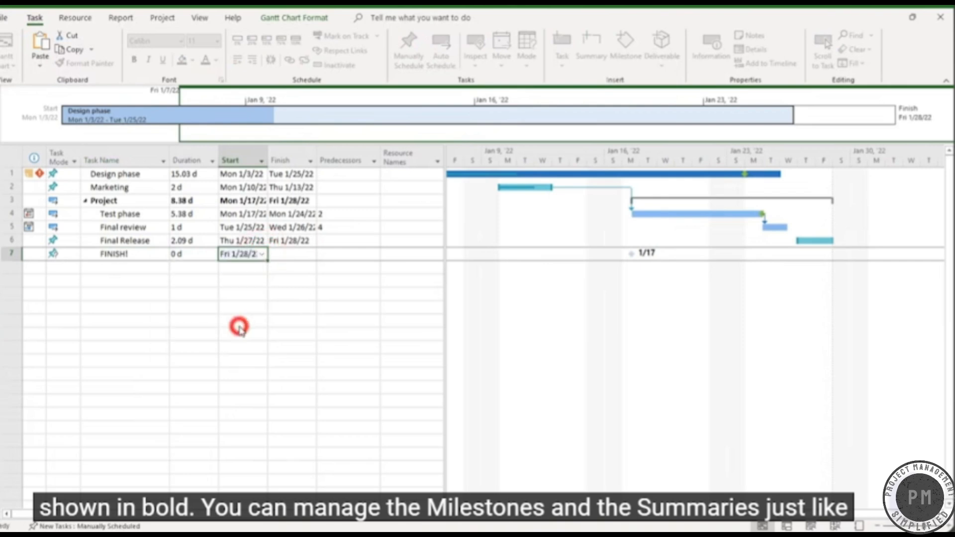
pyautogui.moveTo(815, 254); pyautogui.dragTo(832, 255)
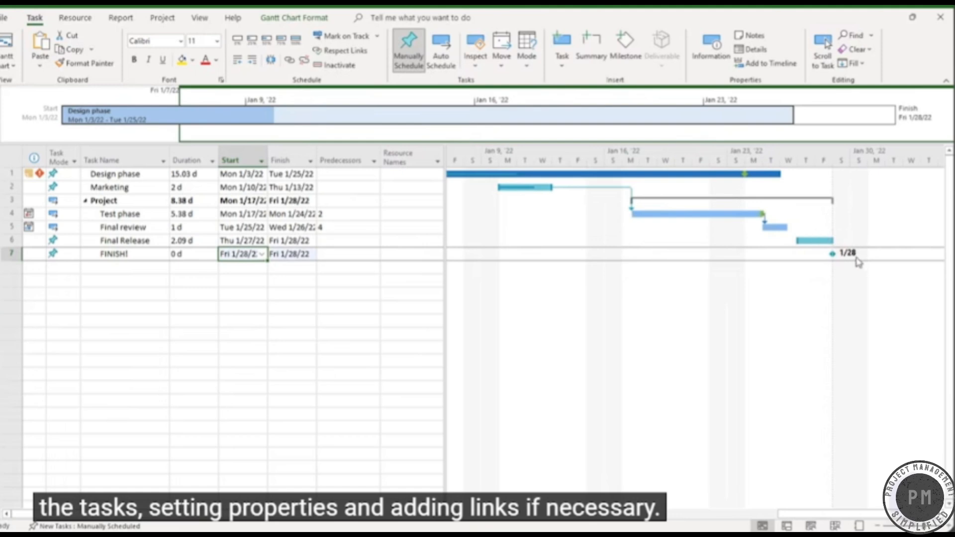
# Collapse the subtasks of the Project summary and expand them again
pyautogui.click(108, 201)
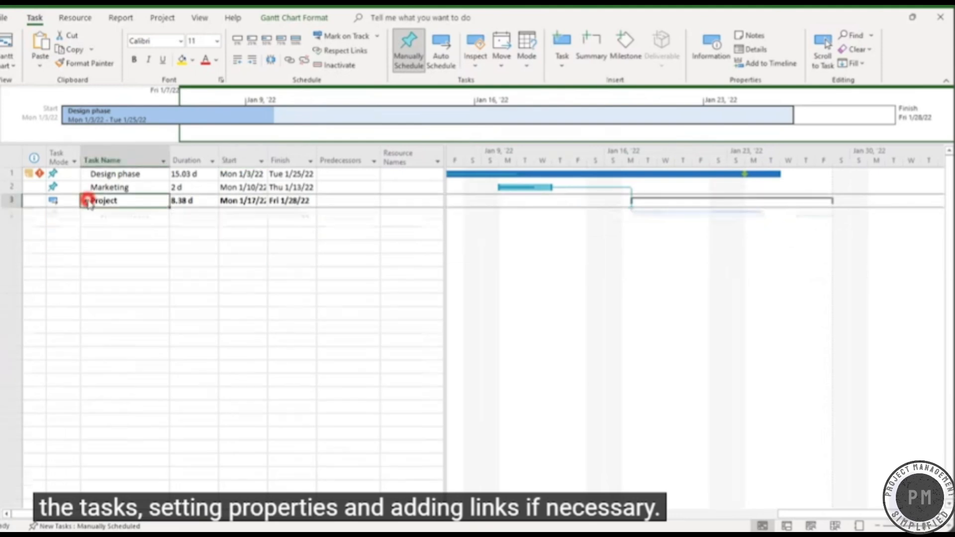
pyautogui.doubleClick(113, 201)
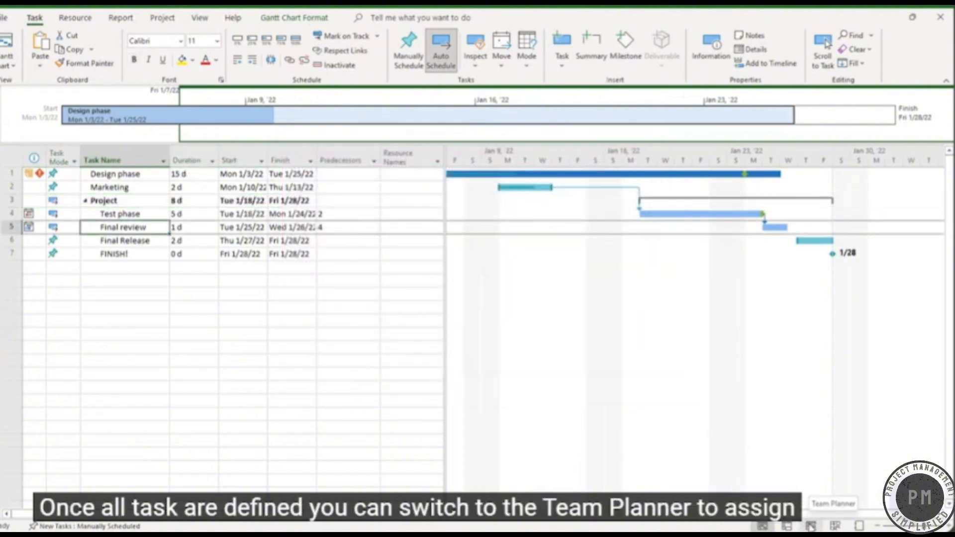
# Switch to the Team Planner view and add a work resource, entering its name, its initials and the group Team
pyautogui.click(810, 526)
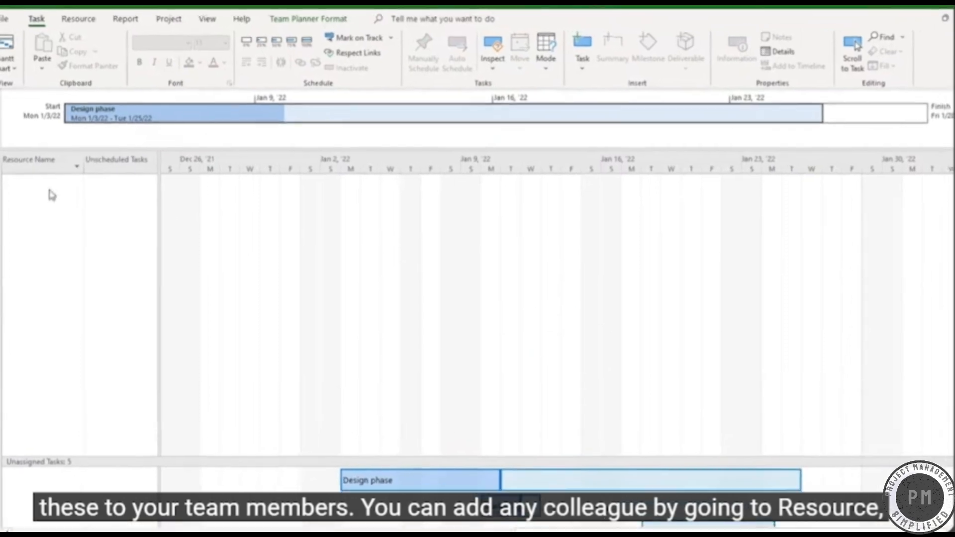
pyautogui.click(95, 22)
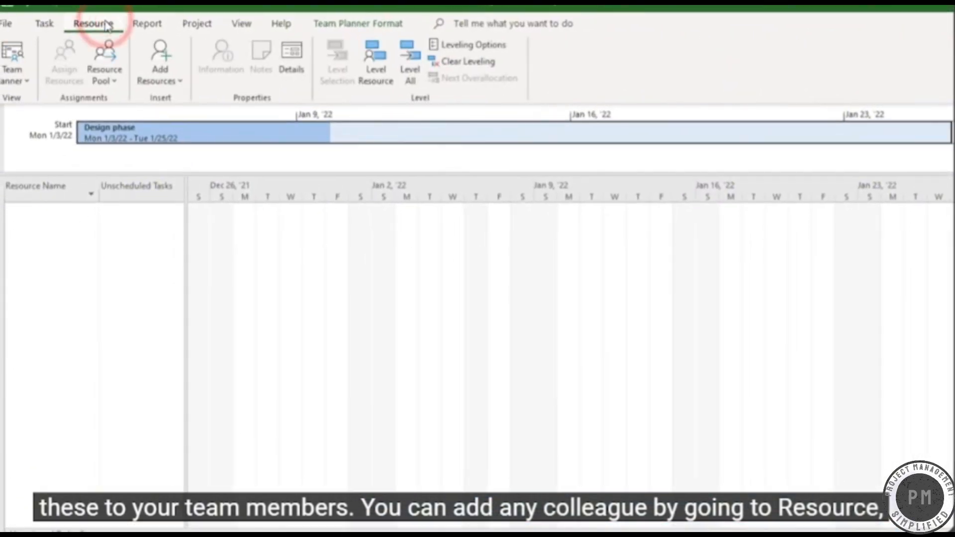
pyautogui.click(172, 81)
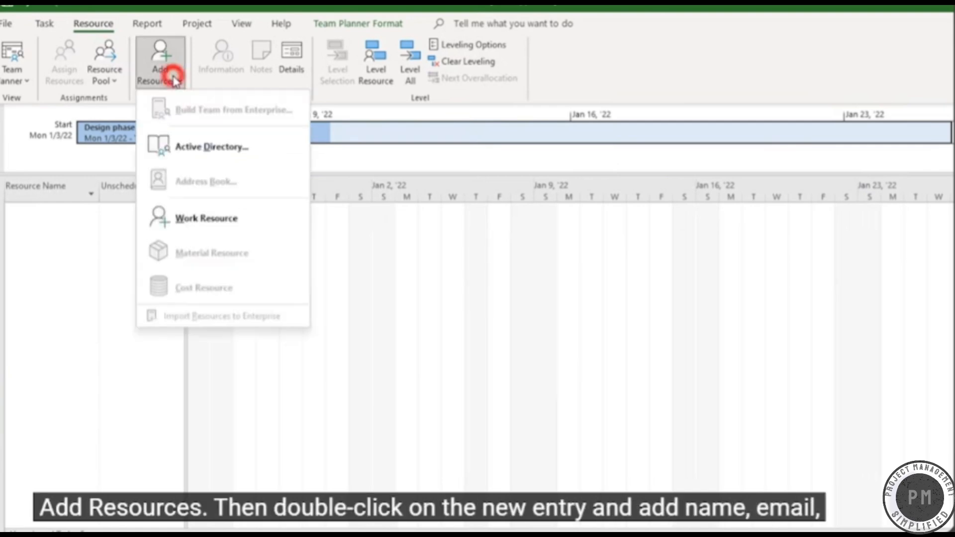
pyautogui.click(218, 220)
pyautogui.doubleClick(60, 215)
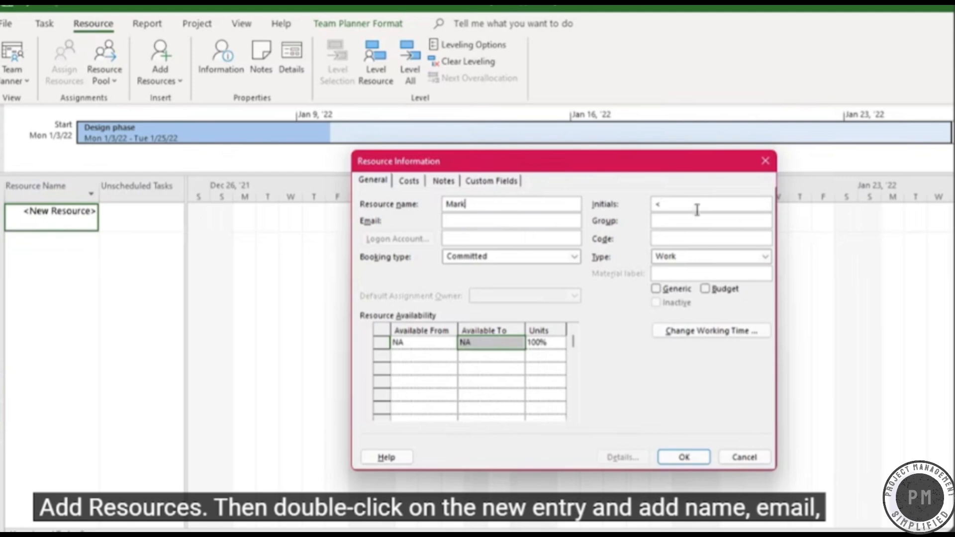
pyautogui.click(697, 210)
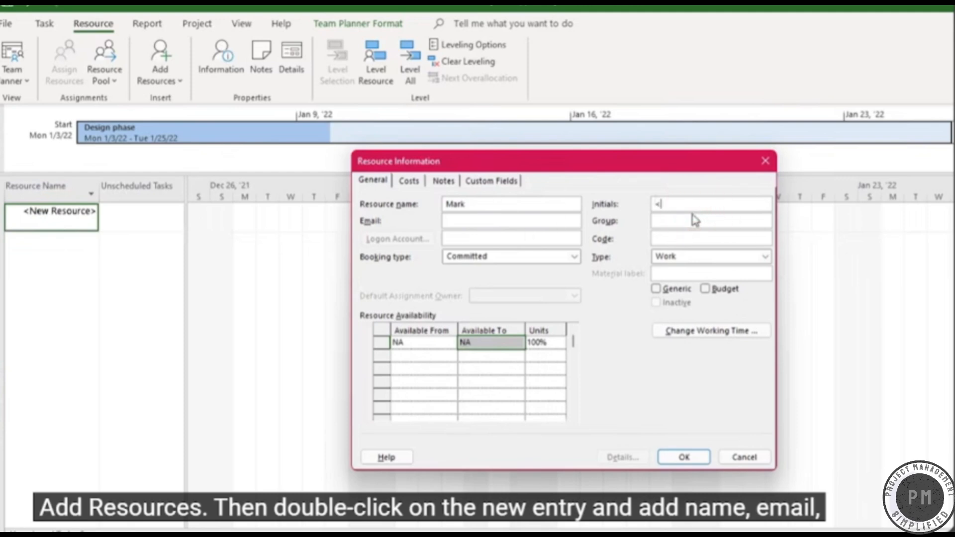
# In the resource's default work week, set Monday to specific working times and remove the 1:00 PM to 5:00 PM shift
pyautogui.click(723, 334)
pyautogui.click(430, 331)
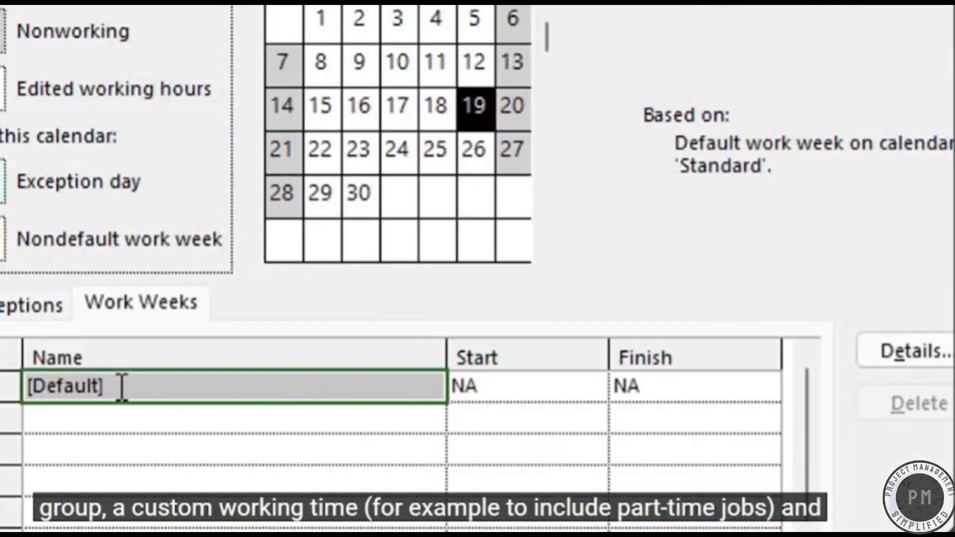
pyautogui.click(420, 363)
pyautogui.doubleClick(122, 386)
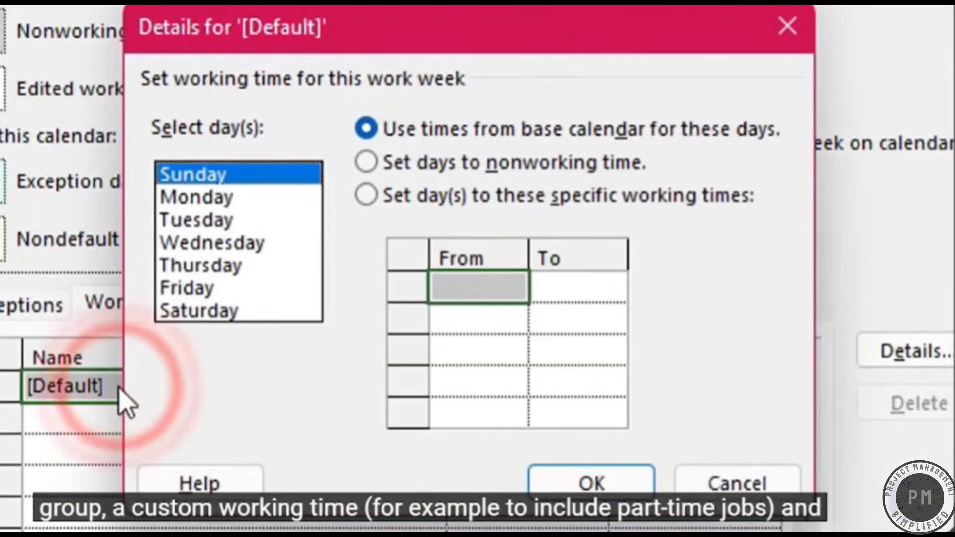
pyautogui.click(232, 197)
pyautogui.click(366, 195)
pyautogui.click(482, 325)
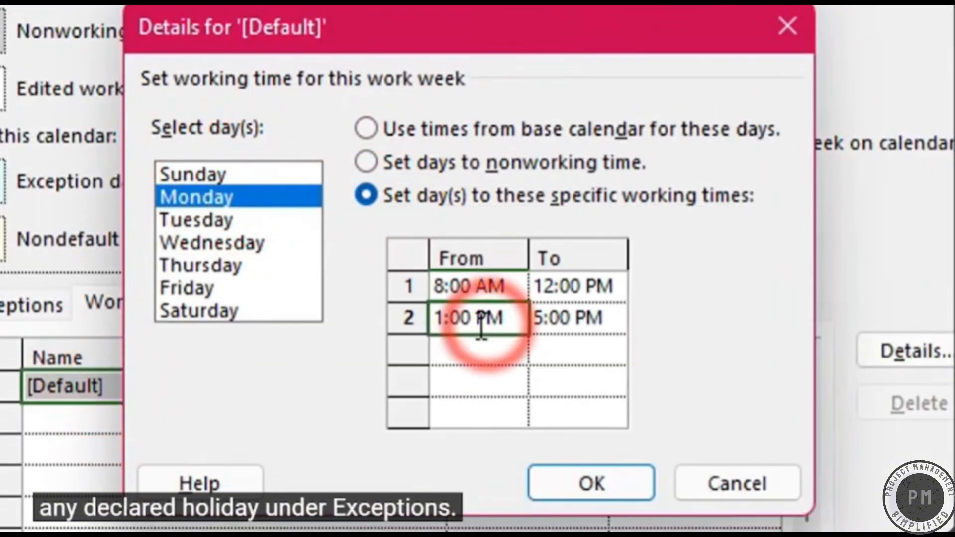
pyautogui.press('Delete')
# Set Tuesday to specific working times and remove its 1:00 PM to 5:00 PM shift
pyautogui.click(214, 220)
pyautogui.click(366, 195)
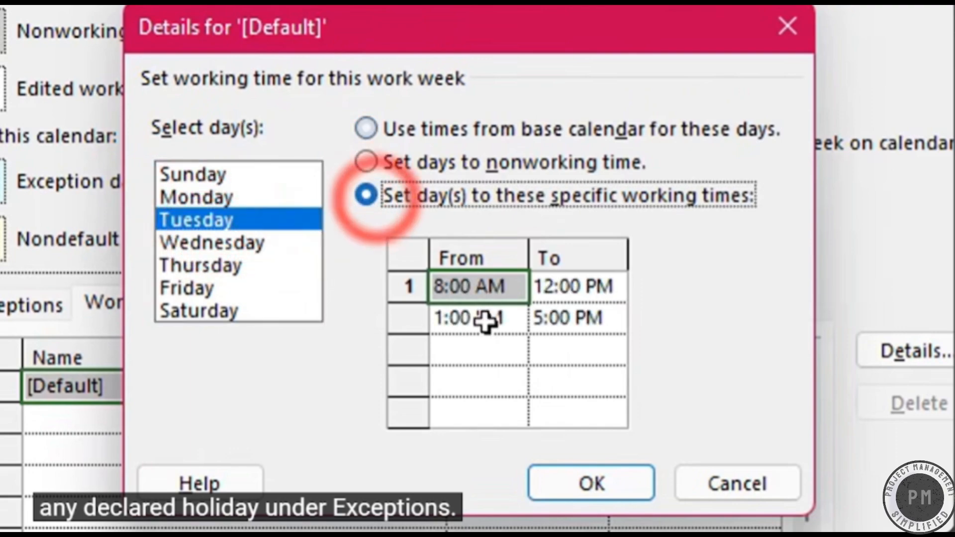
pyautogui.click(484, 321)
pyautogui.press('Delete')
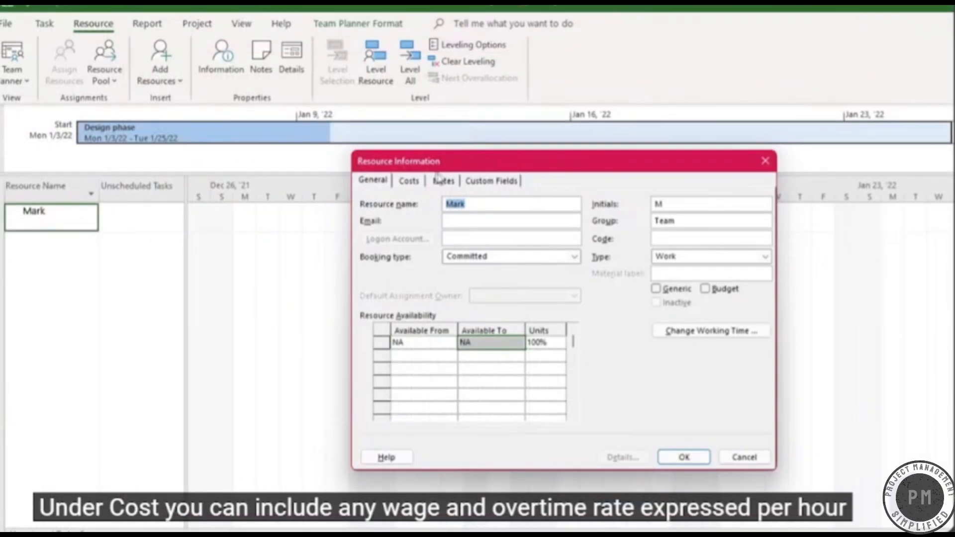
# Set the resource's standard rate to $750.00/w in the default cost rate table
pyautogui.click(410, 181)
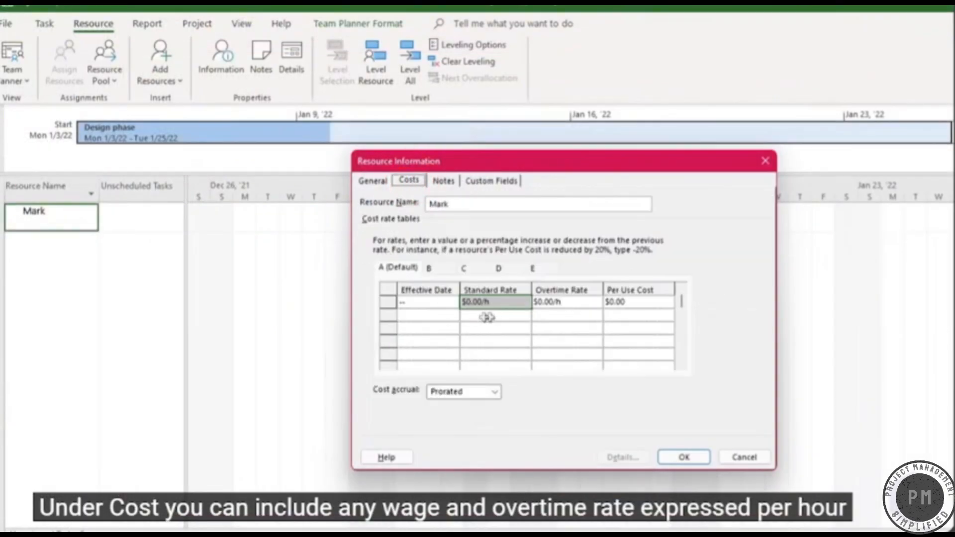
pyautogui.click(503, 306)
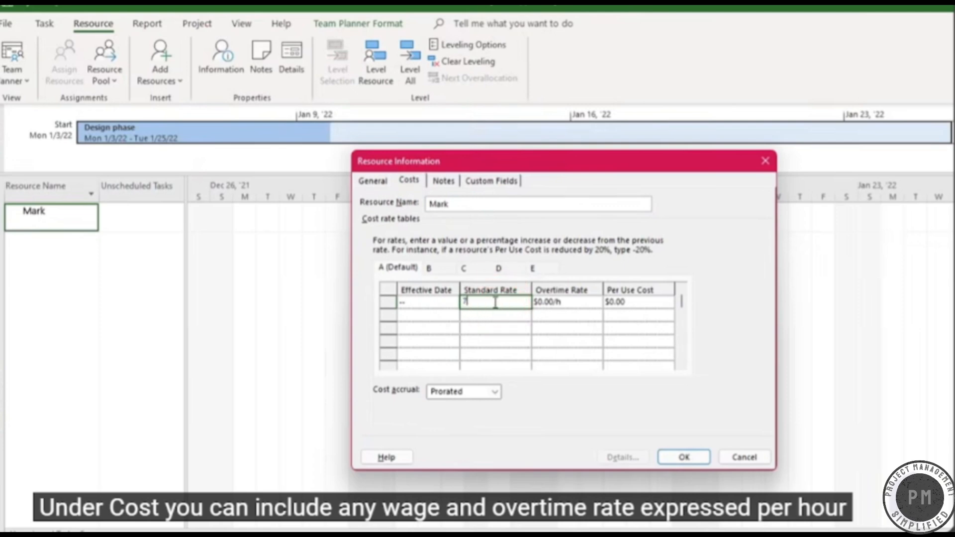
pyautogui.write('750.00/w')
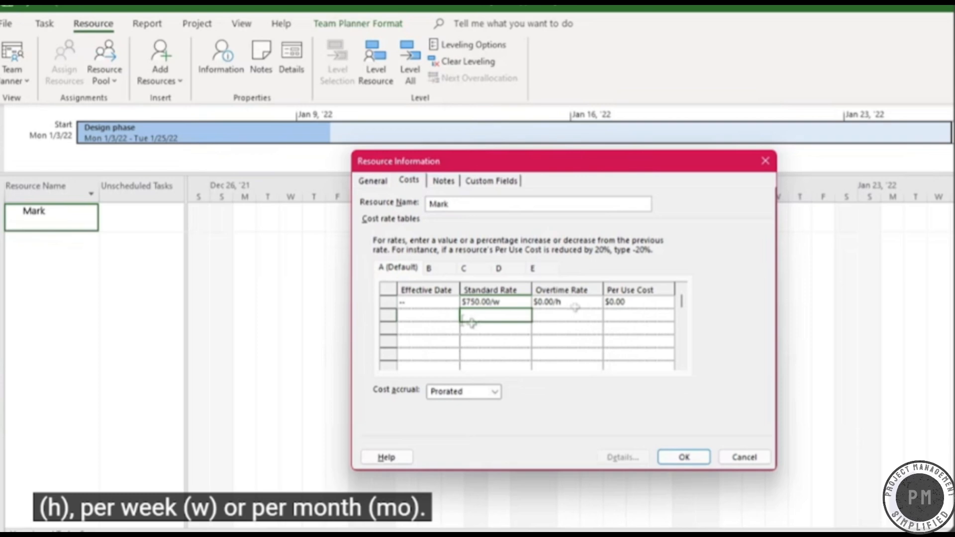
# Add a second named resource with a standard rate of $700.00/w and an overtime rate of $3,000.00/mo
pyautogui.click(571, 304)
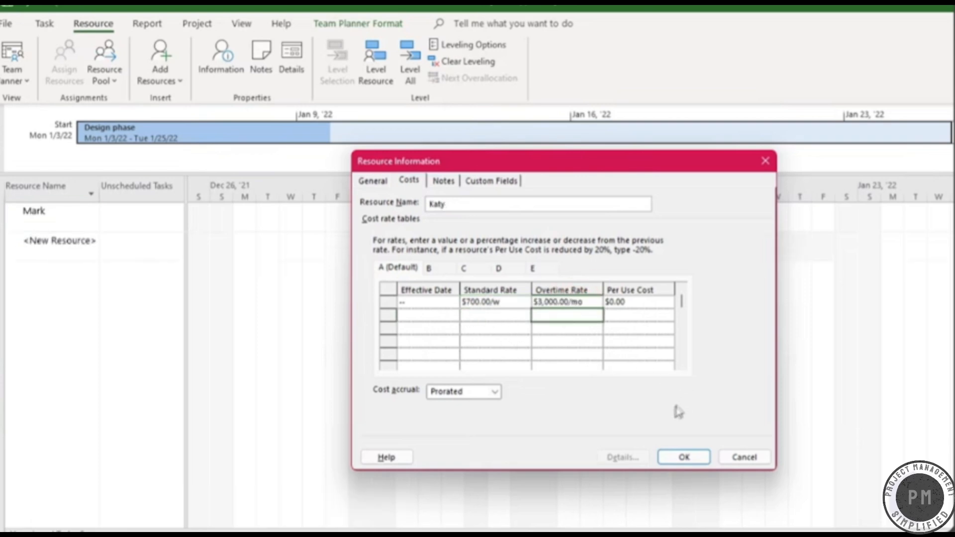
pyautogui.click(684, 457)
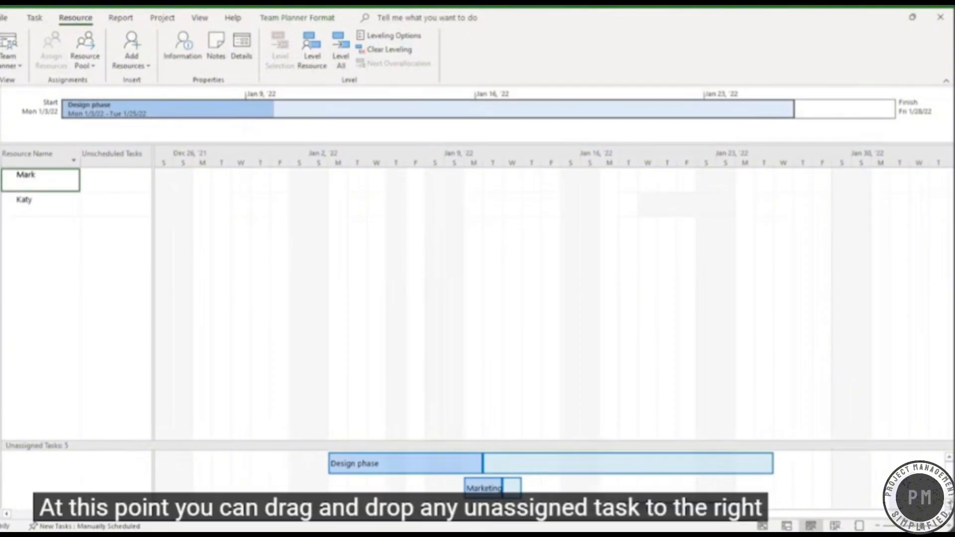
# Assign the unassigned Test phase task to the first resource and Final review to the second resource
pyautogui.click(949, 503)
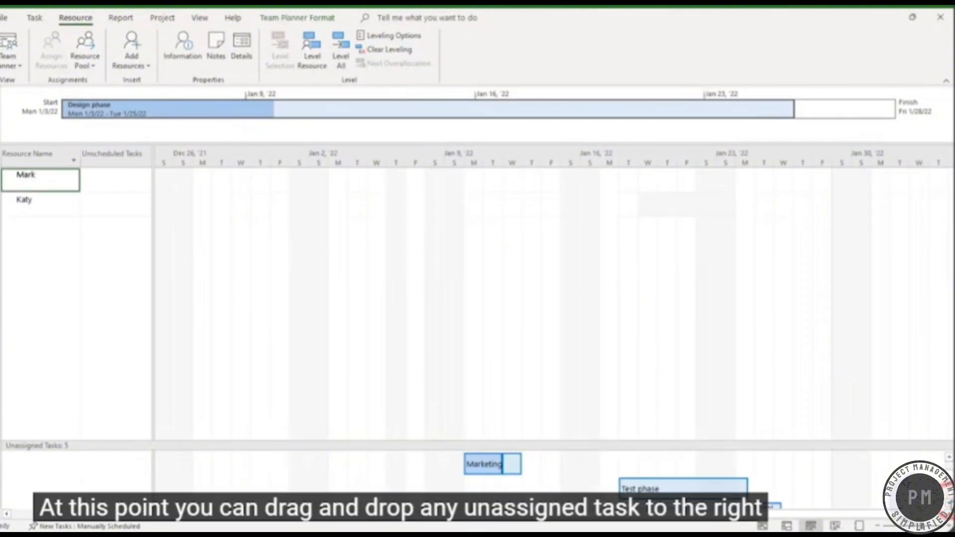
pyautogui.click(949, 503)
pyautogui.click(949, 503)
pyautogui.click(949, 456)
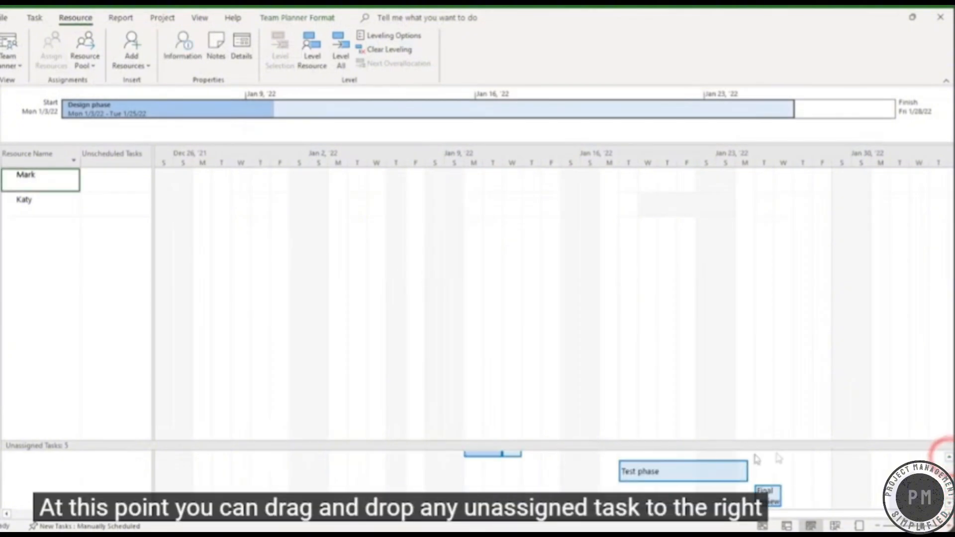
pyautogui.moveTo(693, 467); pyautogui.dragTo(690, 179)
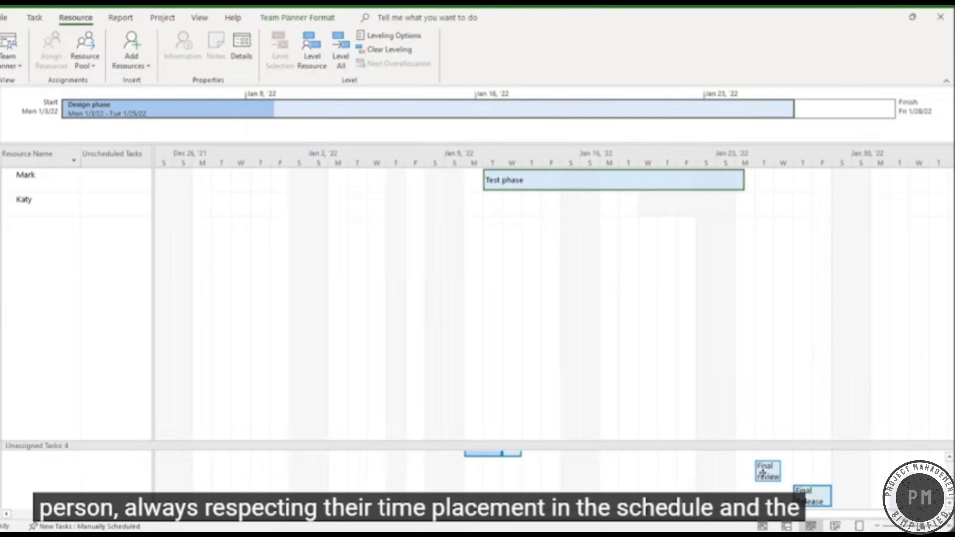
pyautogui.moveTo(764, 467); pyautogui.dragTo(765, 211)
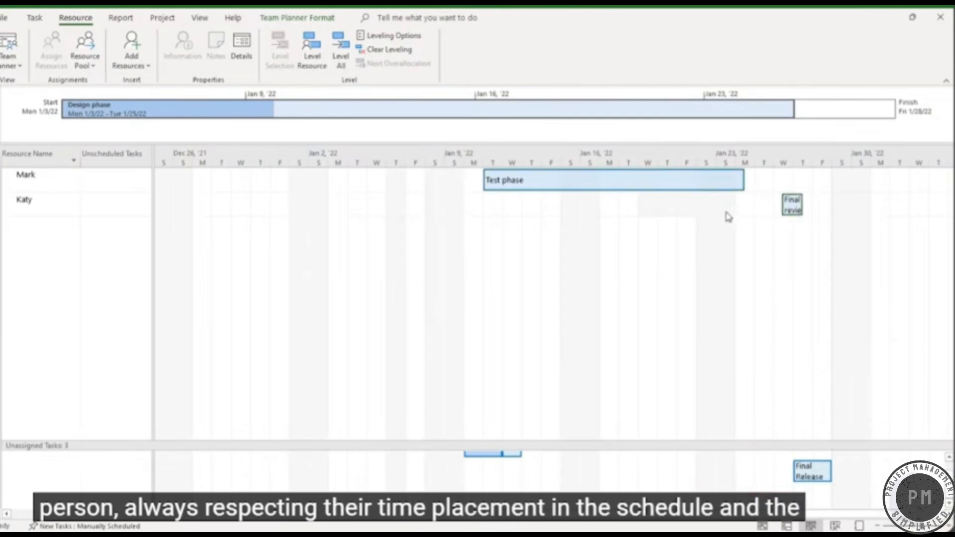
# Assign Final Release to the second resource and try to move Final review directly after Test phase for the first resource
pyautogui.moveTo(812, 465); pyautogui.dragTo(729, 186)
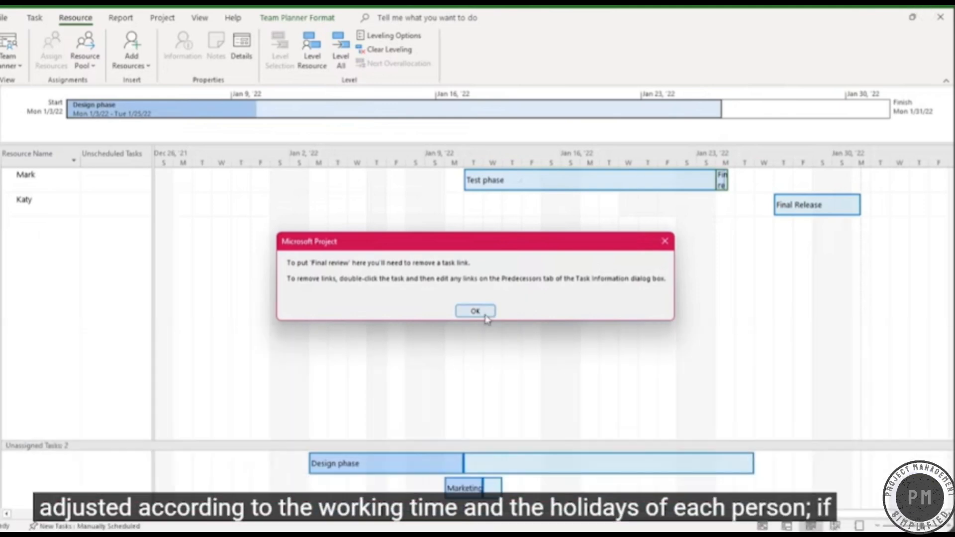
pyautogui.click(485, 311)
# Move the second resource's Final Release task about a week earlier in the planner and inspect that task
pyautogui.moveTo(802, 203); pyautogui.dragTo(638, 204)
pyautogui.click(35, 17)
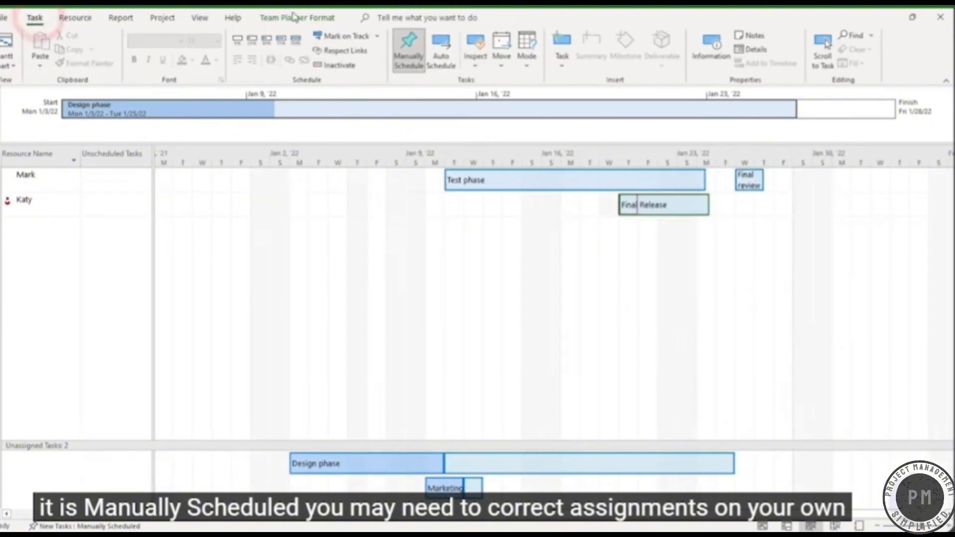
pyautogui.click(474, 71)
pyautogui.click(492, 82)
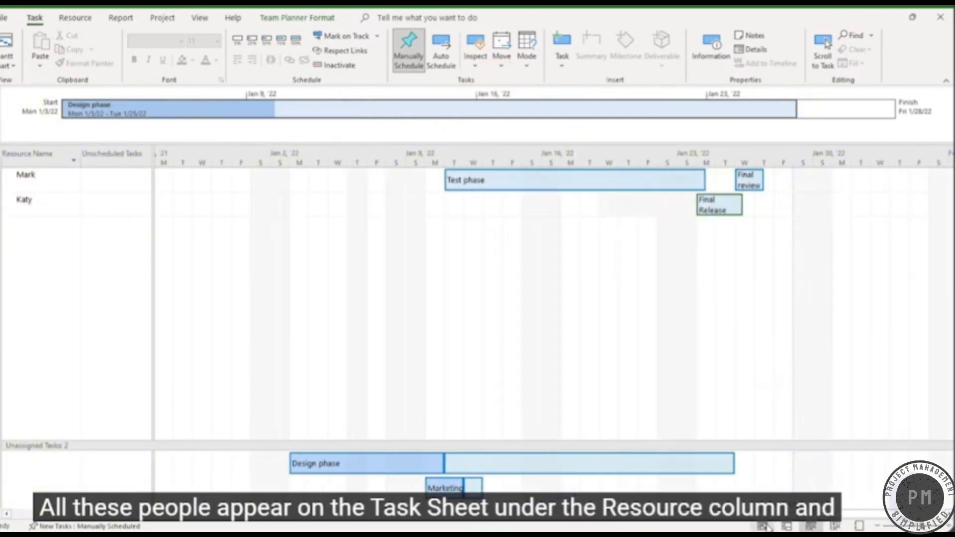
# Show the Gantt Chart and examine the resources assigned to Final review and Final Release
pyautogui.click(763, 526)
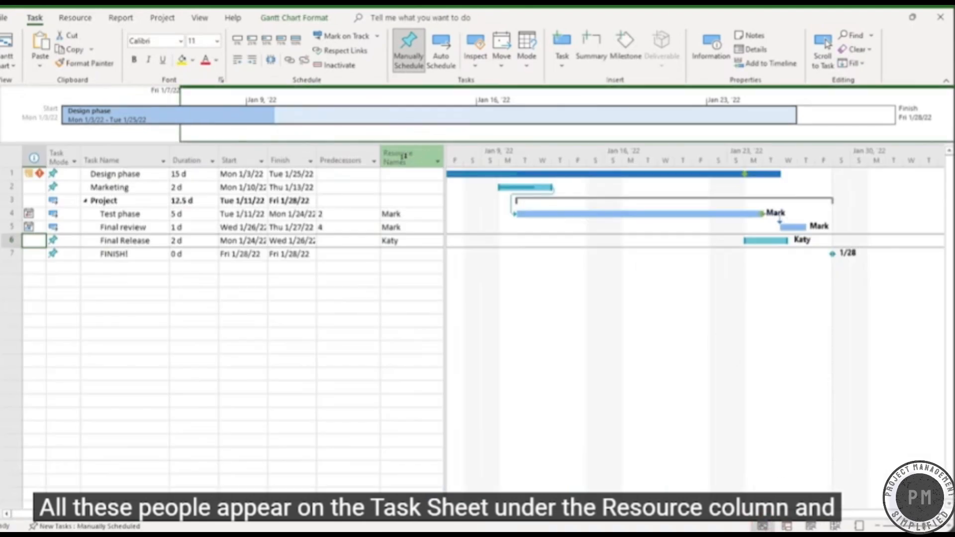
pyautogui.click(391, 226)
pyautogui.click(390, 240)
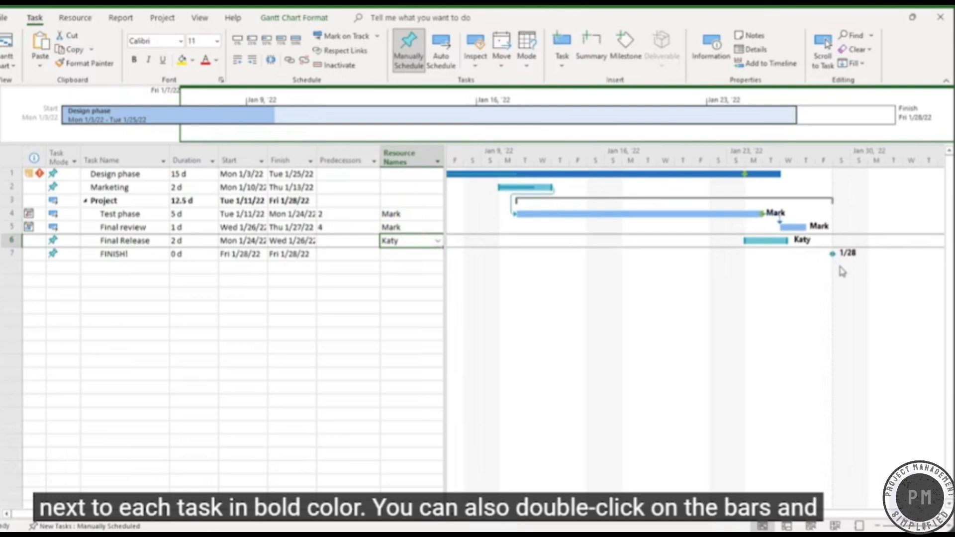
# Try labelling the Final Release bar with Name on the left and Physical % Complete on top
pyautogui.click(764, 240)
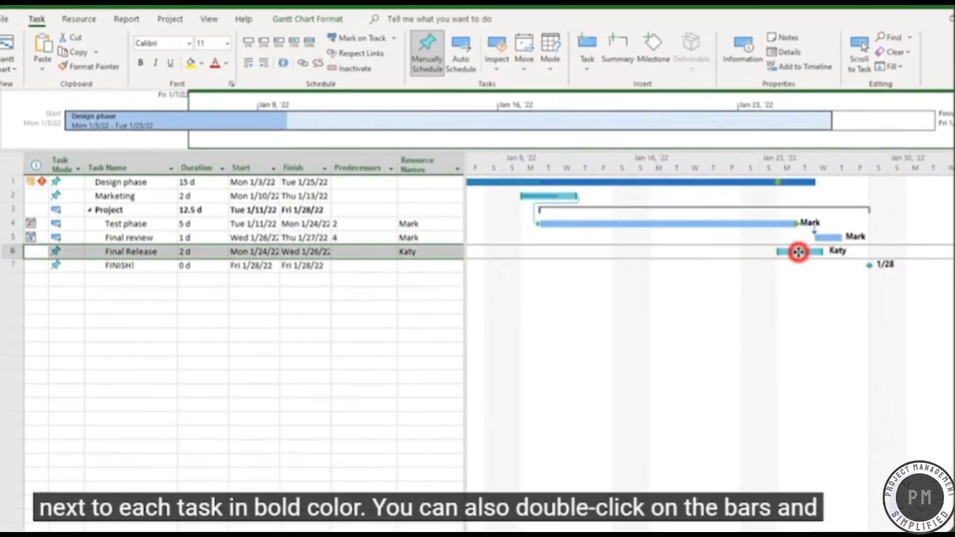
pyautogui.doubleClick(798, 252)
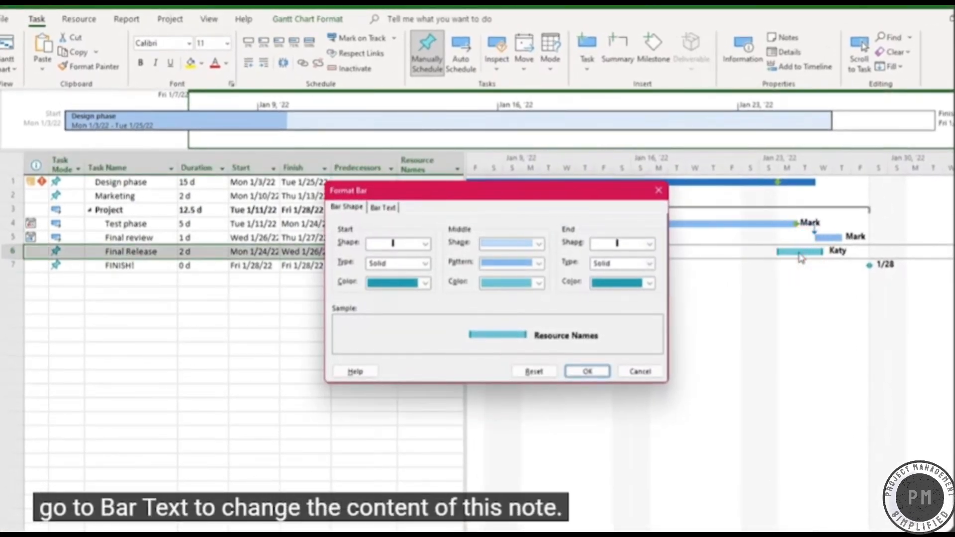
pyautogui.click(373, 206)
pyautogui.click(657, 262)
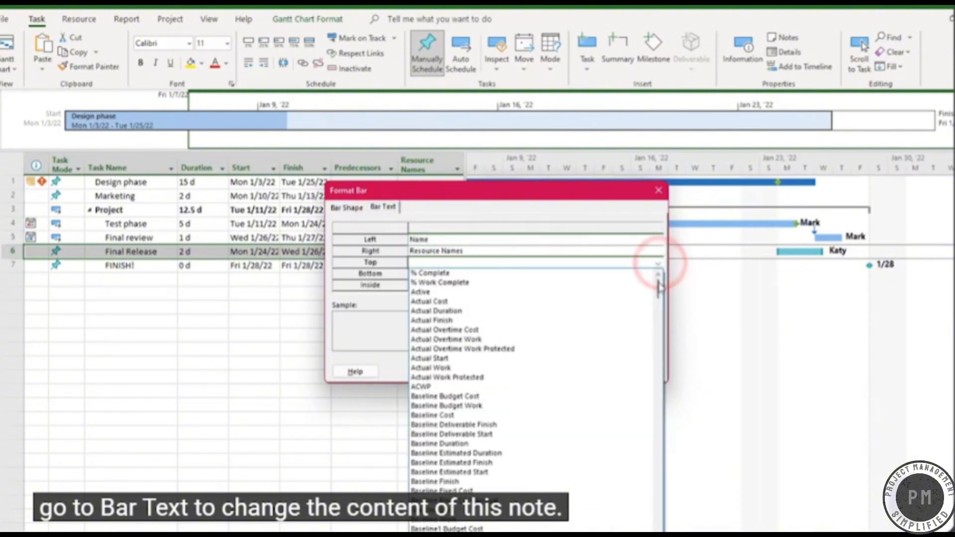
pyautogui.scroll(-10, 649, 481)
pyautogui.click(566, 435)
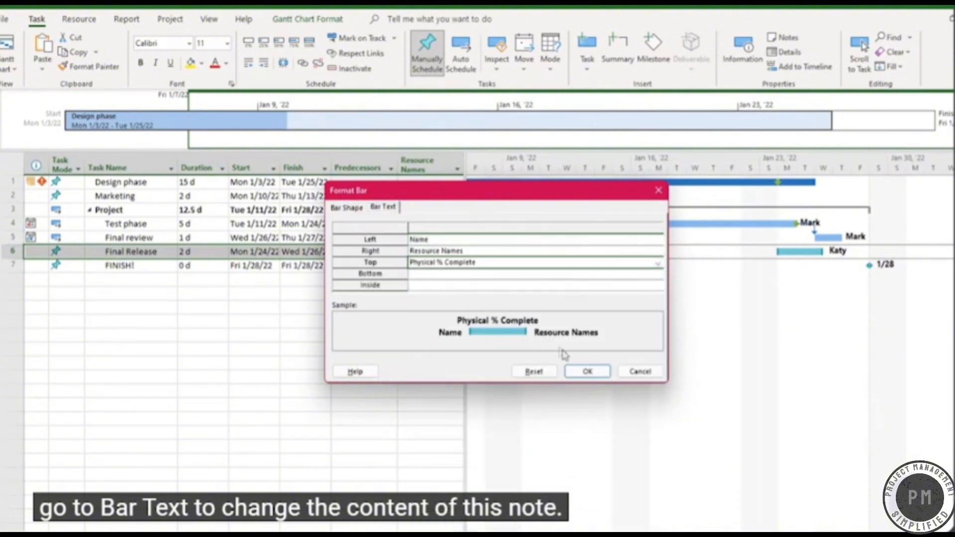
pyautogui.click(587, 371)
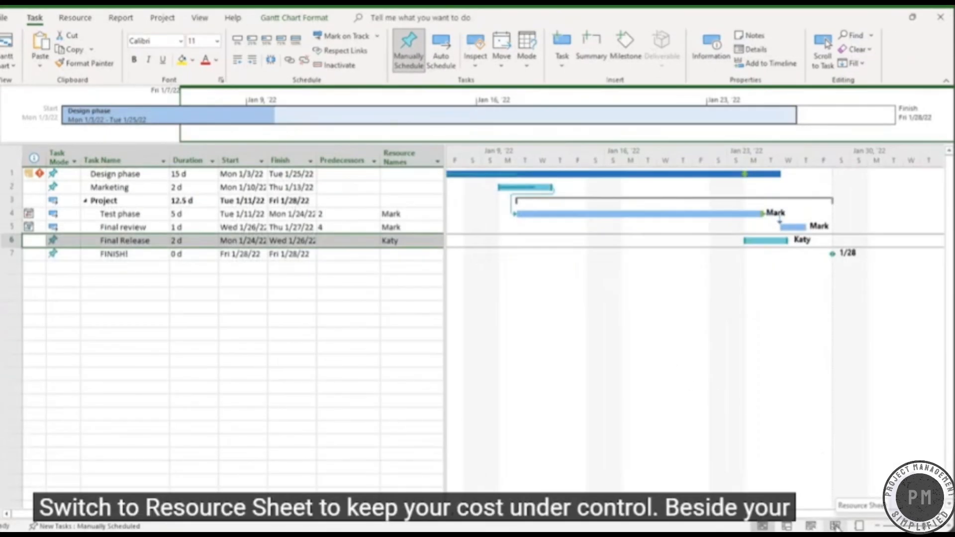
# Add a Software License resource of type Material to the Resource Sheet
pyautogui.click(836, 526)
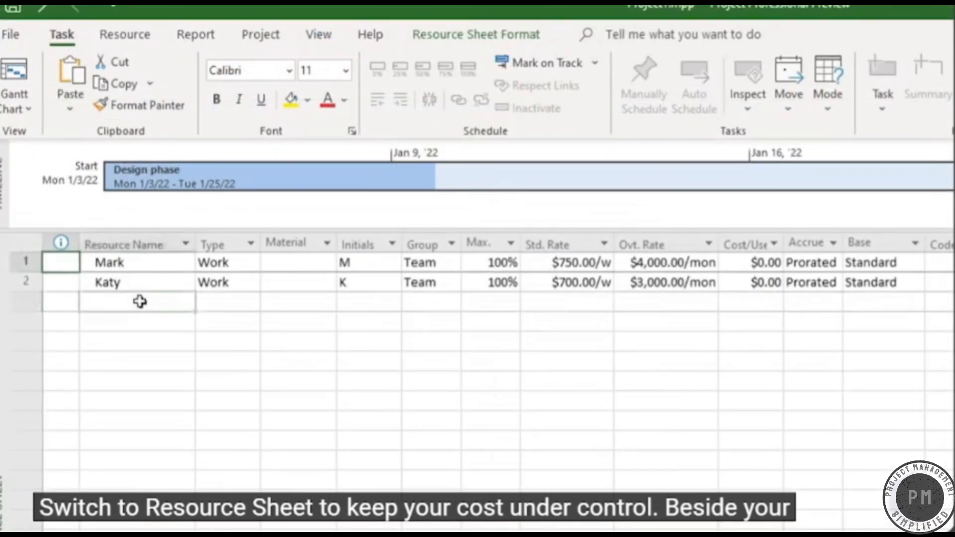
pyautogui.click(96, 189)
pyautogui.write('Soft')
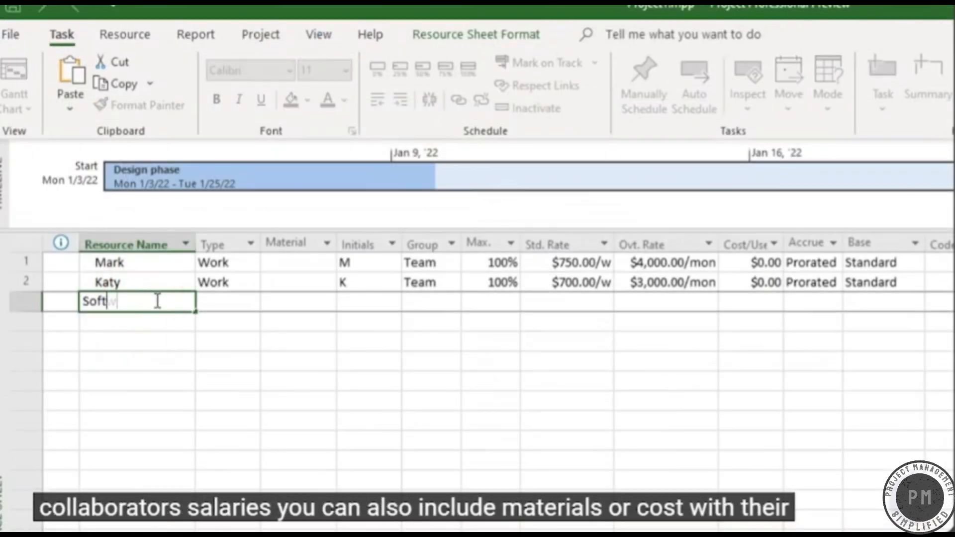
pyautogui.write('ware License')
pyautogui.click(243, 307)
pyautogui.click(251, 309)
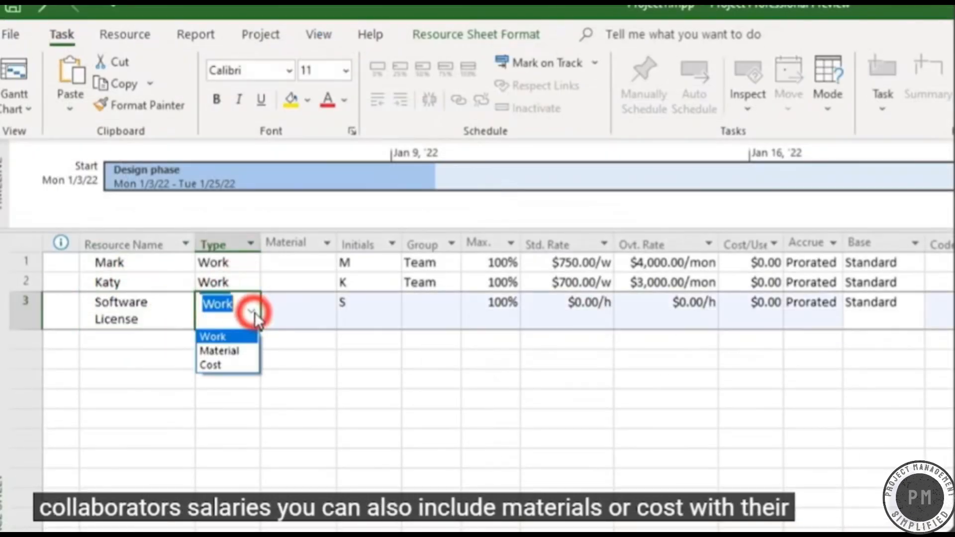
pyautogui.click(239, 351)
# Set Software License's standard rate to $1,000.00 and add a Fees resource of type Cost
pyautogui.click(595, 308)
pyautogui.write('1,0')
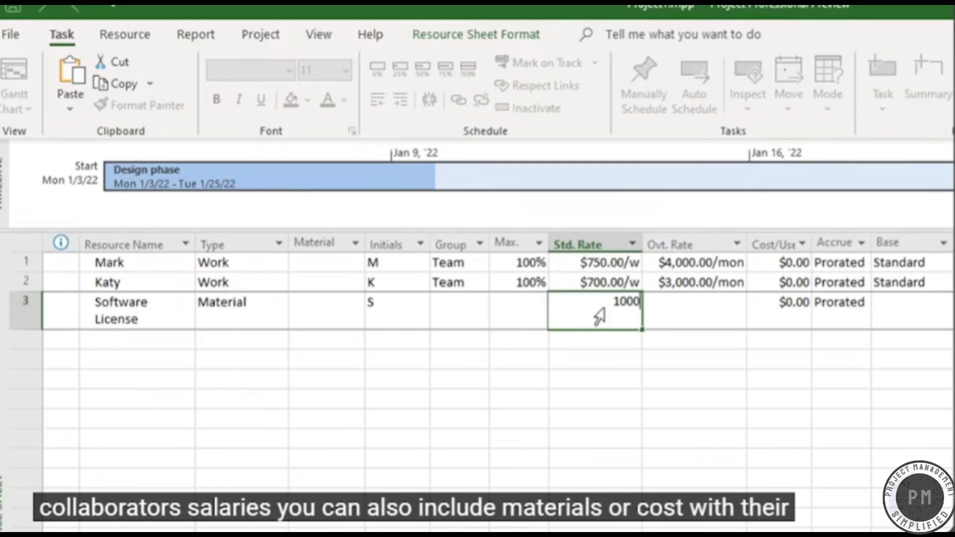
pyautogui.write('00')
pyautogui.press('Return')
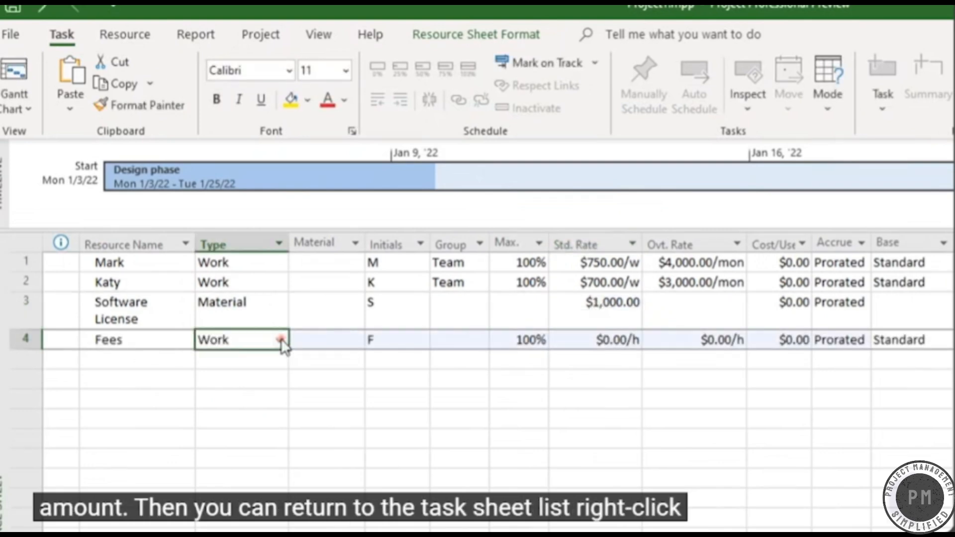
pyautogui.click(280, 341)
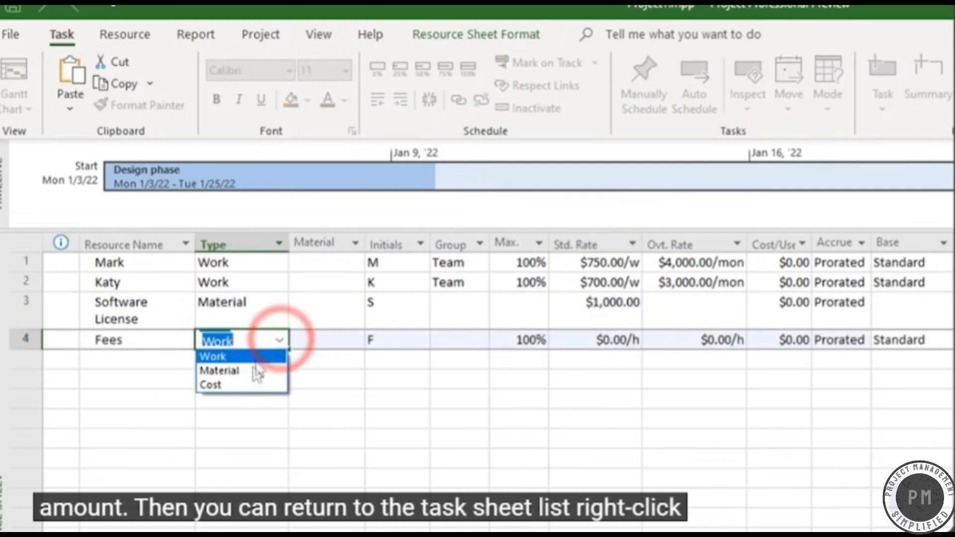
pyautogui.click(252, 384)
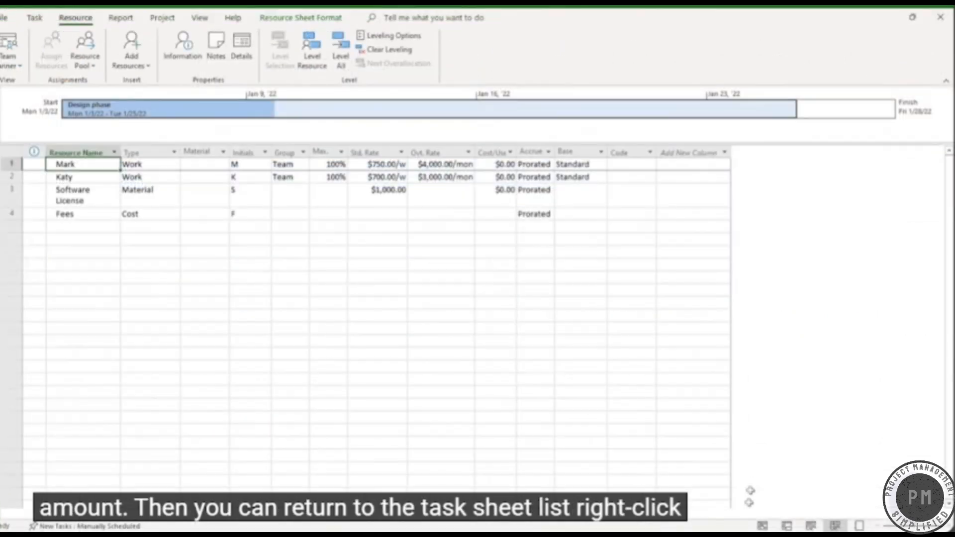
# Assign Fees and Software License to the Design phase task in the Gantt Chart, using 0.5 units of Software License
pyautogui.click(762, 525)
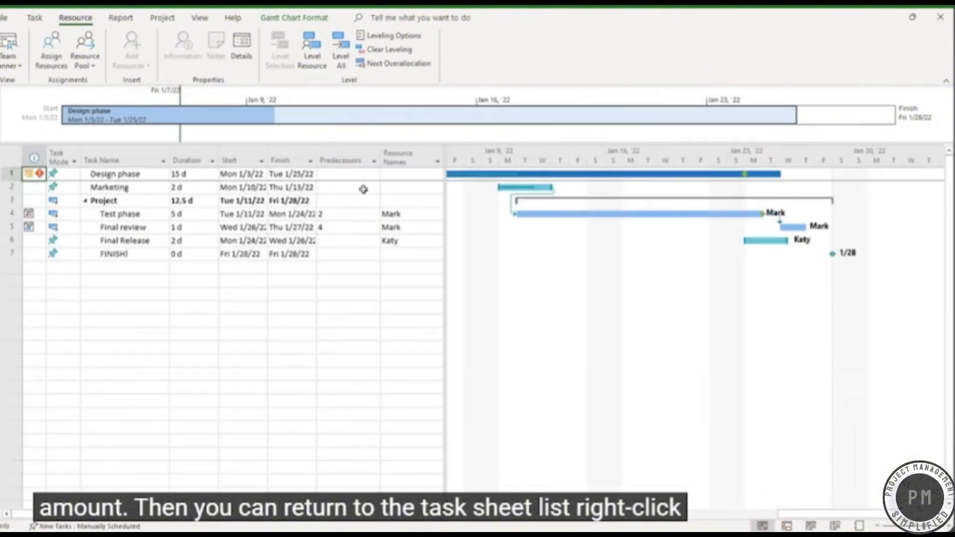
pyautogui.click(129, 174)
pyautogui.rightClick(135, 175)
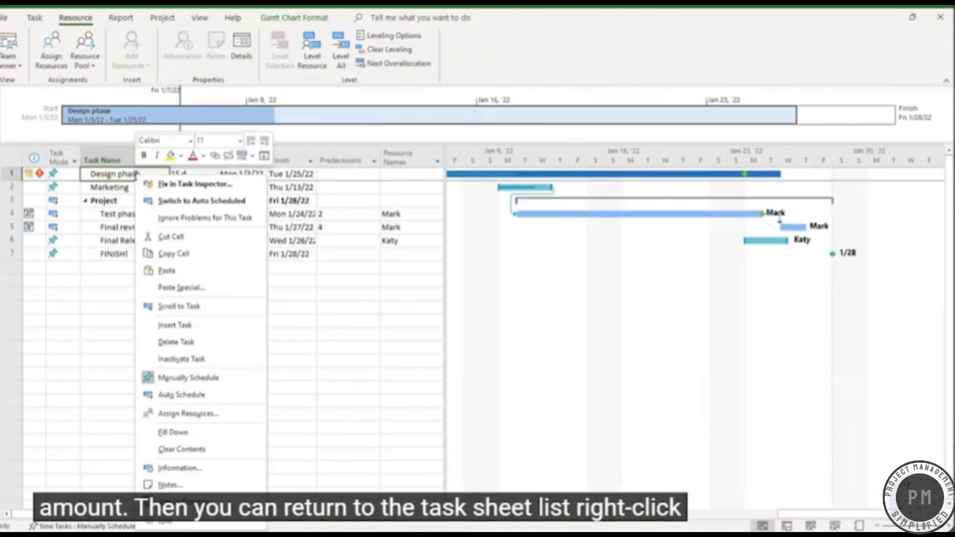
pyautogui.click(226, 414)
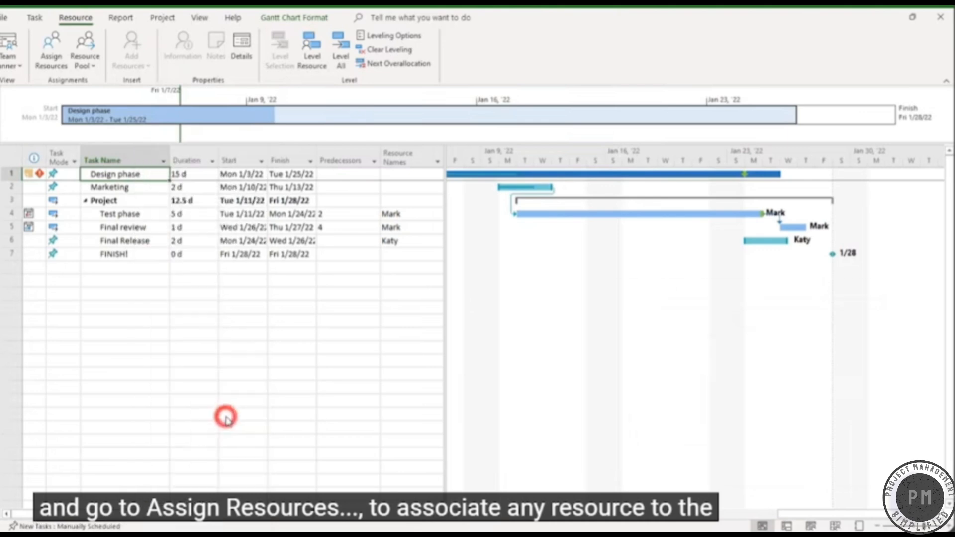
pyautogui.click(411, 335)
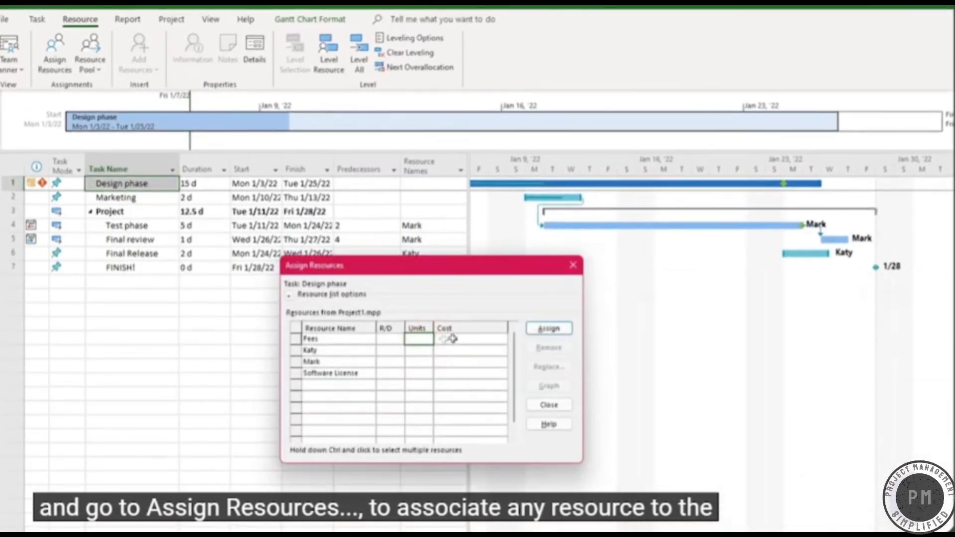
pyautogui.click(538, 325)
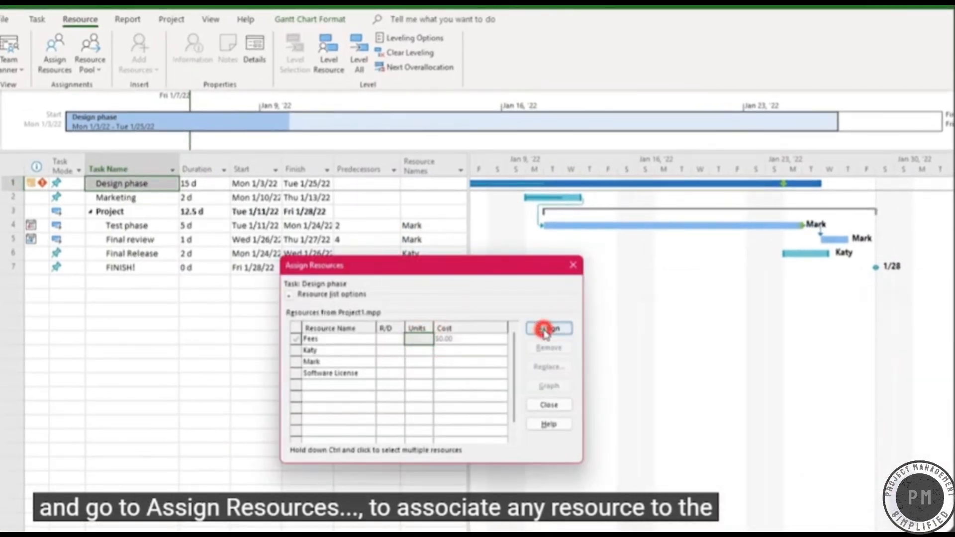
pyautogui.click(419, 373)
pyautogui.click(549, 328)
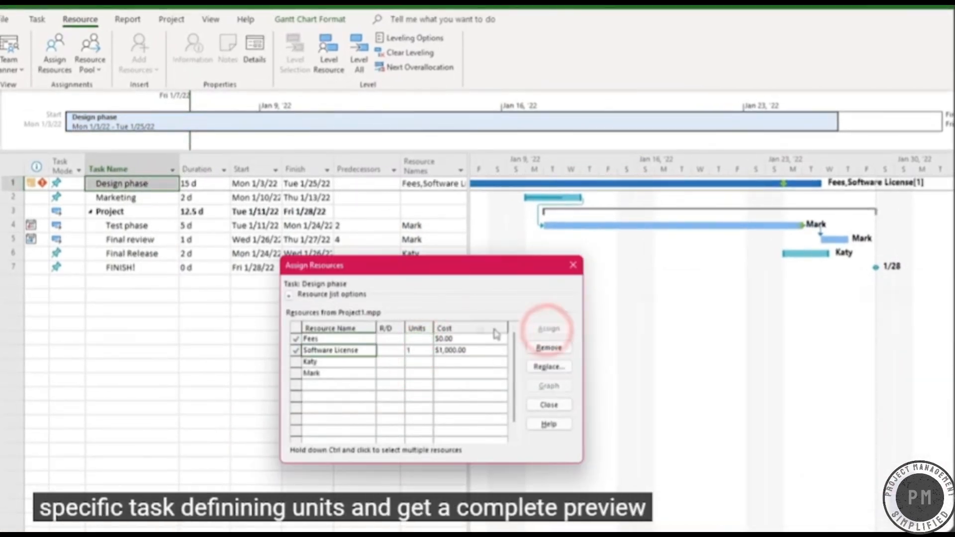
pyautogui.click(416, 351)
pyautogui.click(429, 353)
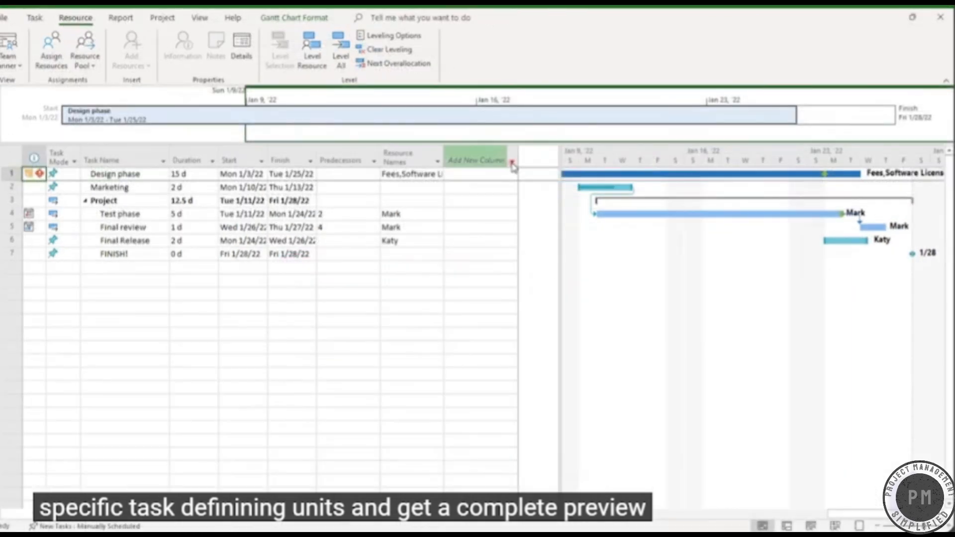
# Add a Cost column after Resource Names and review the cost of each task
pyautogui.click(512, 163)
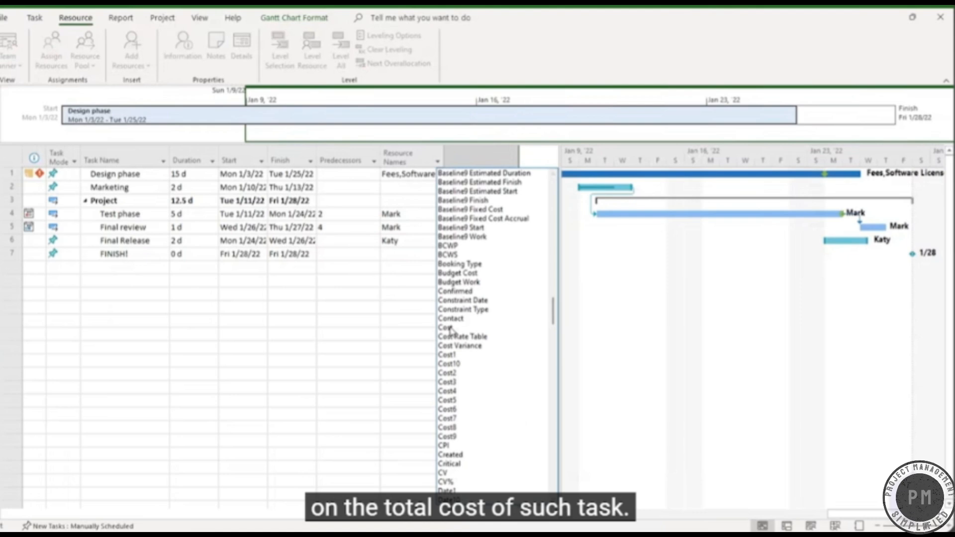
pyautogui.click(449, 328)
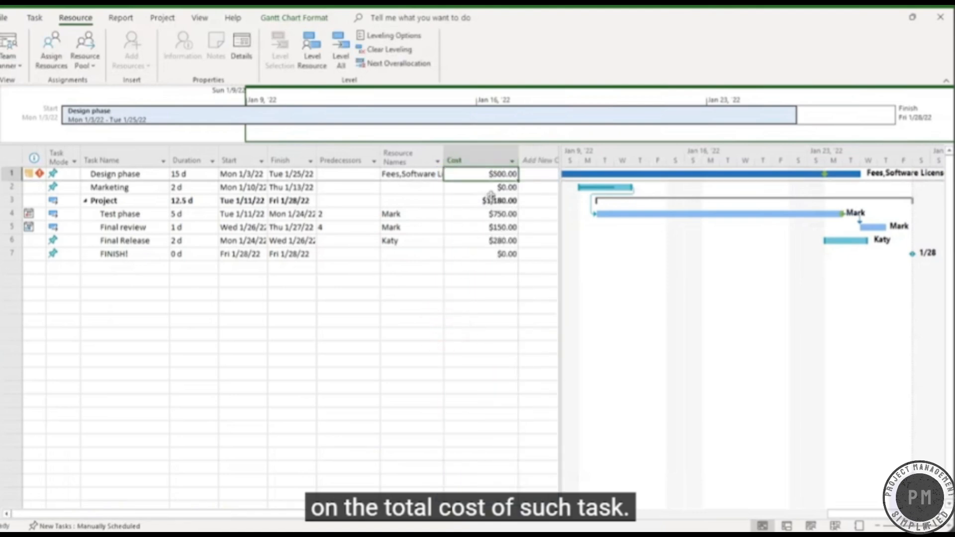
pyautogui.click(493, 253)
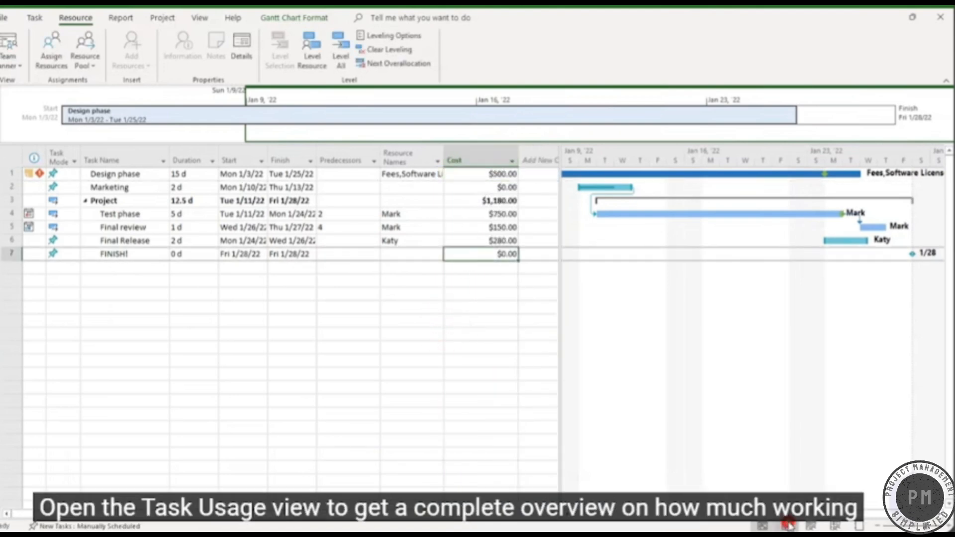
# Open the Task Usage view and add Cost rows to its daily details
pyautogui.click(787, 525)
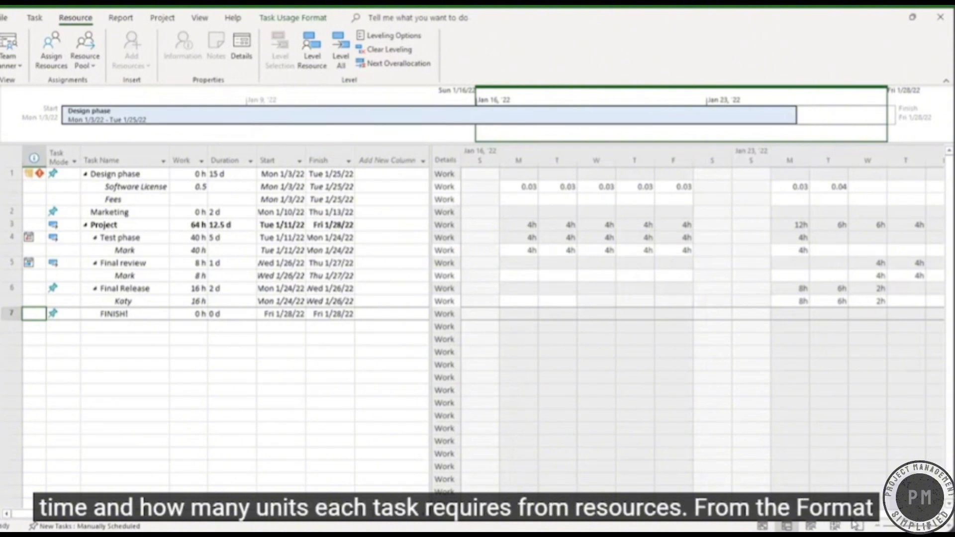
pyautogui.moveTo(861, 515)
pyautogui.mouseDown()
pyautogui.moveTo(490, 516)
pyautogui.moveTo(920, 516)
pyautogui.moveTo(868, 523)
pyautogui.mouseUp()
pyautogui.click(313, 17)
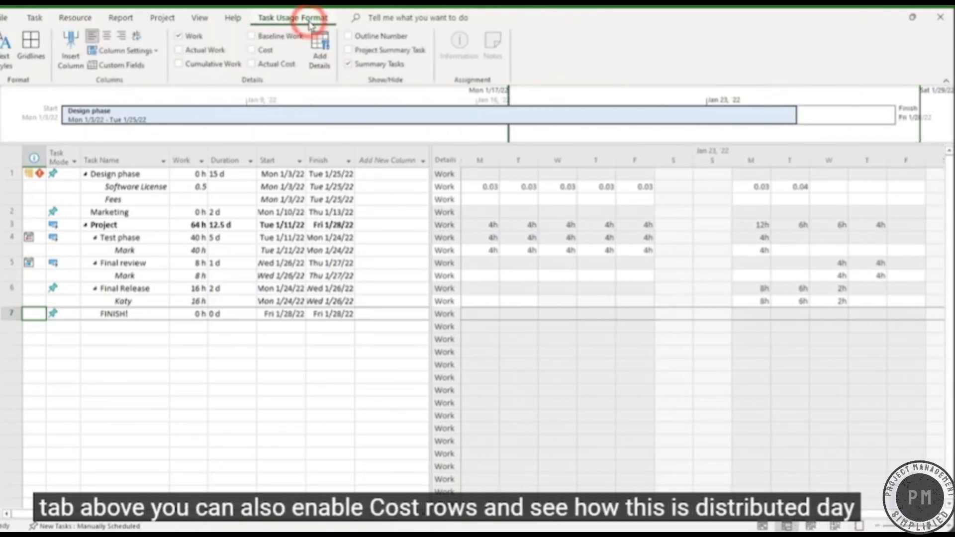
pyautogui.click(252, 51)
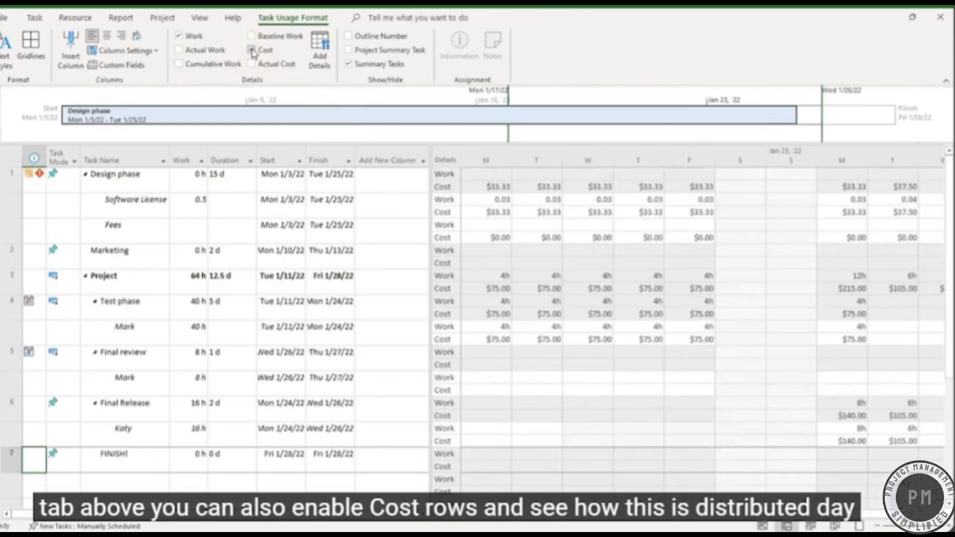
pyautogui.moveTo(865, 521); pyautogui.dragTo(854, 522)
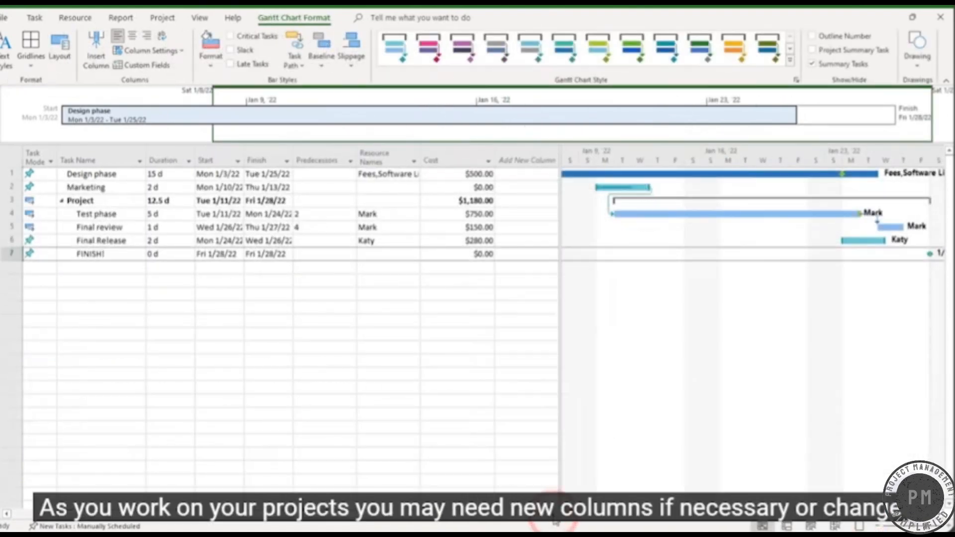
# Add a % Complete column after the Cost column in the Gantt Chart table
pyautogui.click(519, 162)
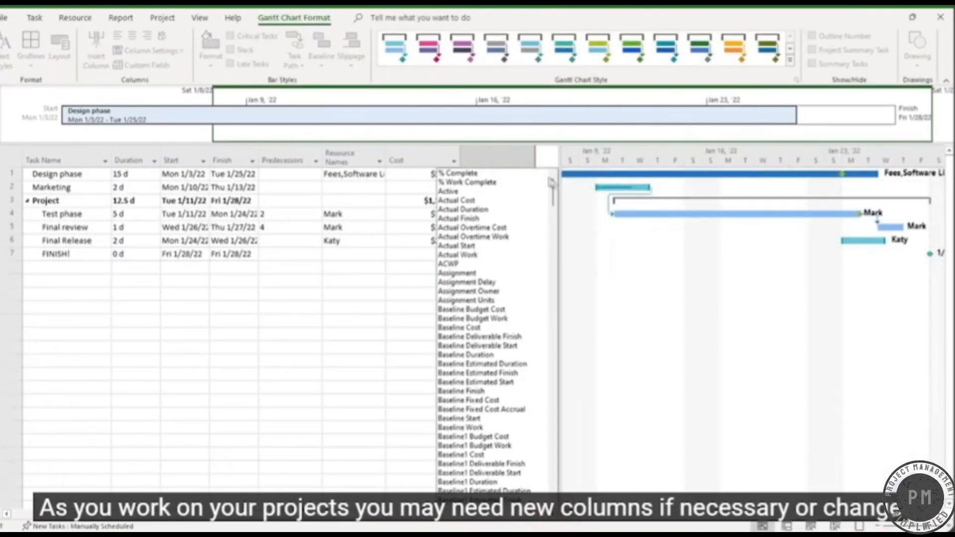
pyautogui.click(467, 174)
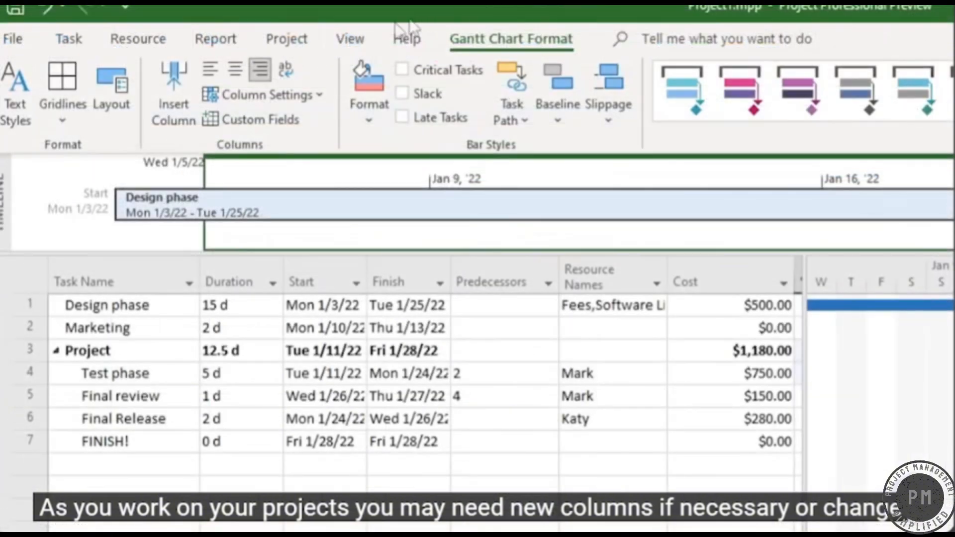
# Preview the built-in Cost and Work tables and go back to the Entry table
pyautogui.click(349, 38)
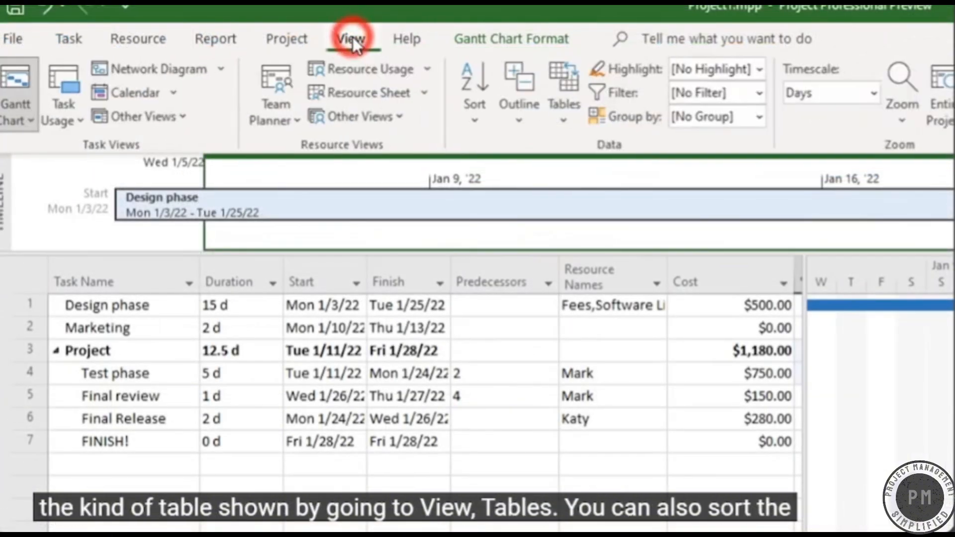
pyautogui.click(563, 114)
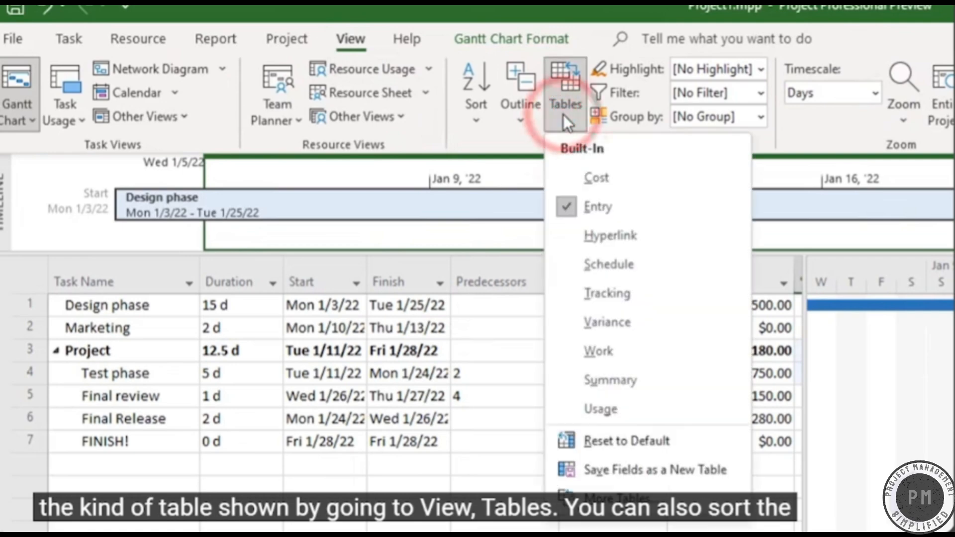
pyautogui.click(611, 174)
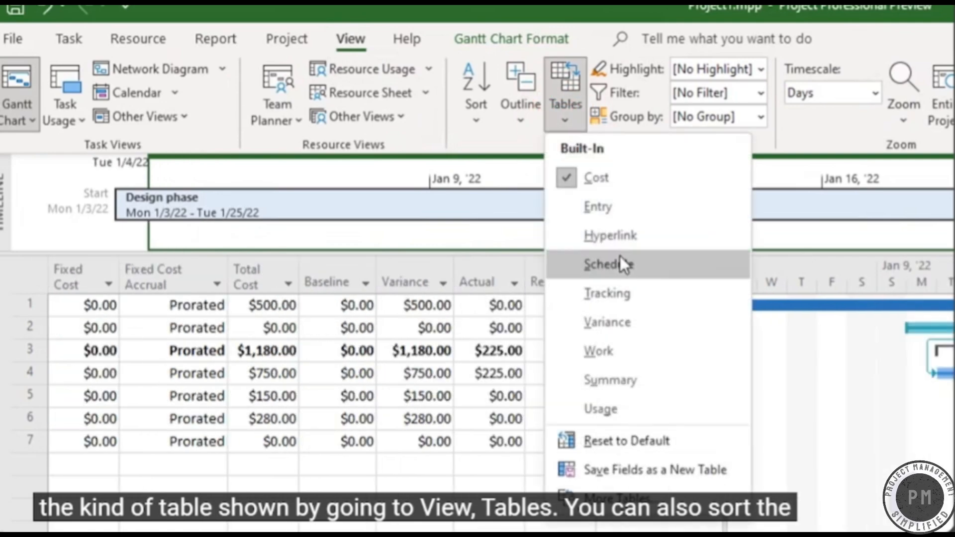
pyautogui.click(628, 352)
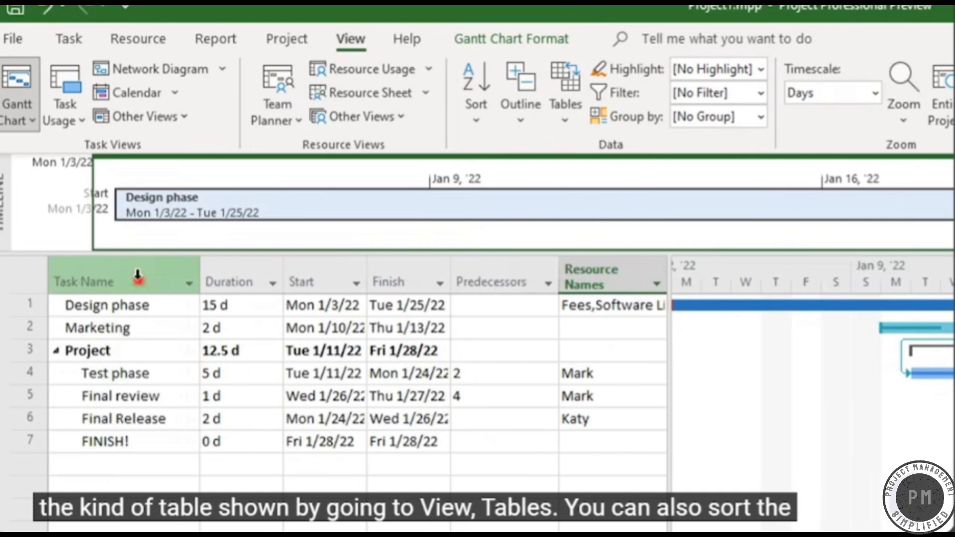
# Sort the Gantt Chart task list by start date
pyautogui.click(136, 278)
pyautogui.click(490, 104)
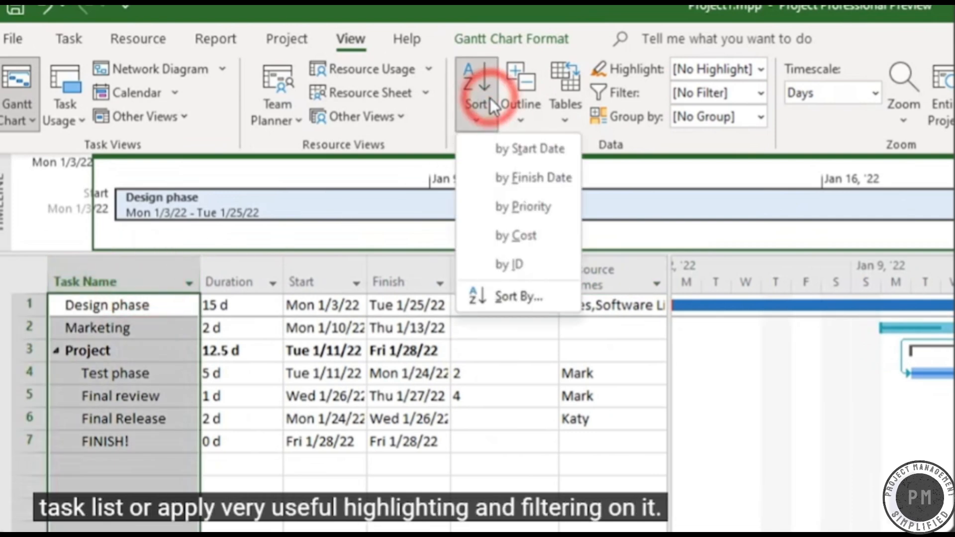
pyautogui.click(508, 148)
# Highlight the critical tasks and filter the task list for milestones
pyautogui.click(760, 71)
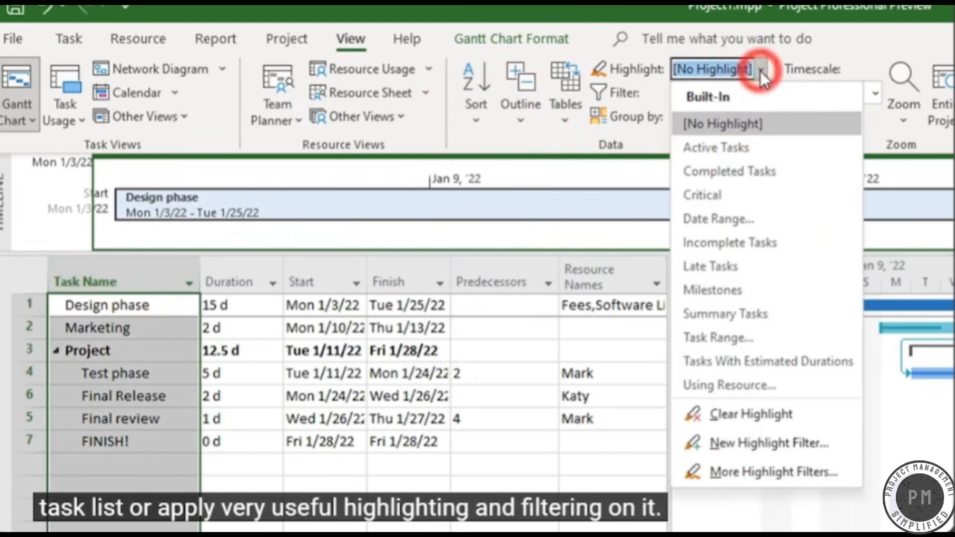
pyautogui.click(741, 196)
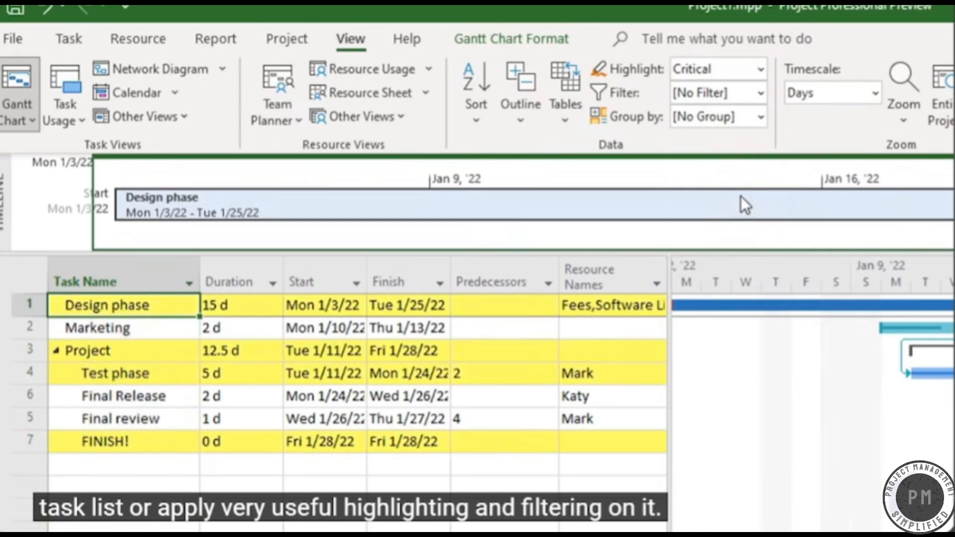
pyautogui.click(760, 93)
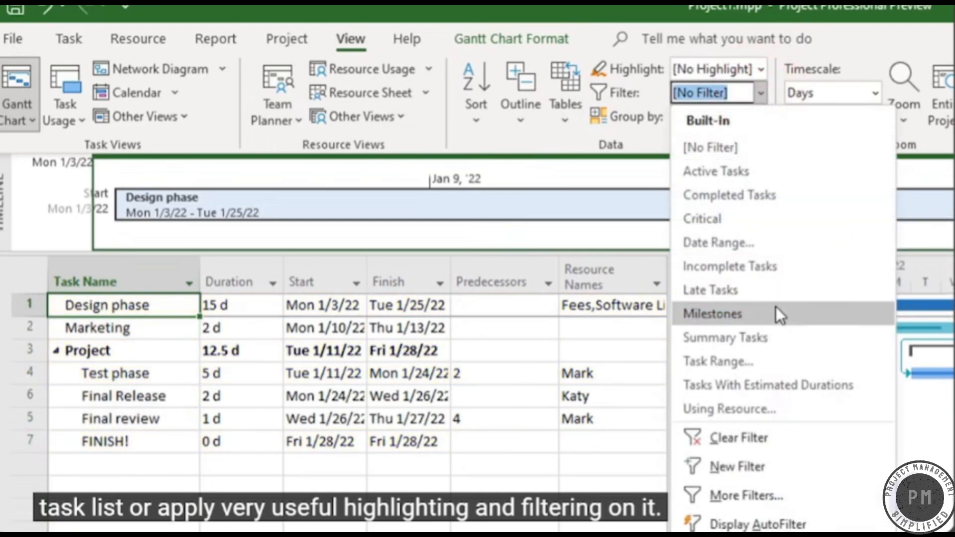
pyautogui.click(772, 312)
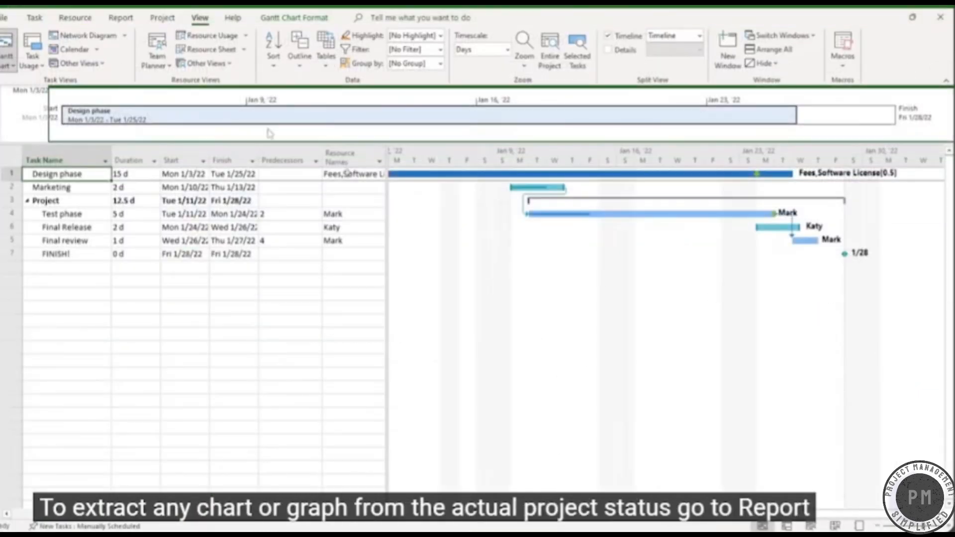
# Create a new chart report named Report Chart
pyautogui.click(122, 18)
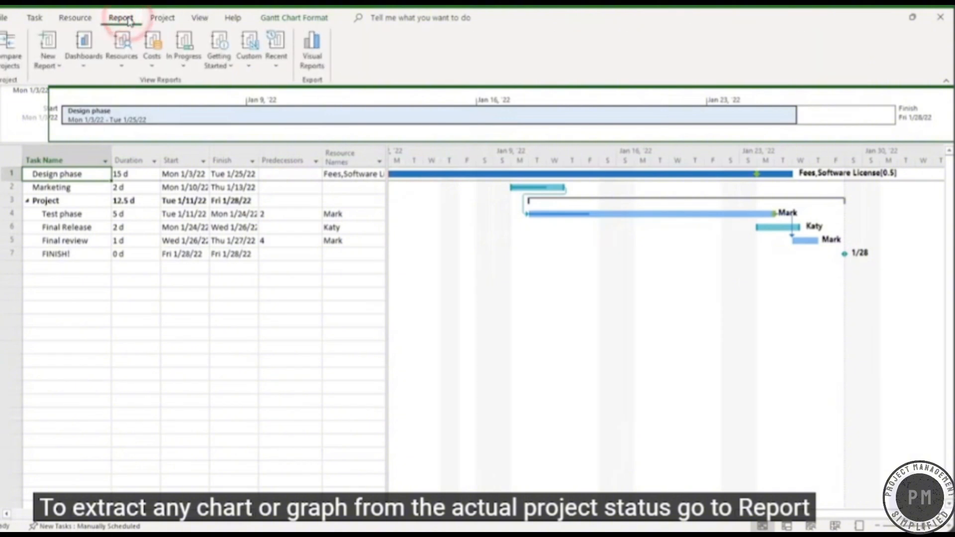
pyautogui.click(55, 65)
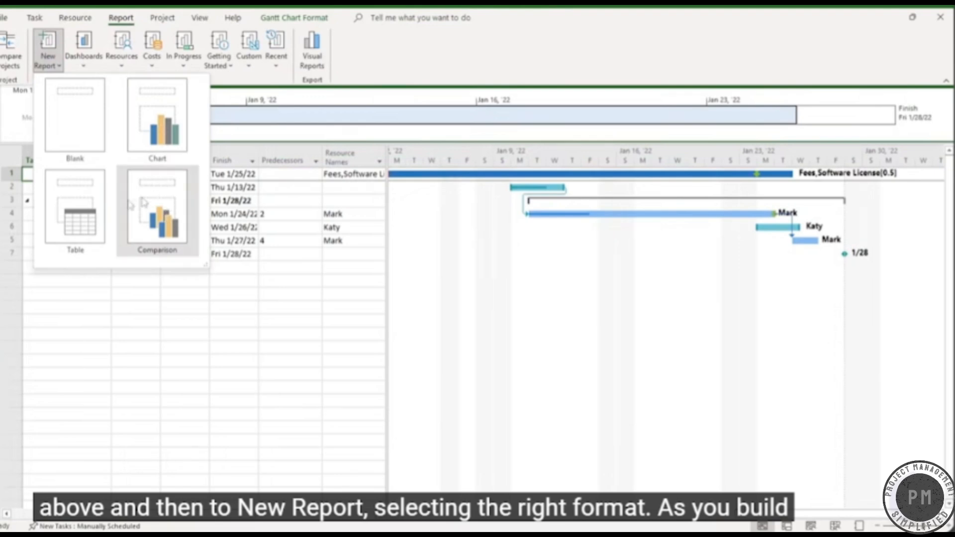
pyautogui.click(172, 137)
pyautogui.write('Report Chart')
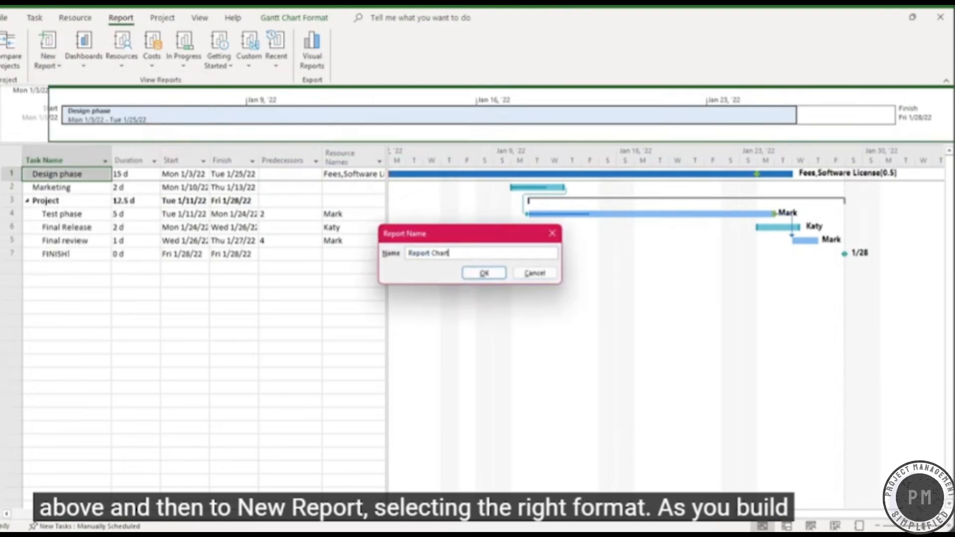
pyautogui.click(469, 270)
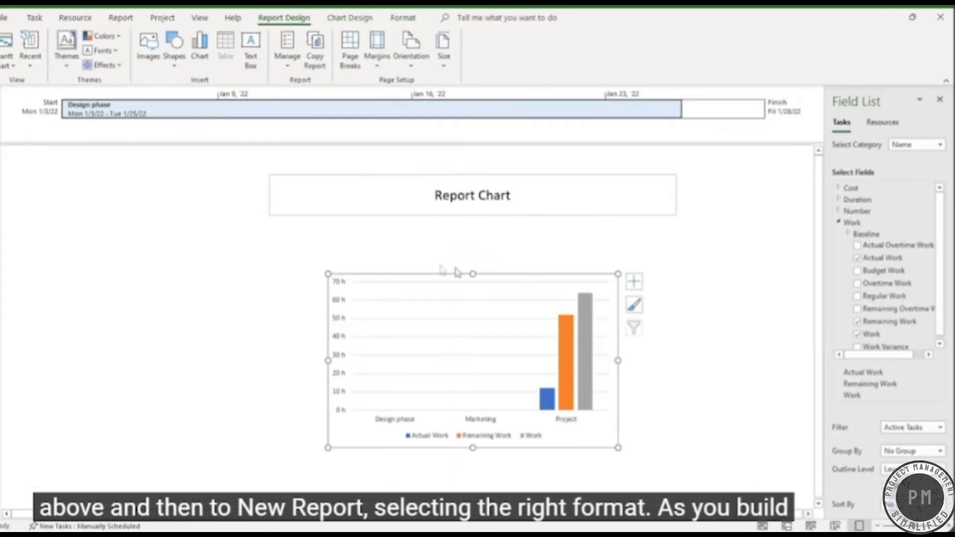
# Create a new table report named Report Table
pyautogui.click(120, 17)
pyautogui.click(51, 58)
pyautogui.click(81, 208)
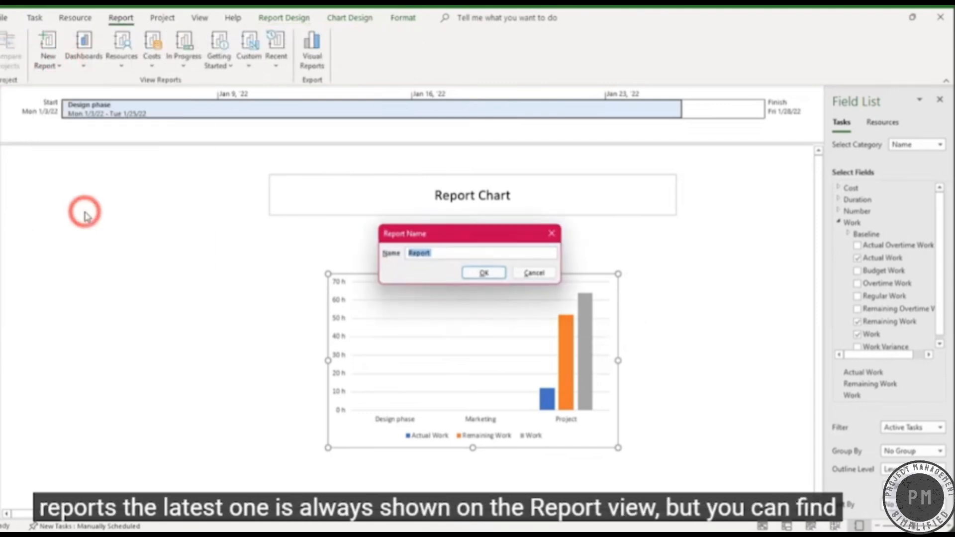
pyautogui.write('Report Table')
pyautogui.click(482, 273)
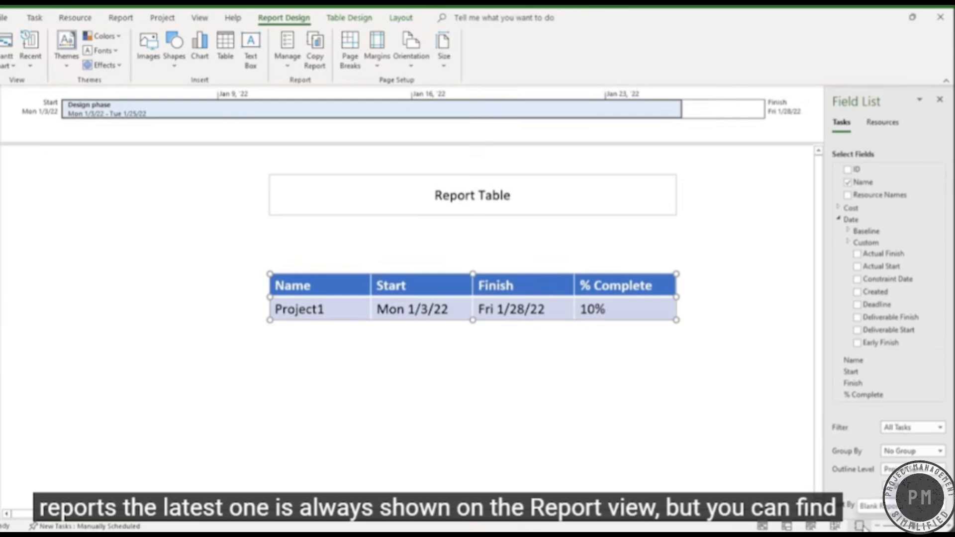
# Reopen Report Chart from the recent reports
pyautogui.click(120, 17)
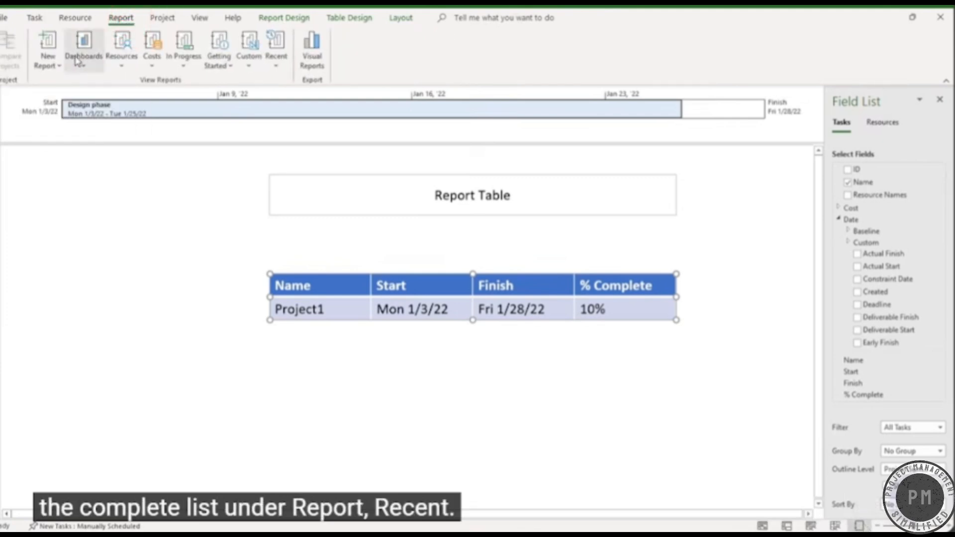
pyautogui.click(275, 60)
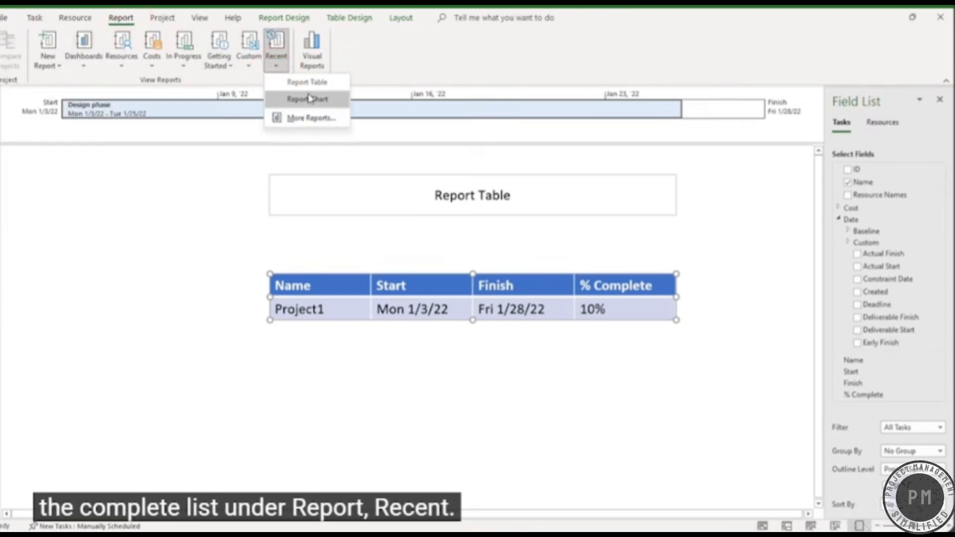
pyautogui.click(321, 103)
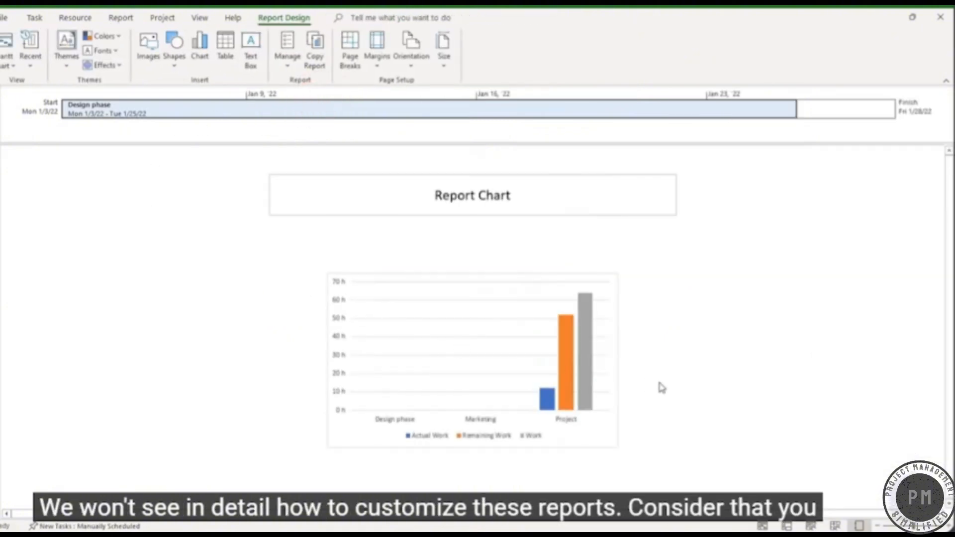
# Base the report's chart on resources instead of tasks and add the Work Variance field
pyautogui.click(540, 288)
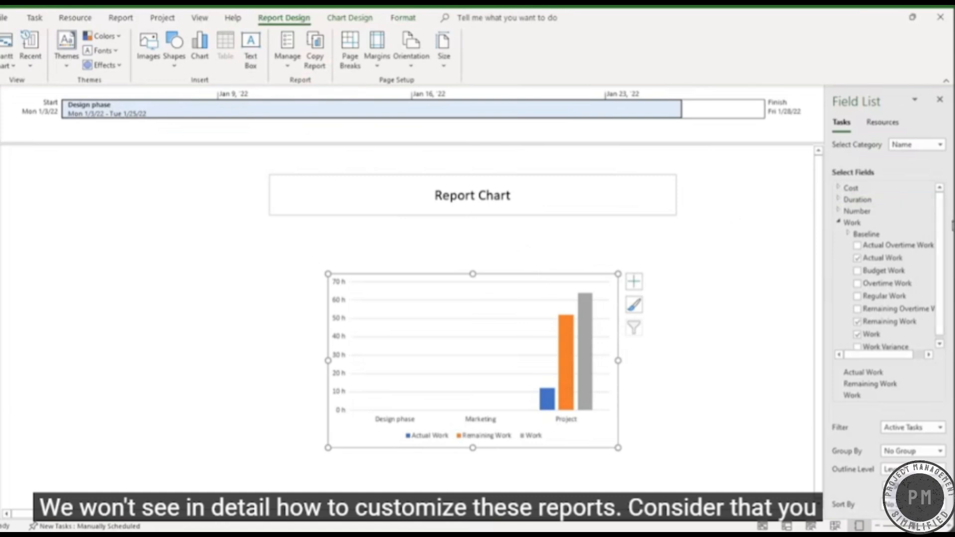
pyautogui.click(856, 245)
pyautogui.click(856, 245)
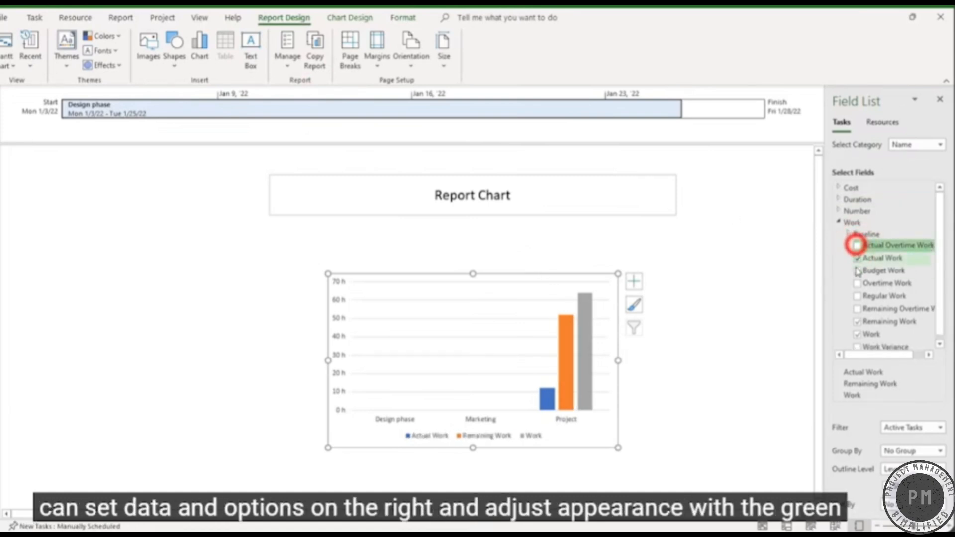
pyautogui.click(856, 271)
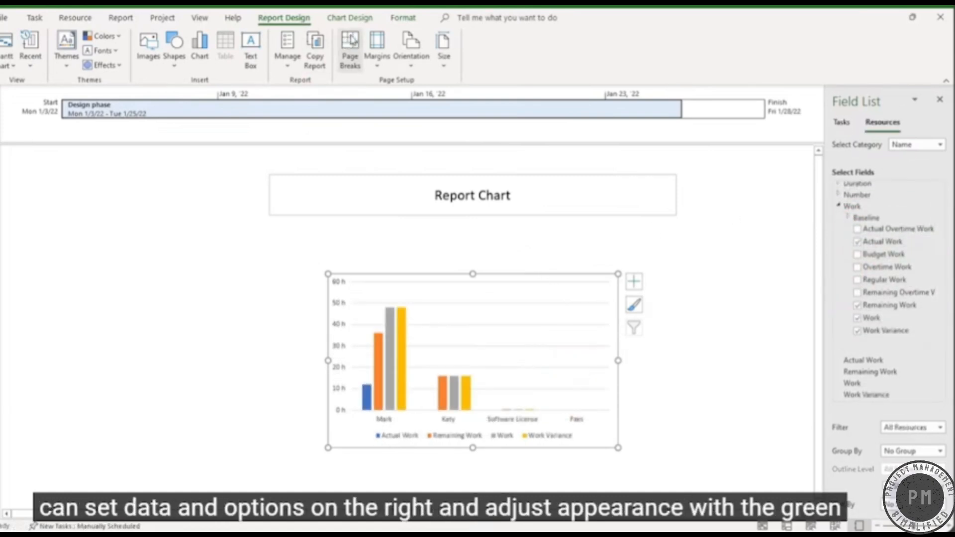
# Try other built-in chart styles on the chart in Report Chart
pyautogui.click(354, 17)
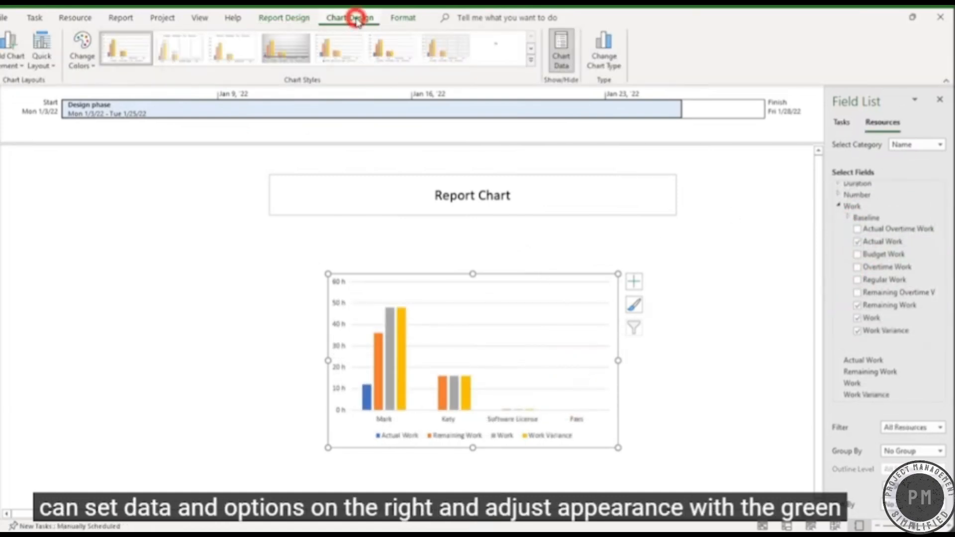
pyautogui.click(189, 58)
pyautogui.click(234, 52)
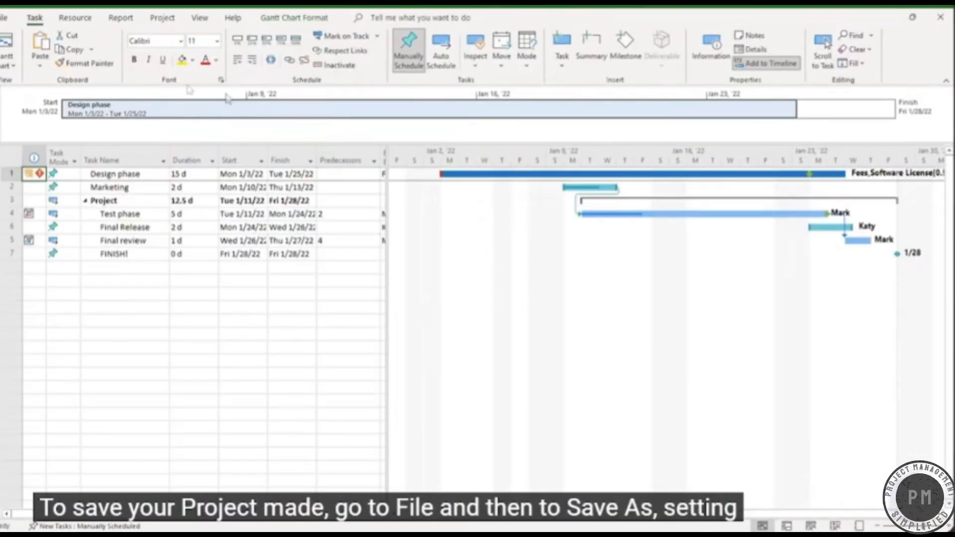
# Set up a Save As of Project1.mpp in the Documents folder with the Project (*.mpp) file type
pyautogui.click(7, 21)
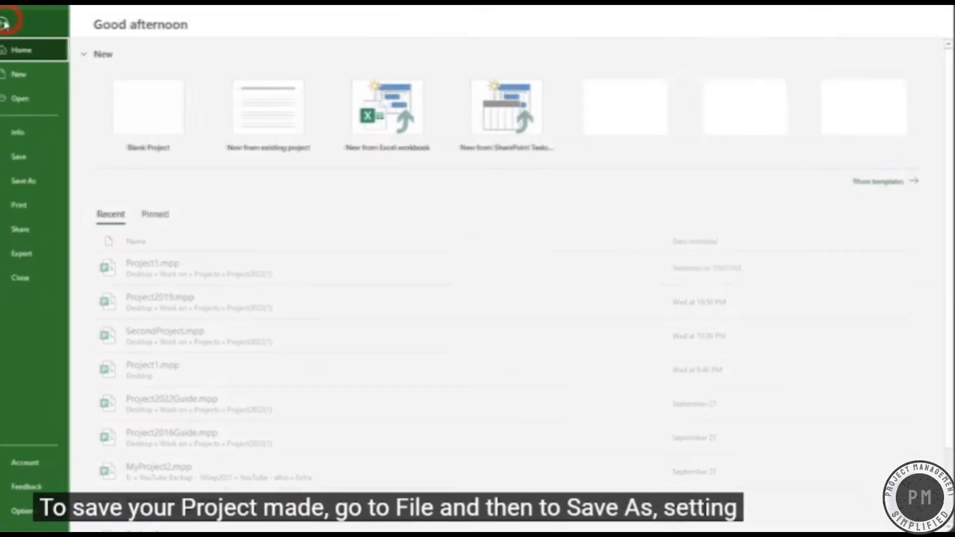
pyautogui.click(27, 182)
pyautogui.click(175, 233)
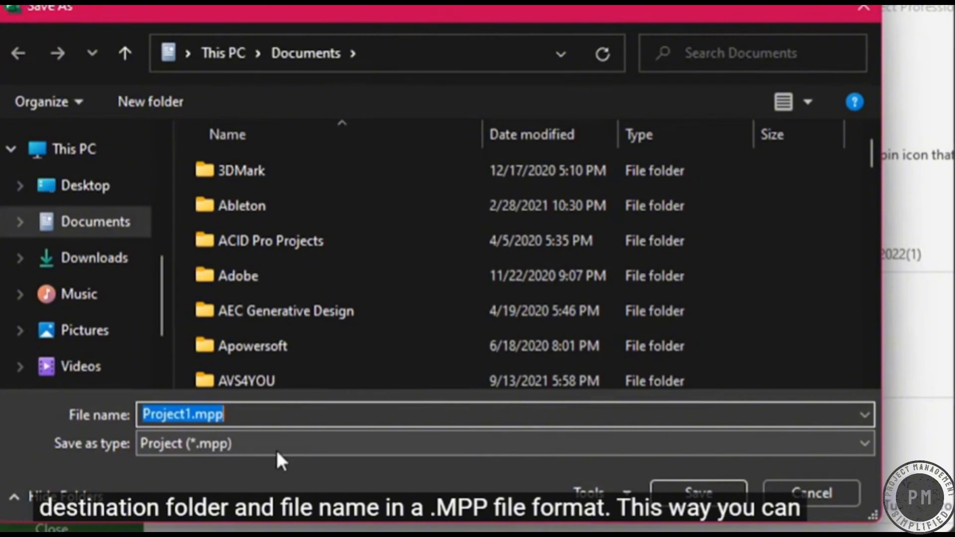
pyautogui.click(238, 445)
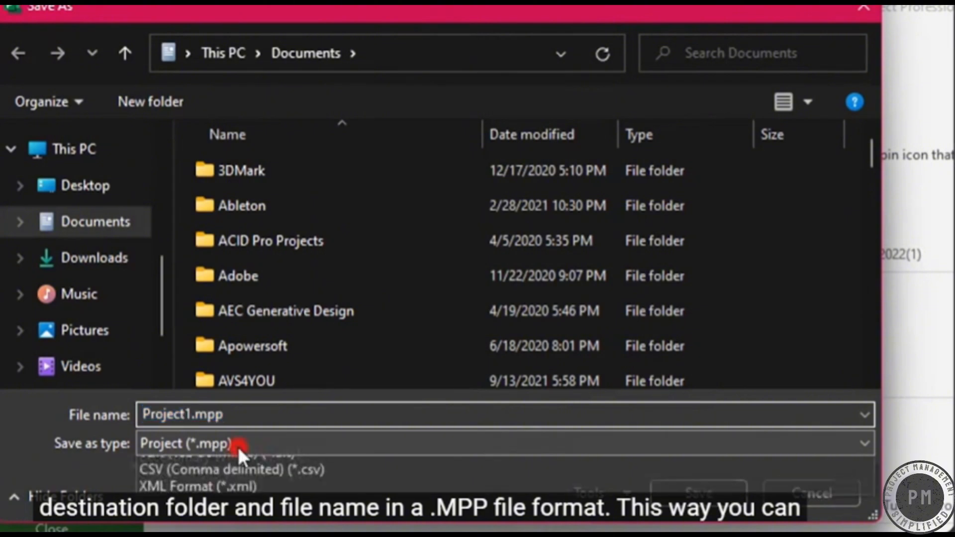
pyautogui.click(271, 446)
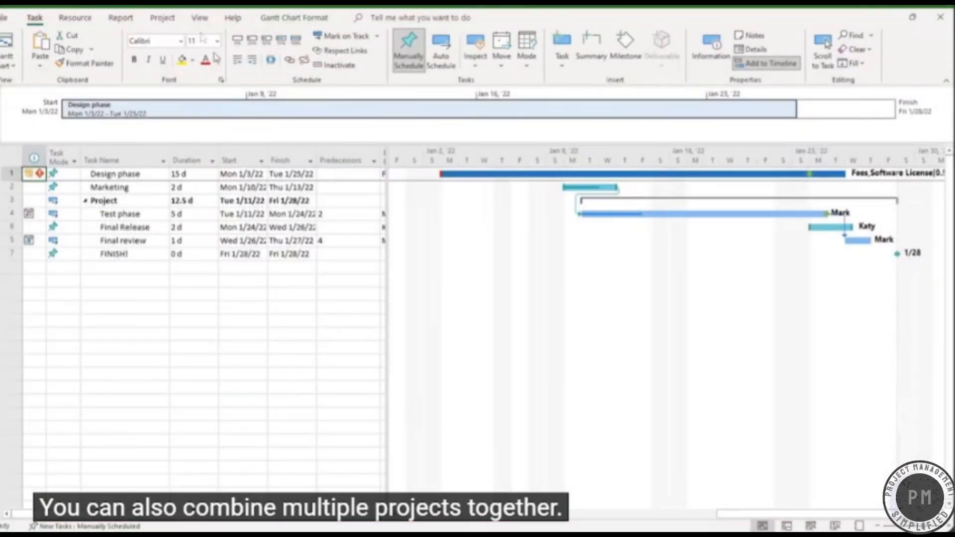
# Insert SecondProject.mpp into the current project as a linked subproject
pyautogui.click(164, 18)
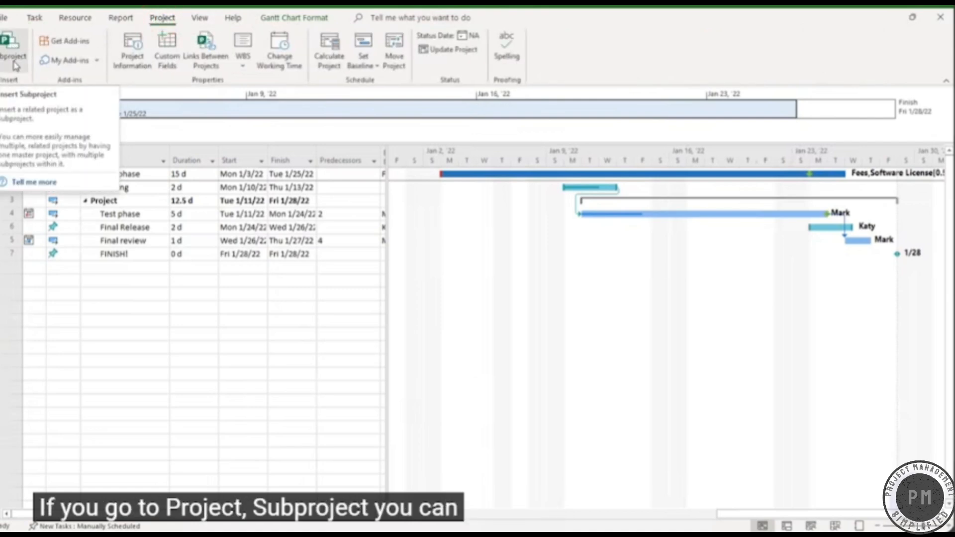
pyautogui.click(15, 64)
pyautogui.click(262, 125)
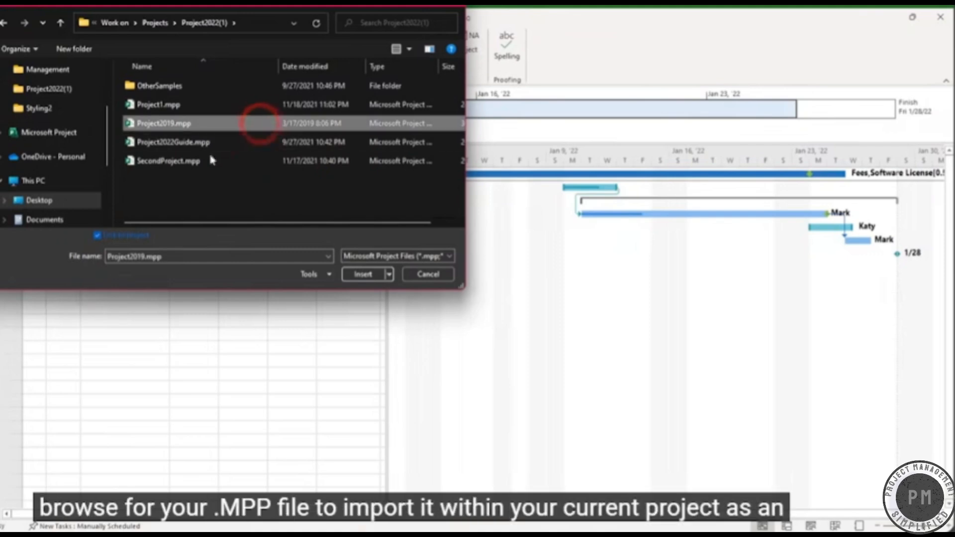
pyautogui.click(215, 161)
pyautogui.click(368, 274)
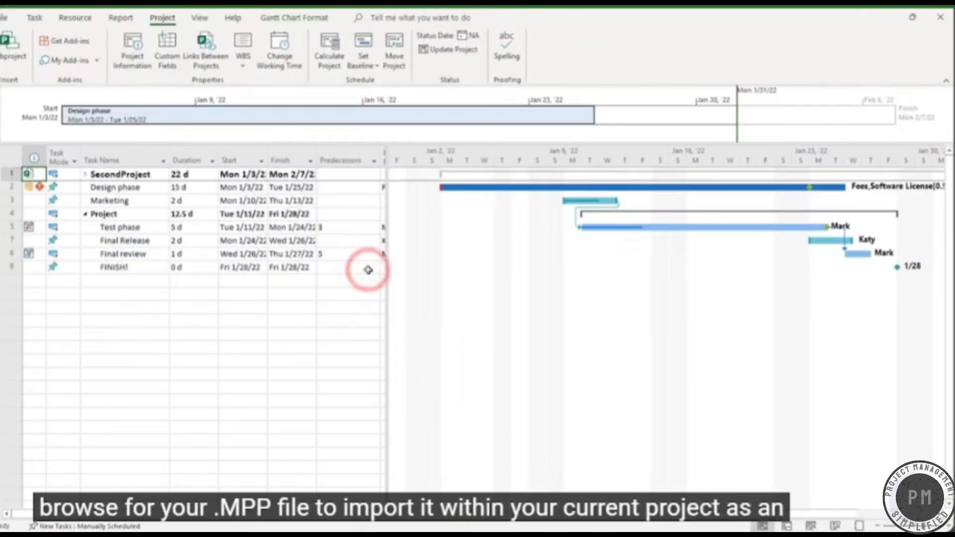
# Extend the visible date range to the project's finish and expand the SecondProject summary to show its tasks
pyautogui.click(735, 118)
pyautogui.click(936, 132)
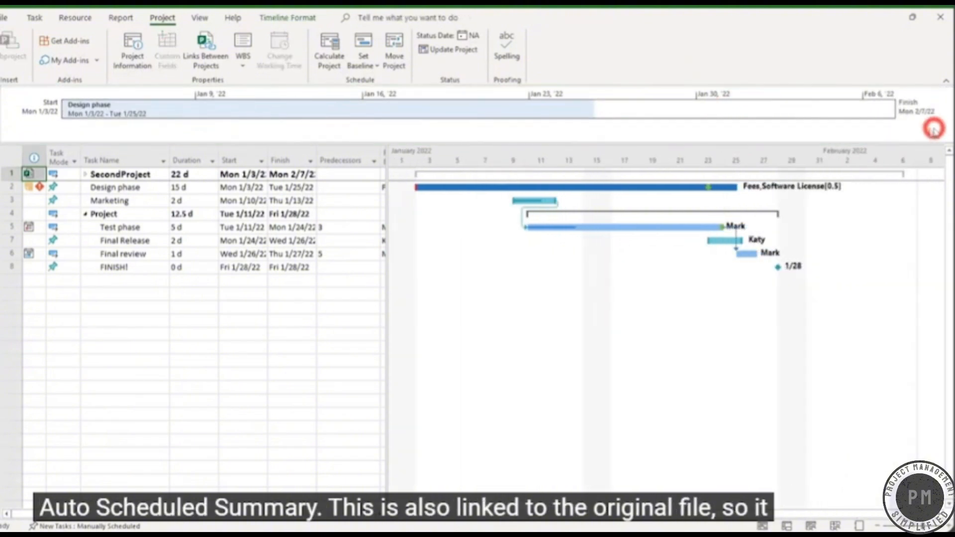
pyautogui.click(85, 174)
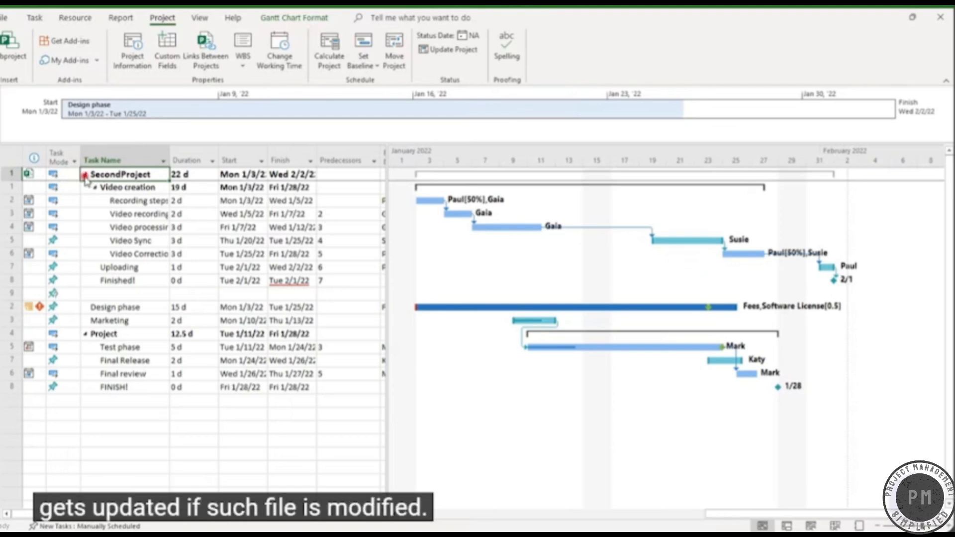
pyautogui.click(85, 174)
pyautogui.click(86, 174)
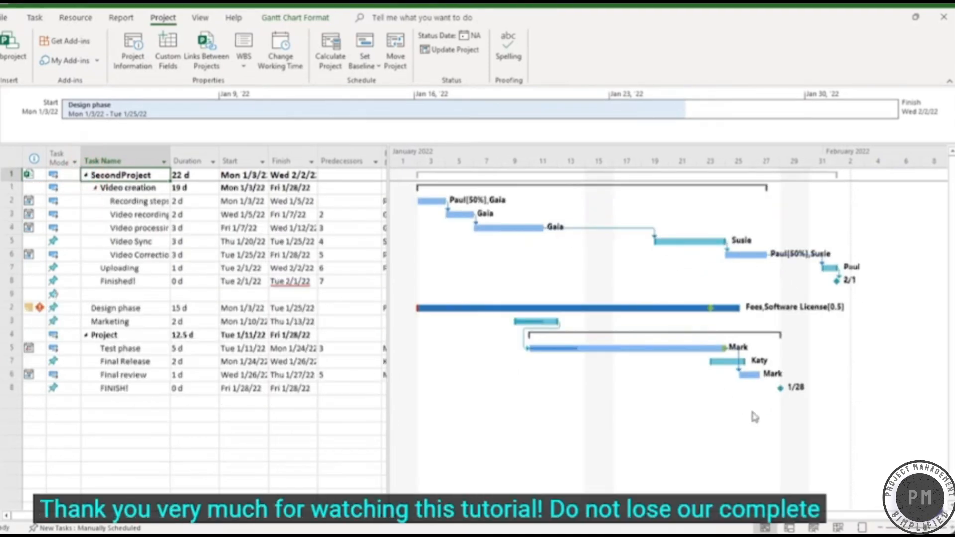
# Examine the combined project in the Task Usage and Team Planner views
pyautogui.click(791, 527)
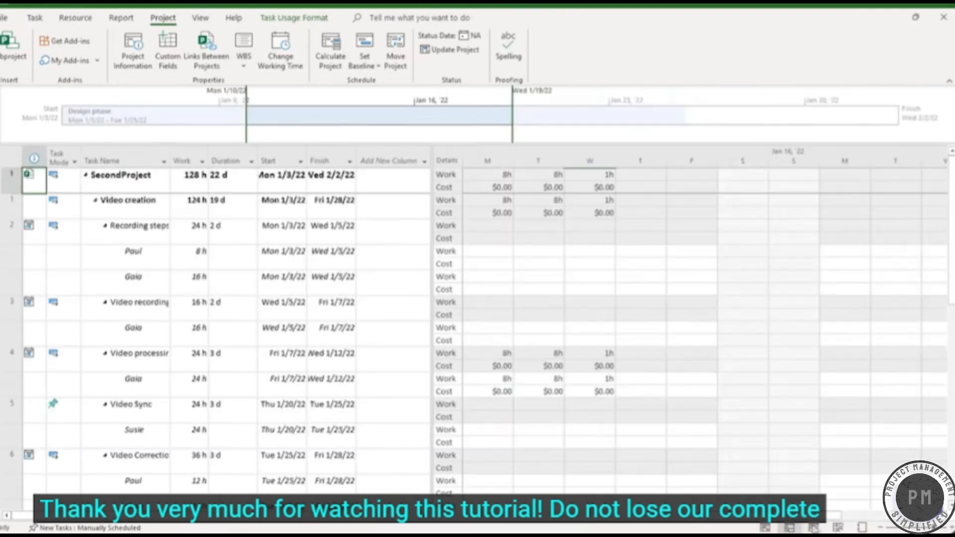
pyautogui.click(813, 527)
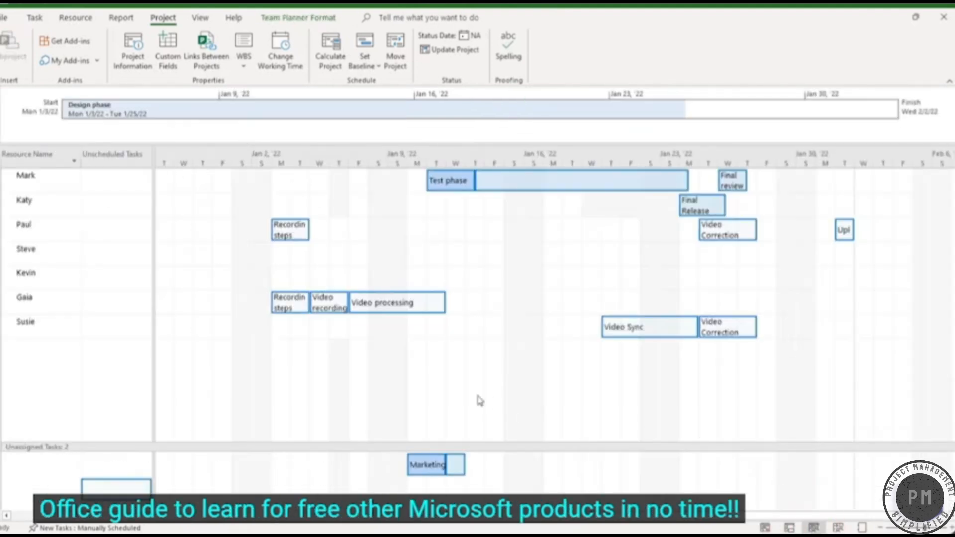